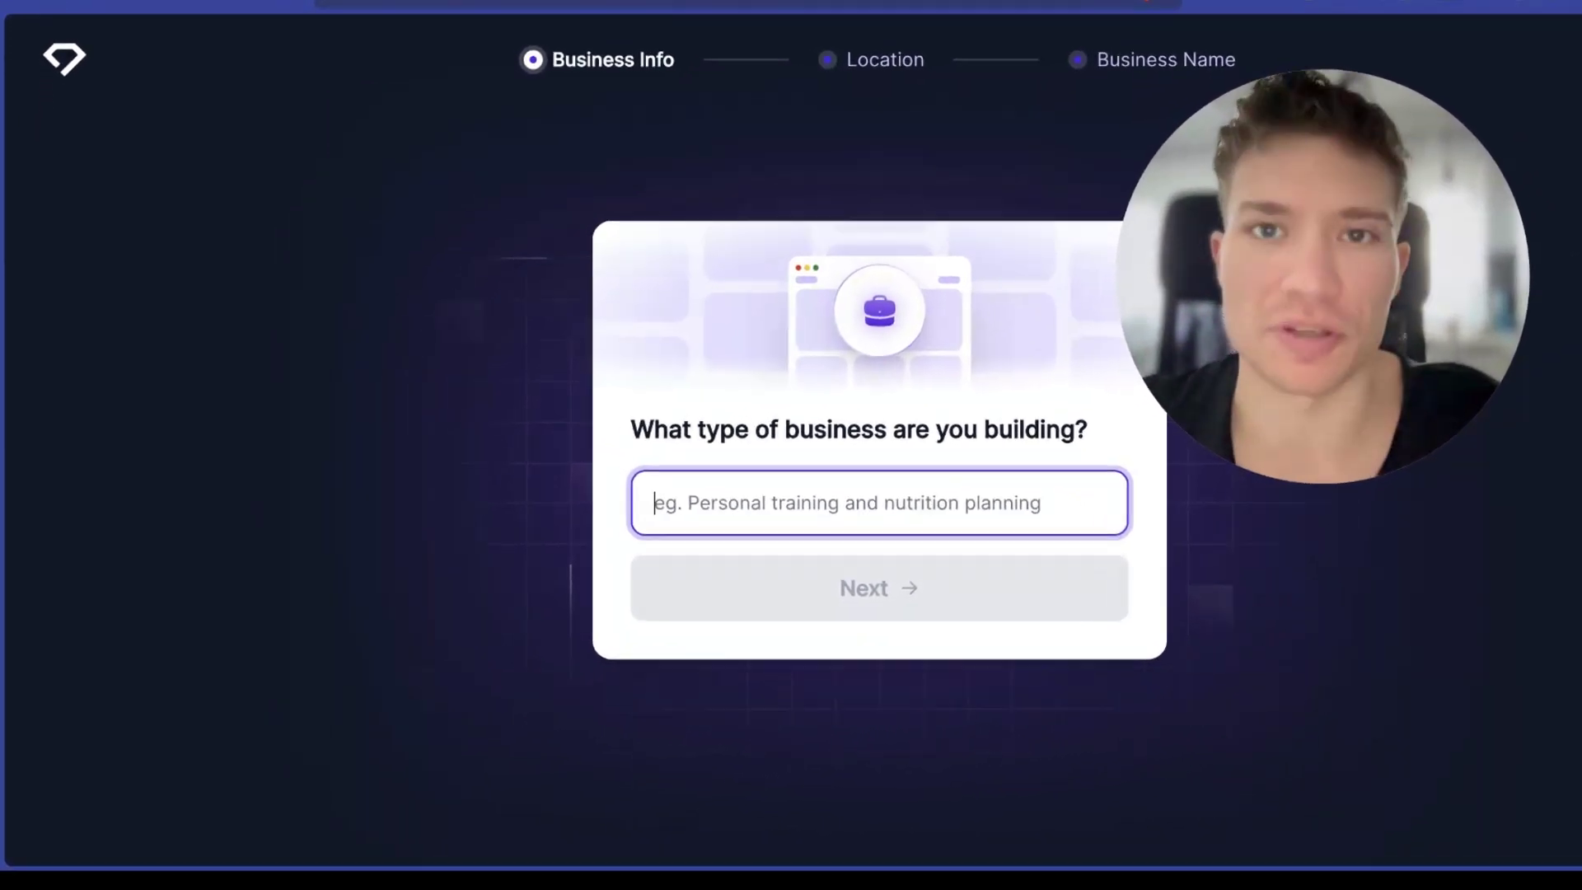
# Enter the Polish description of the cosmetologist's business and set its location to Poznan.
pyautogui.press('super+v')
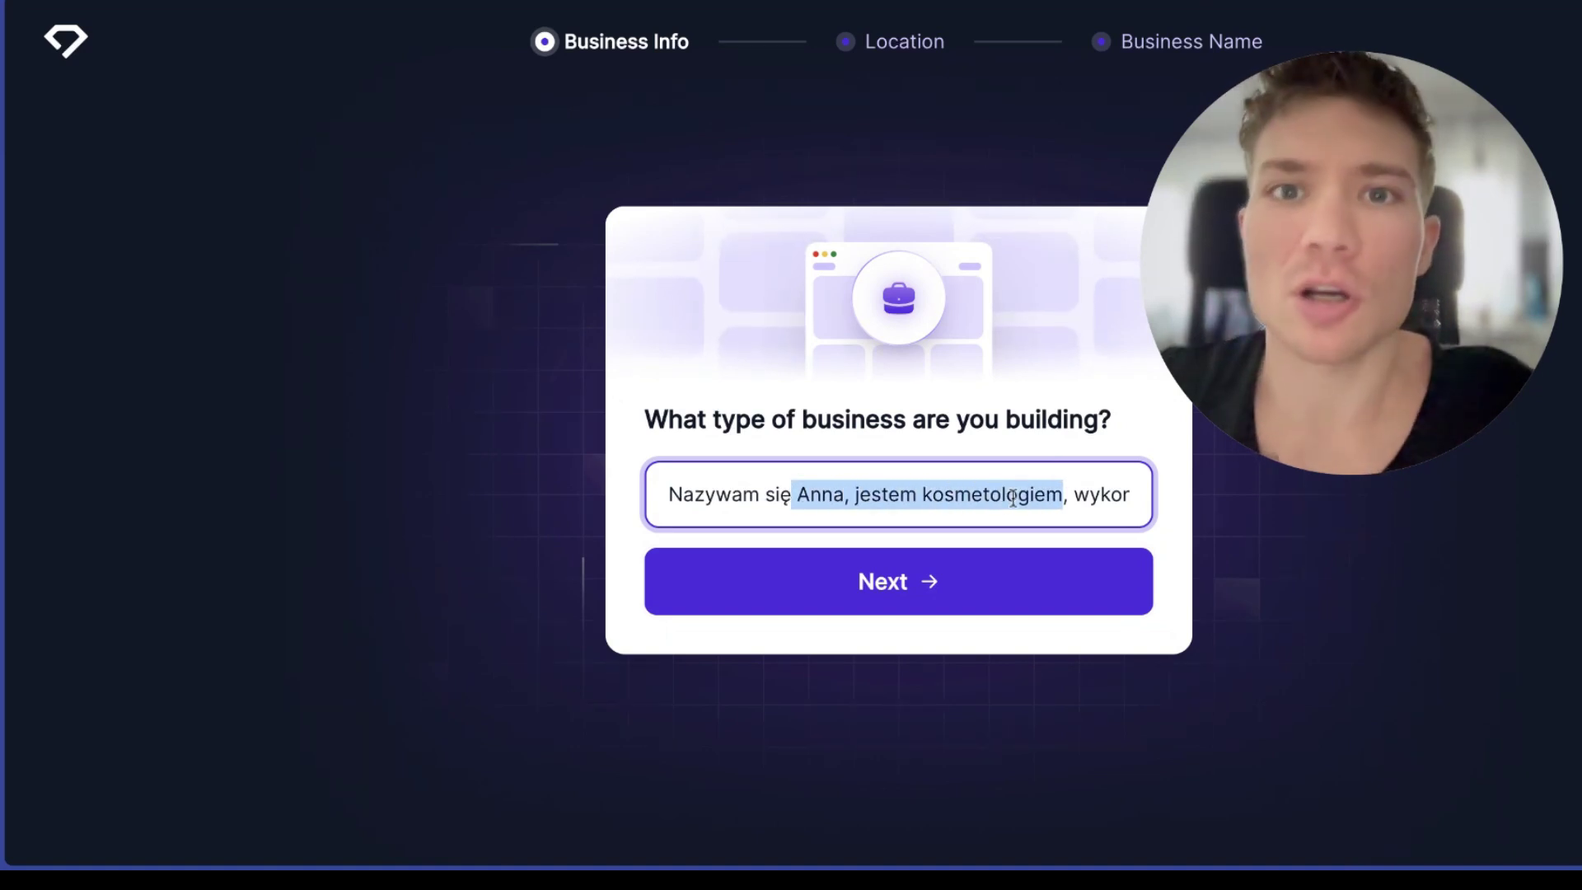
pyautogui.click(885, 593)
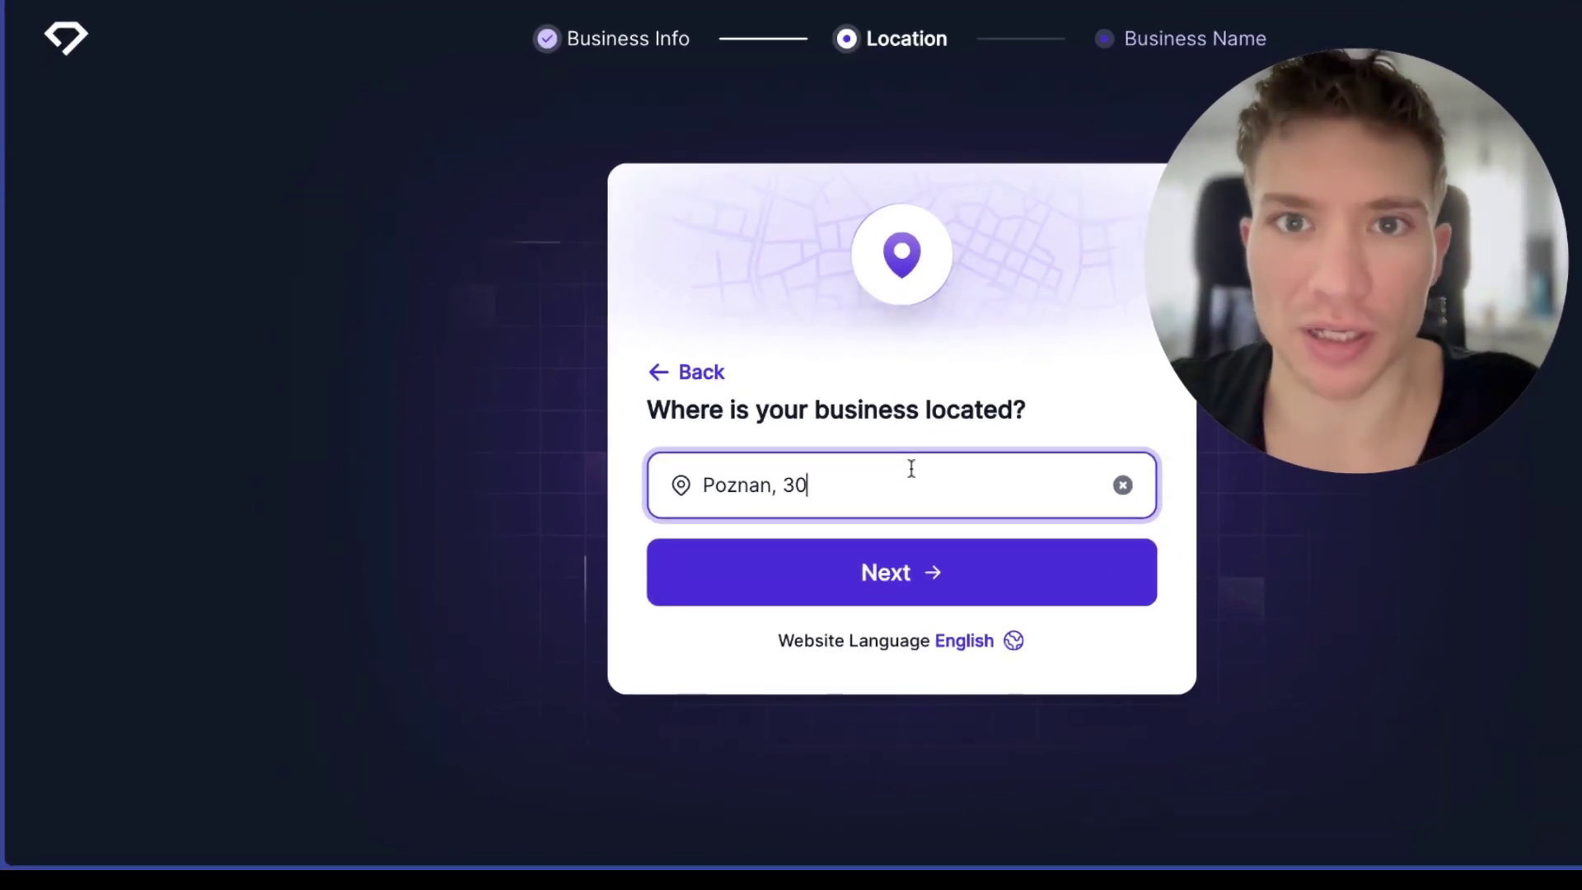
pyautogui.click(969, 577)
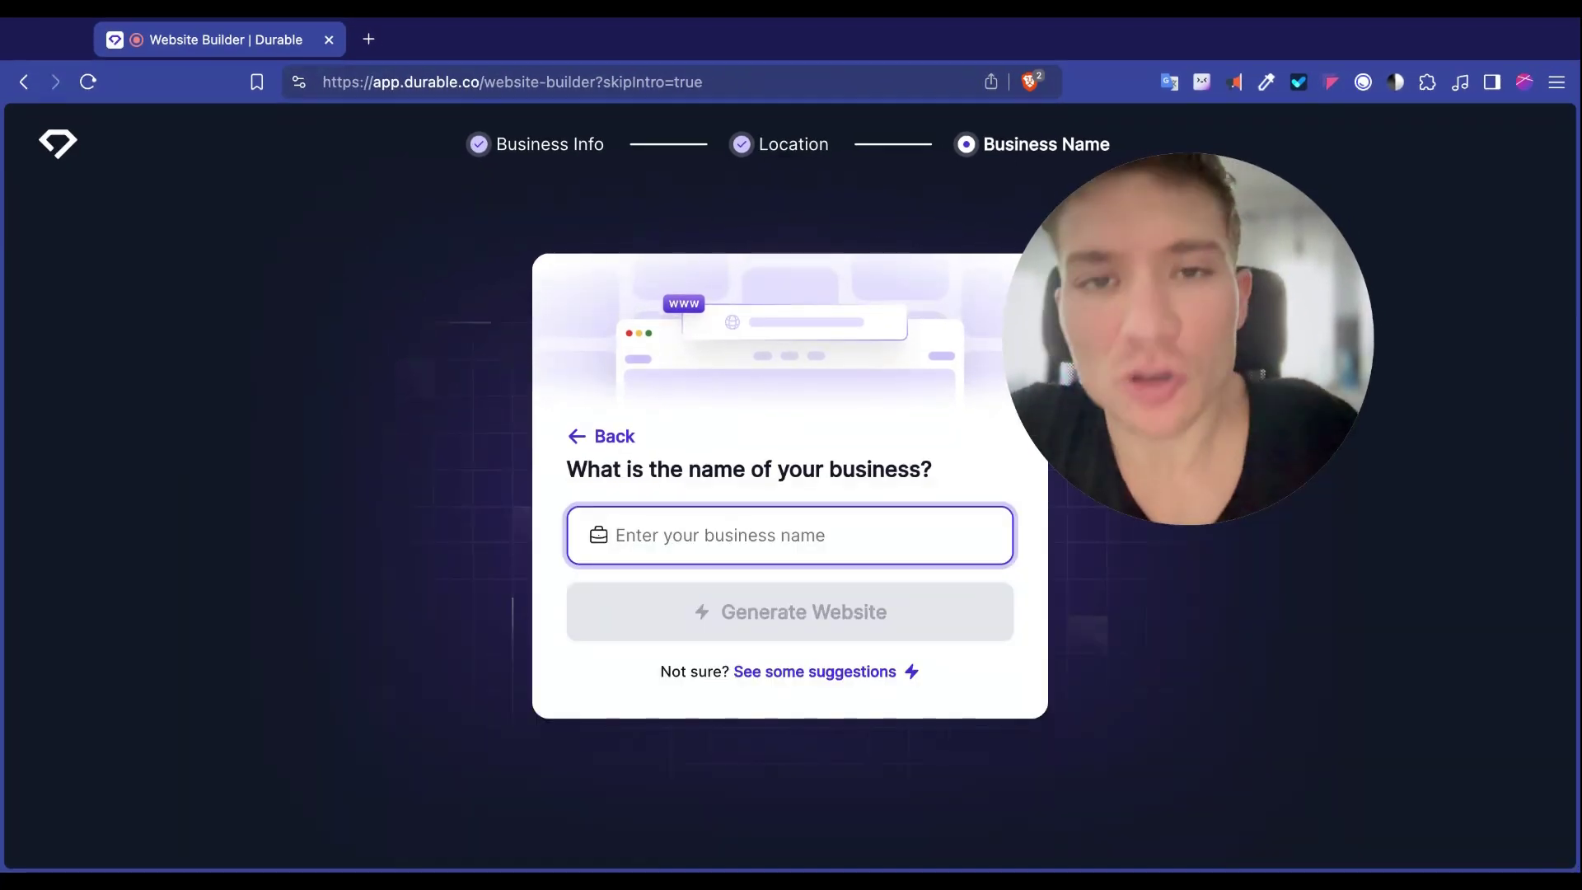
# Name the business Beauty ANNA and generate the website.
pyautogui.write('Beaut')
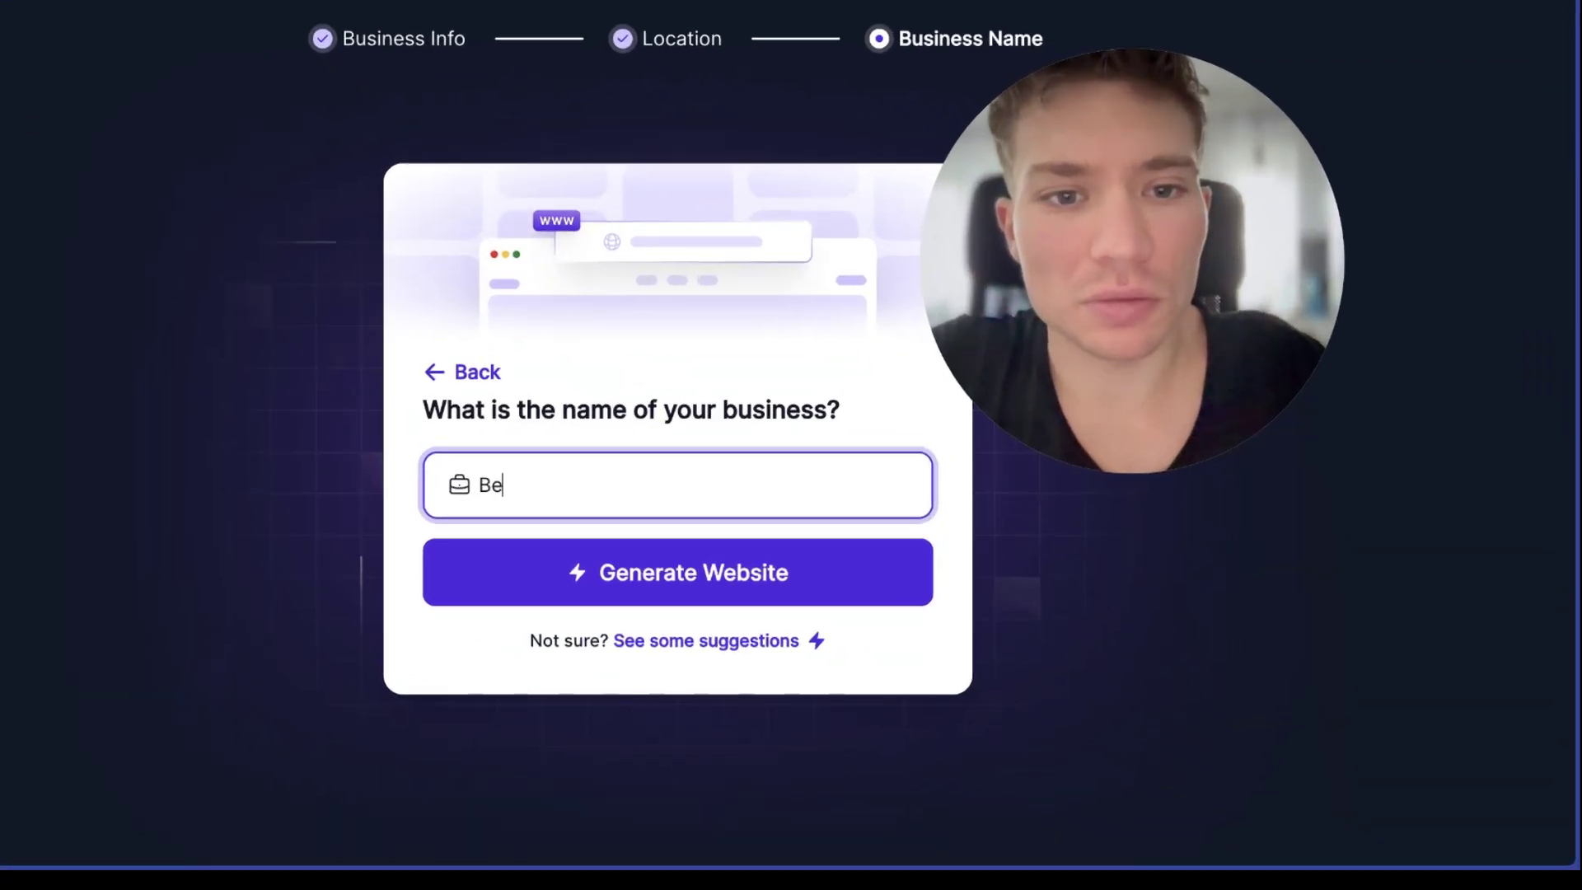
pyautogui.write('y ANNA')
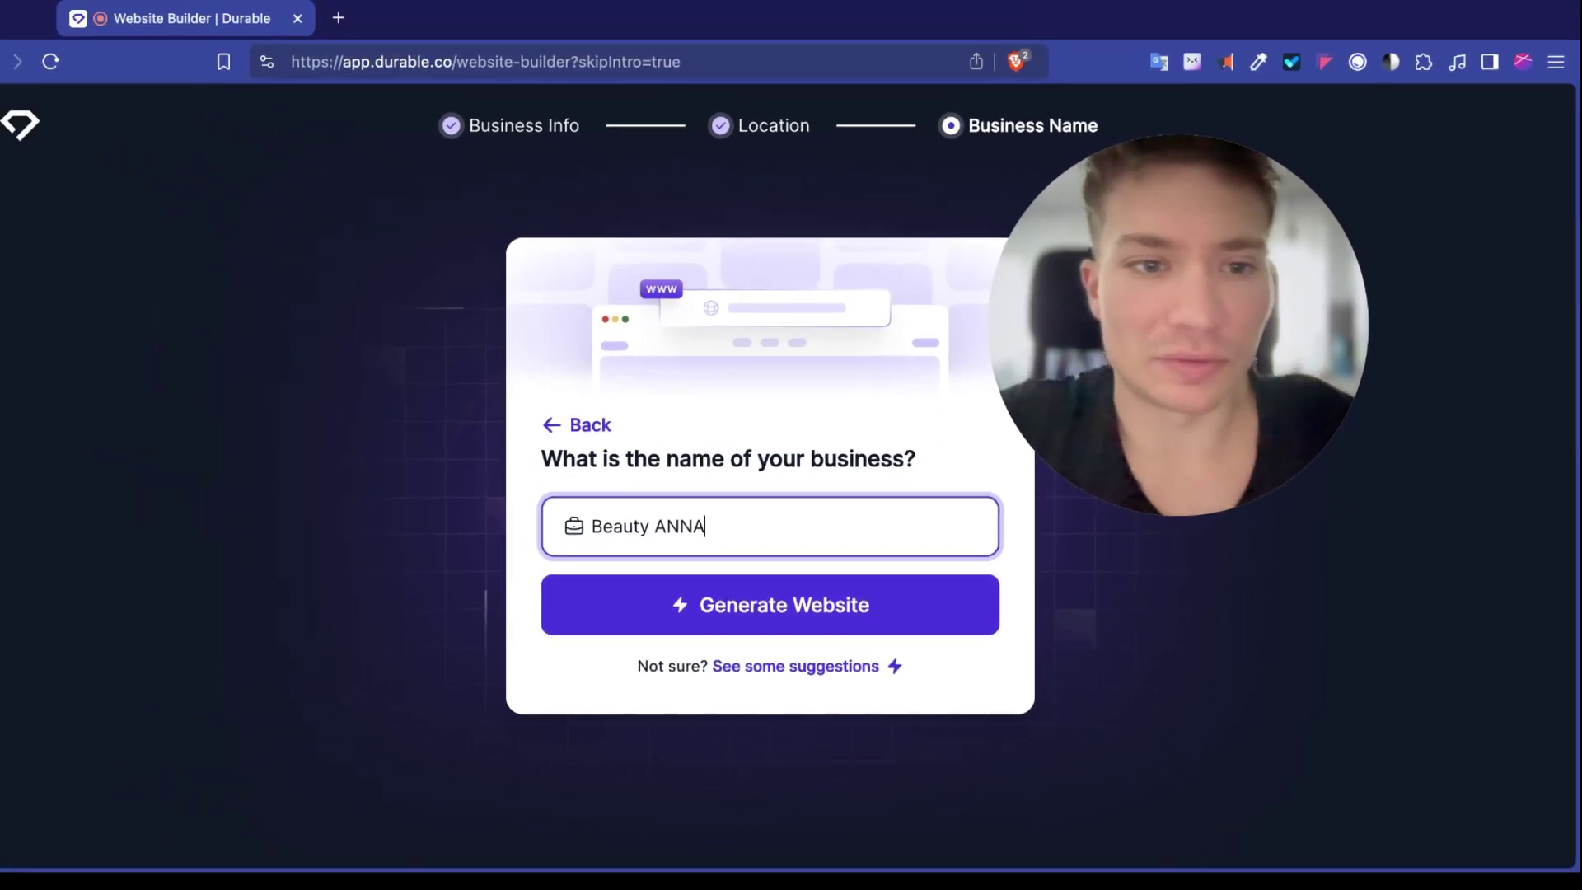
pyautogui.click(763, 613)
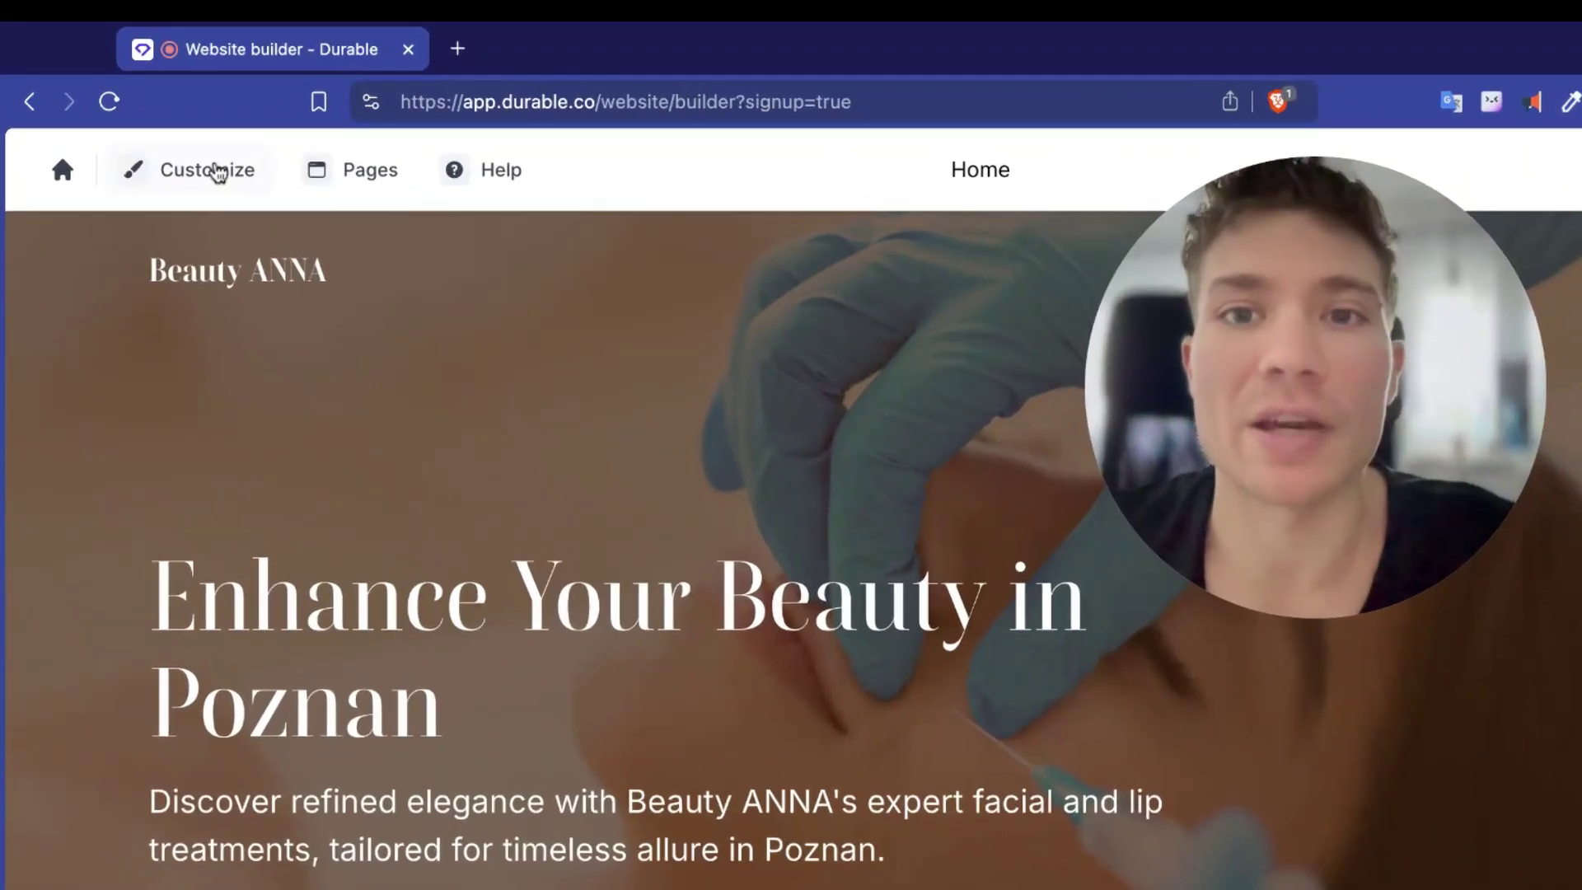
# Change the website template to the dark hair make-up design, reviewing its preview down to the consultation booking section.
pyautogui.click(177, 138)
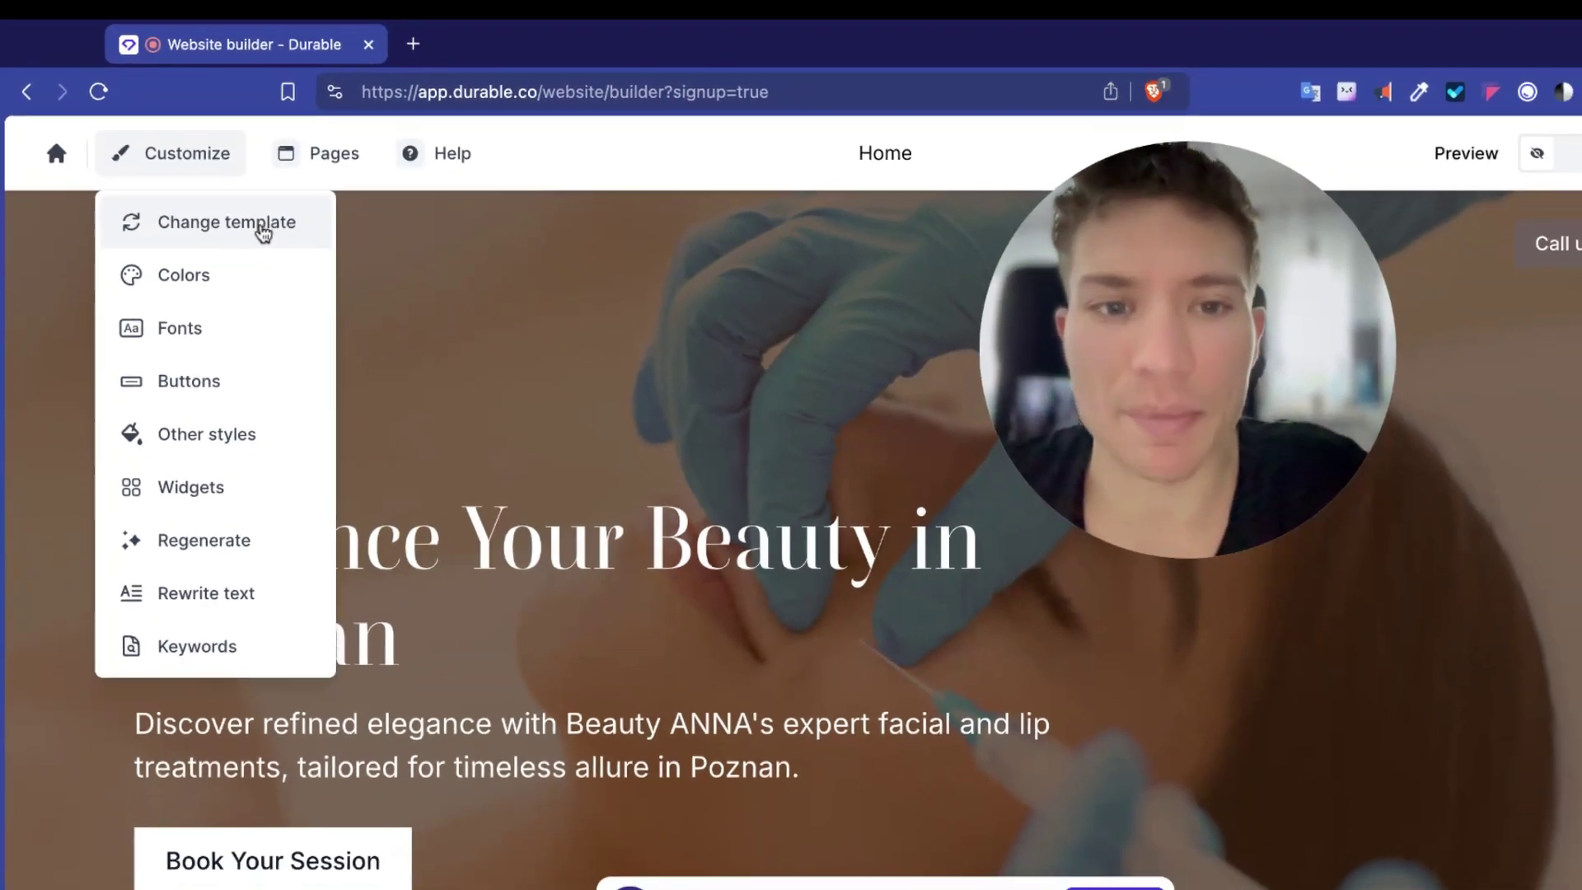
pyautogui.click(304, 256)
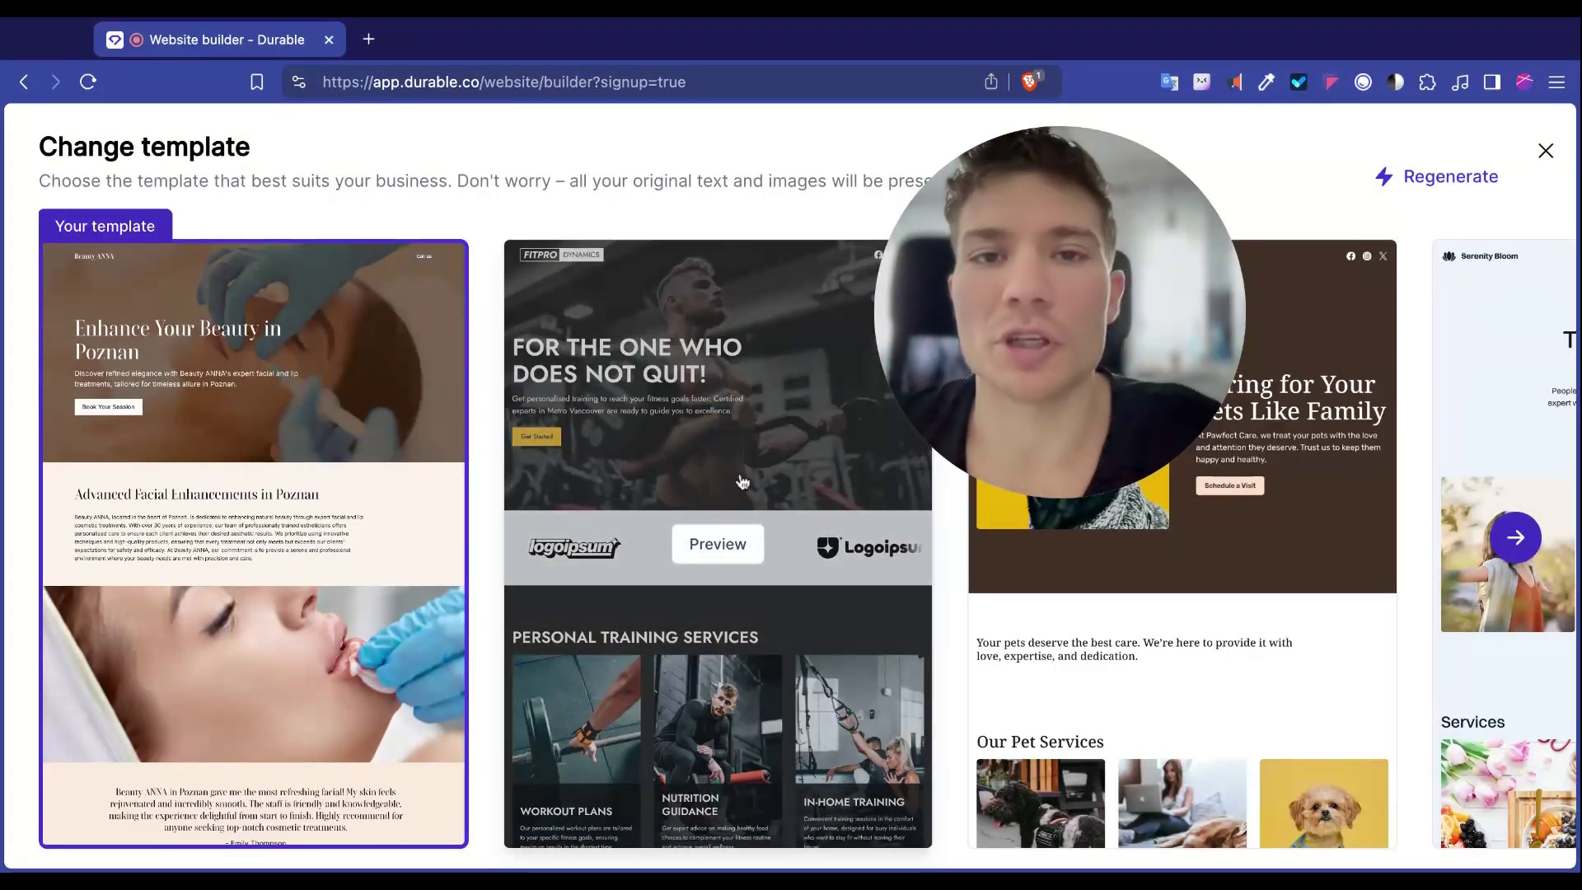
pyautogui.hscroll(10, 707, 462)
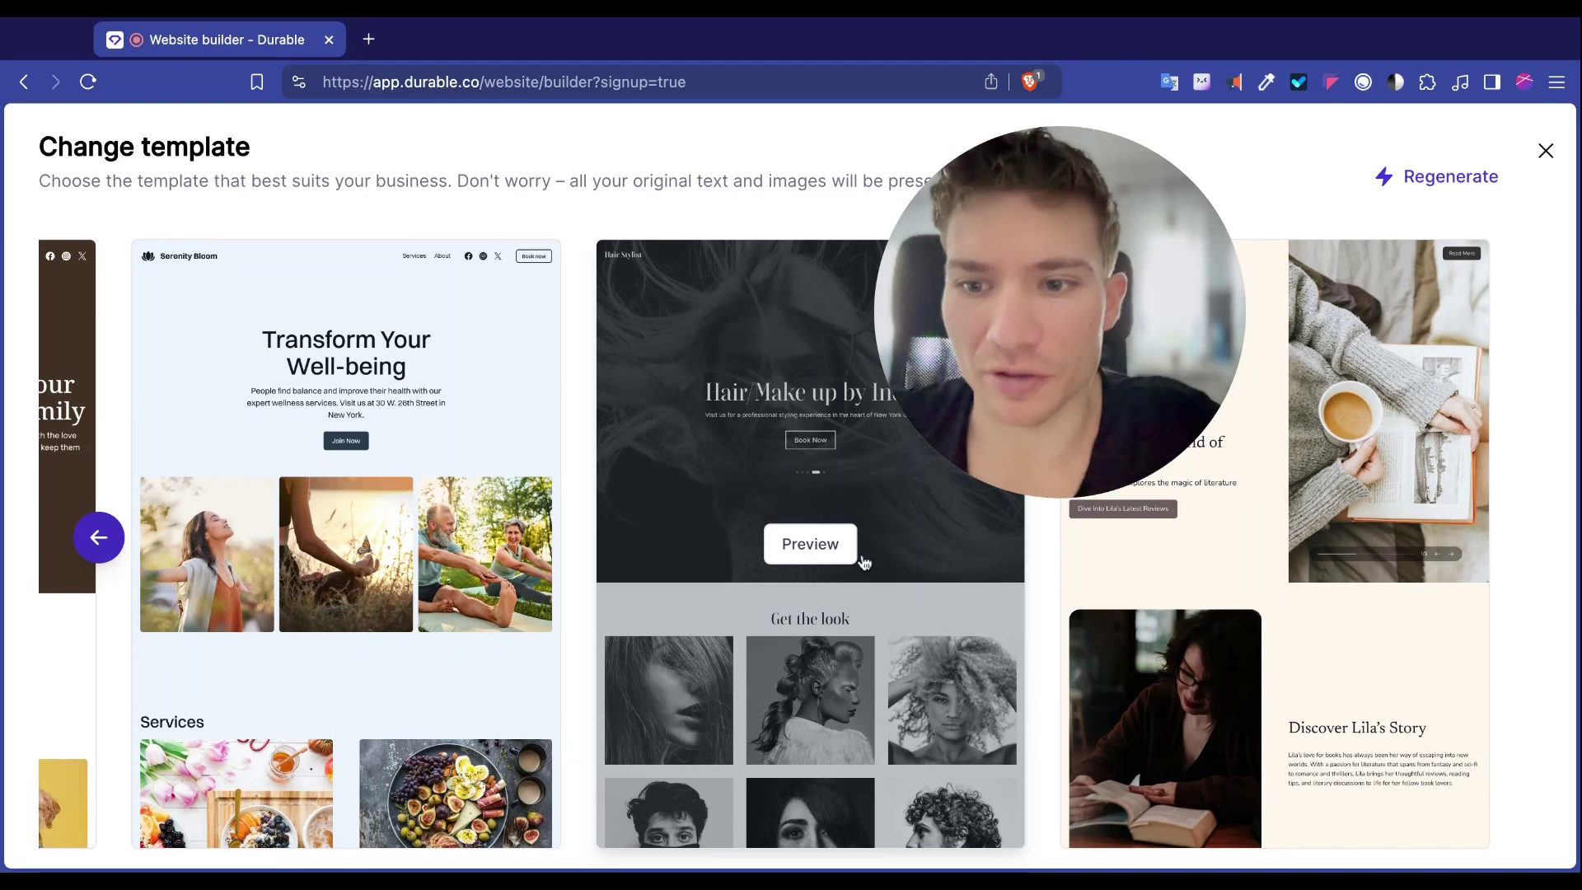
pyautogui.click(823, 534)
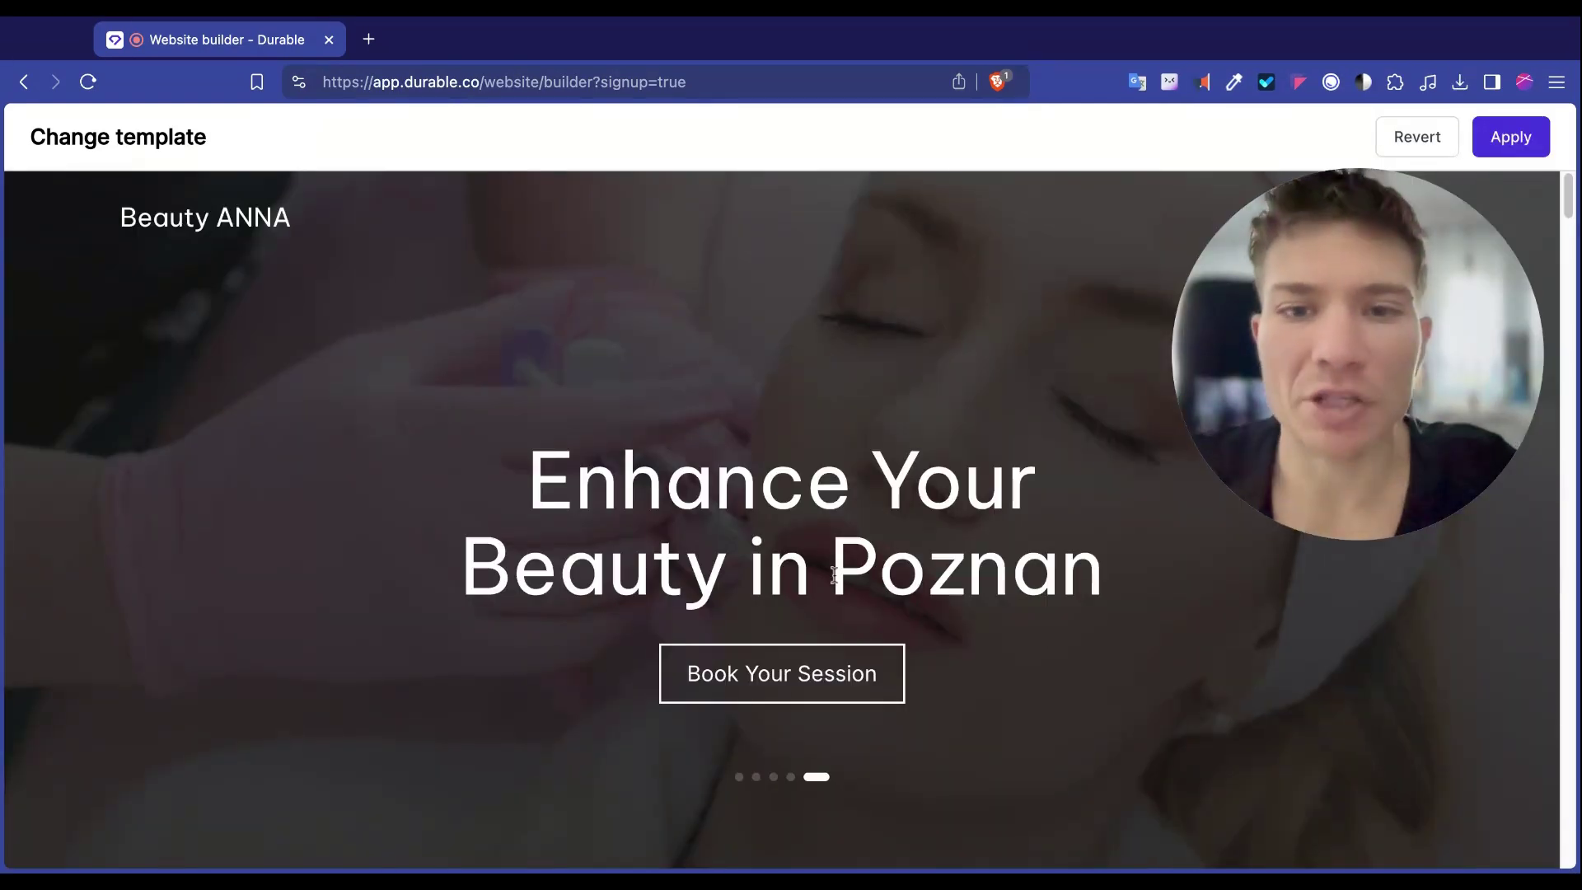
pyautogui.scroll(-10, 834, 575)
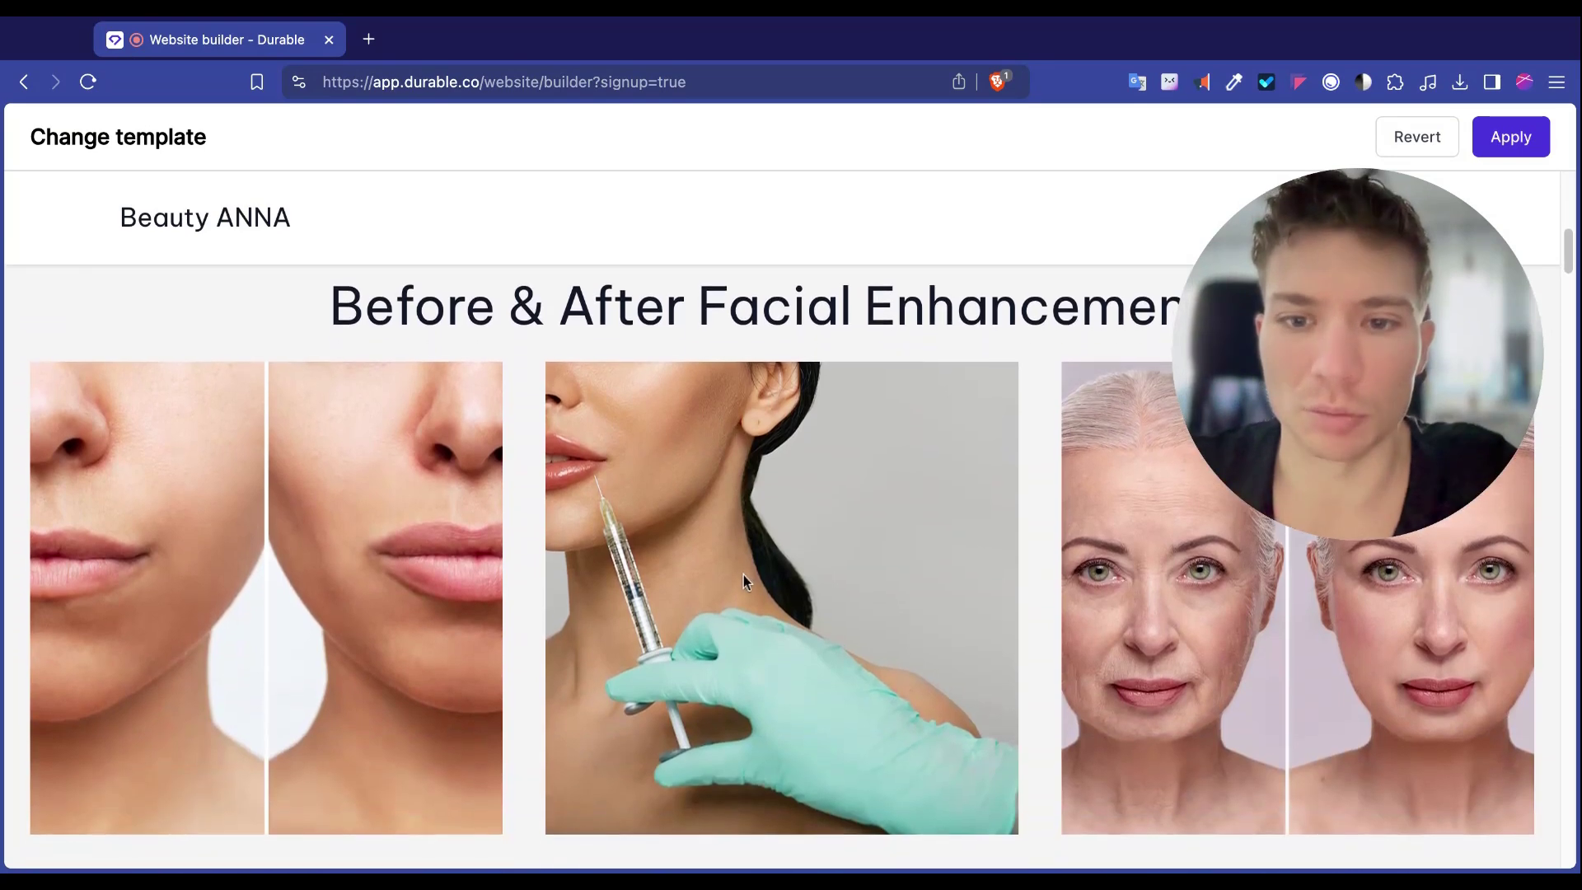
pyautogui.scroll(-10, 741, 581)
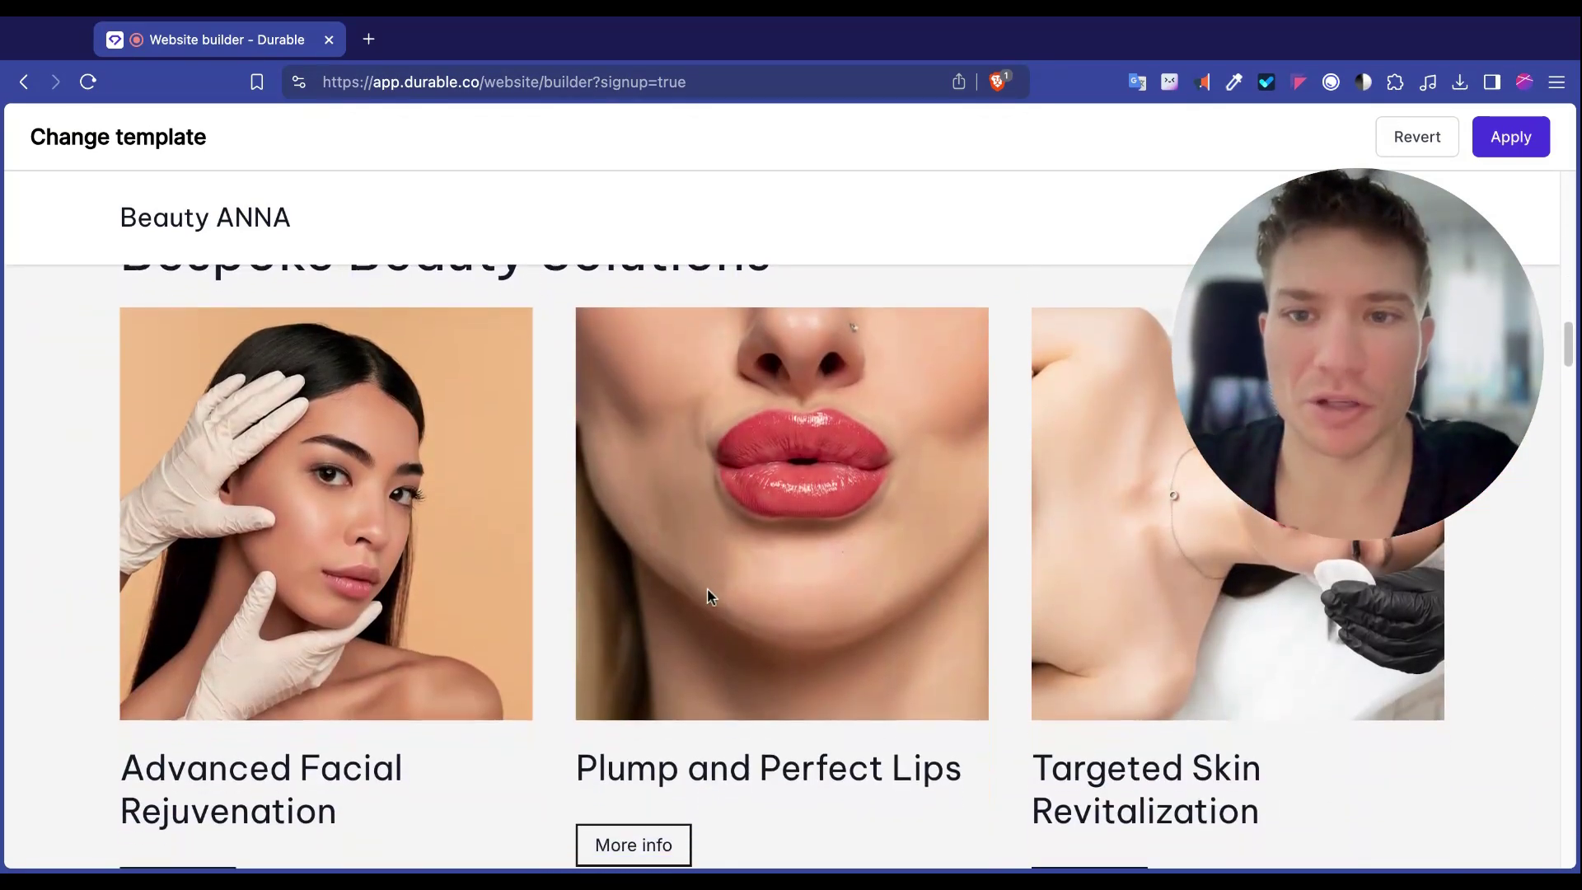
pyautogui.scroll(-10, 708, 595)
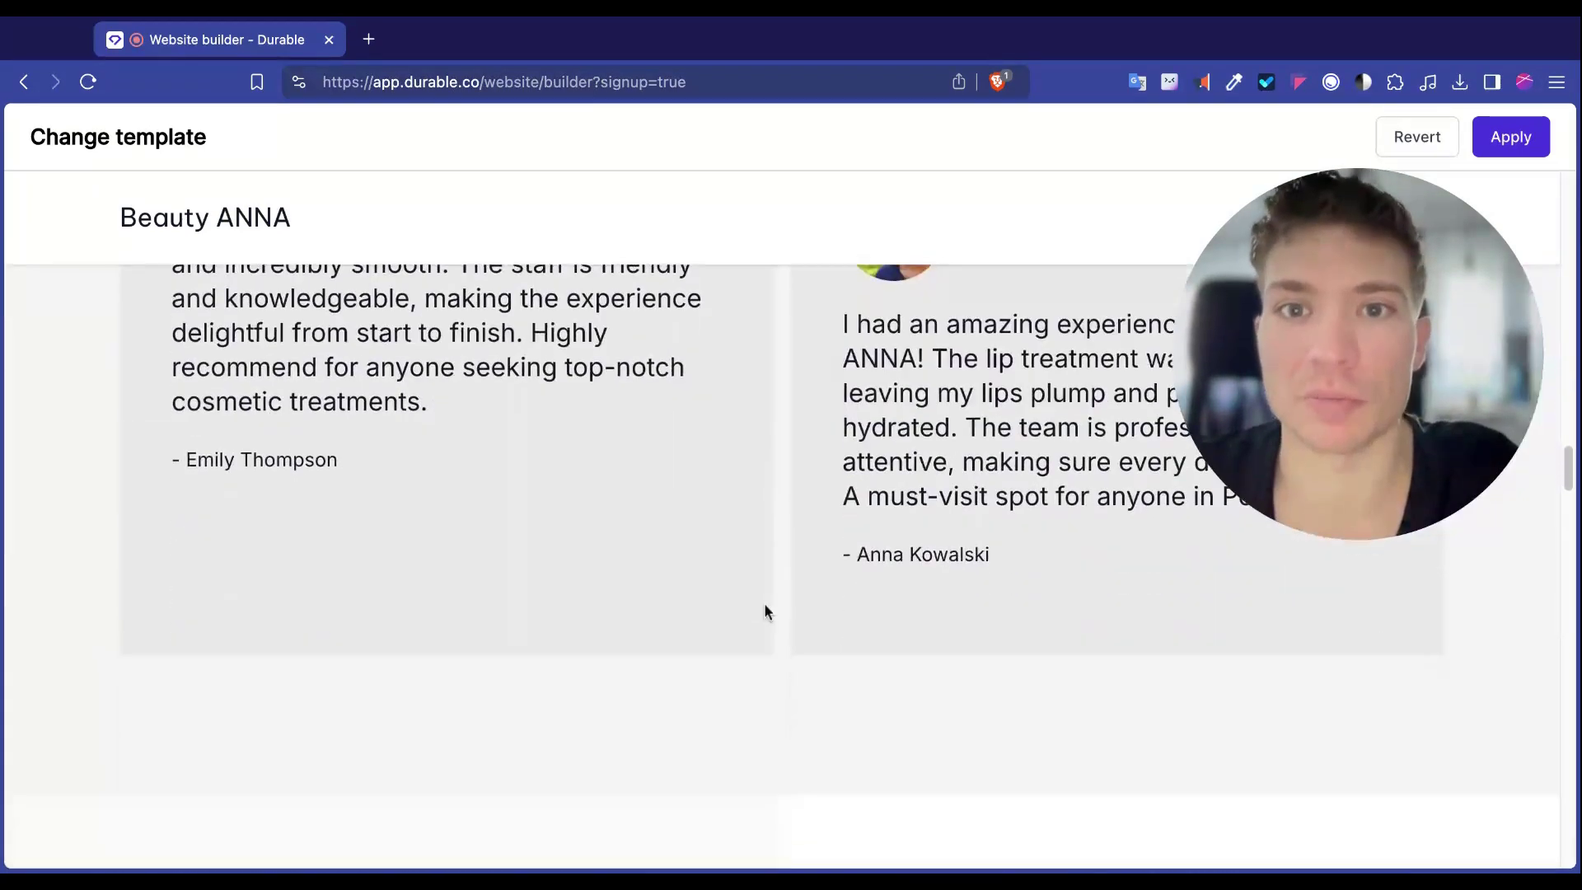
pyautogui.scroll(-10, 766, 610)
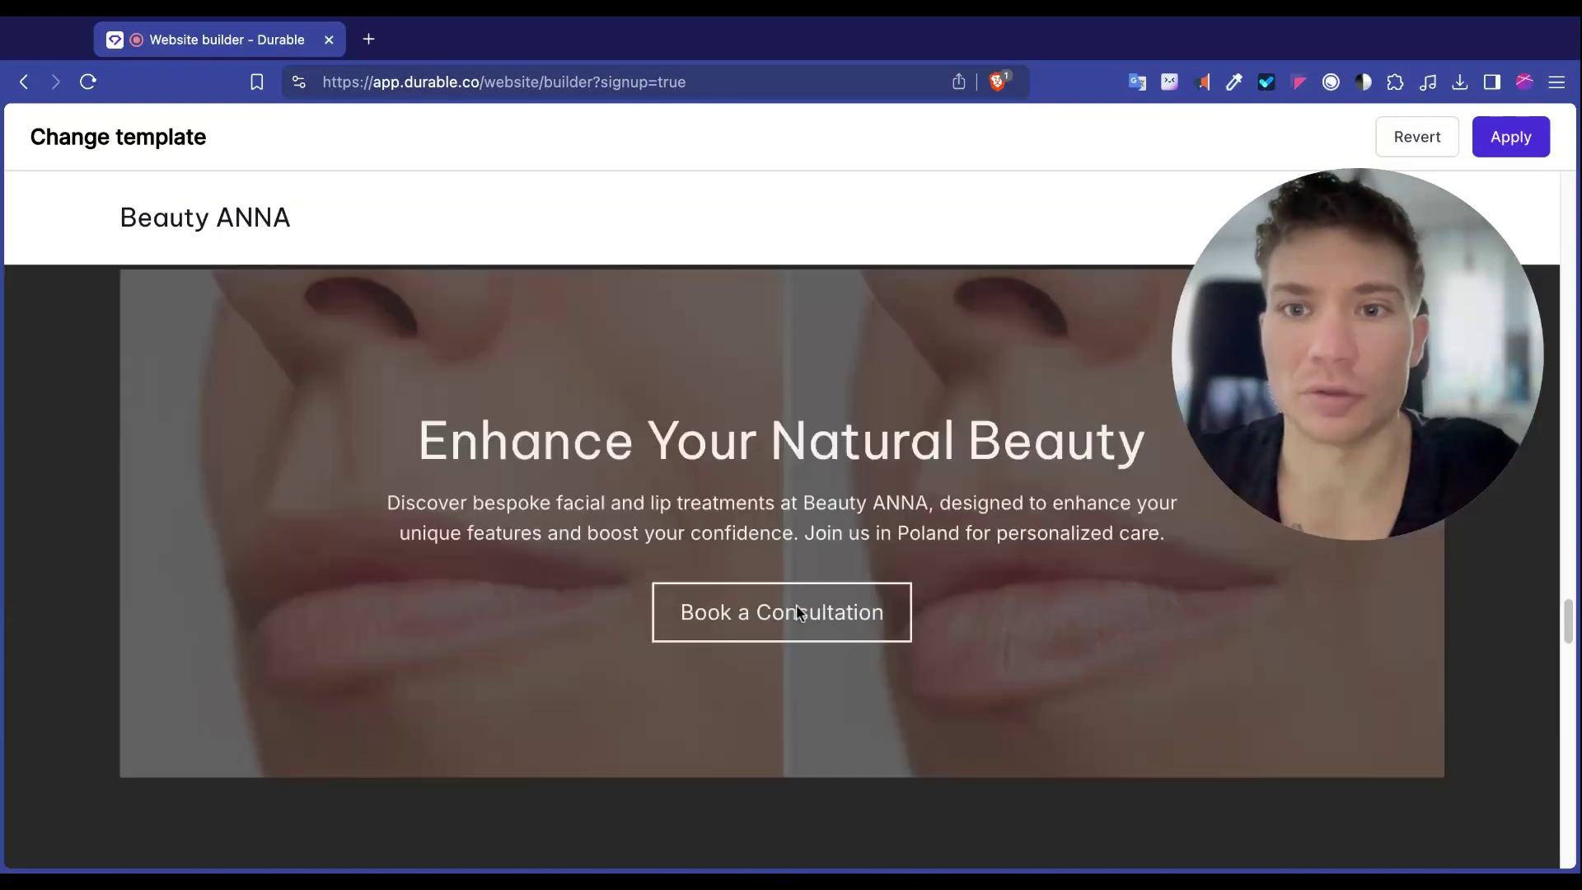
pyautogui.click(796, 605)
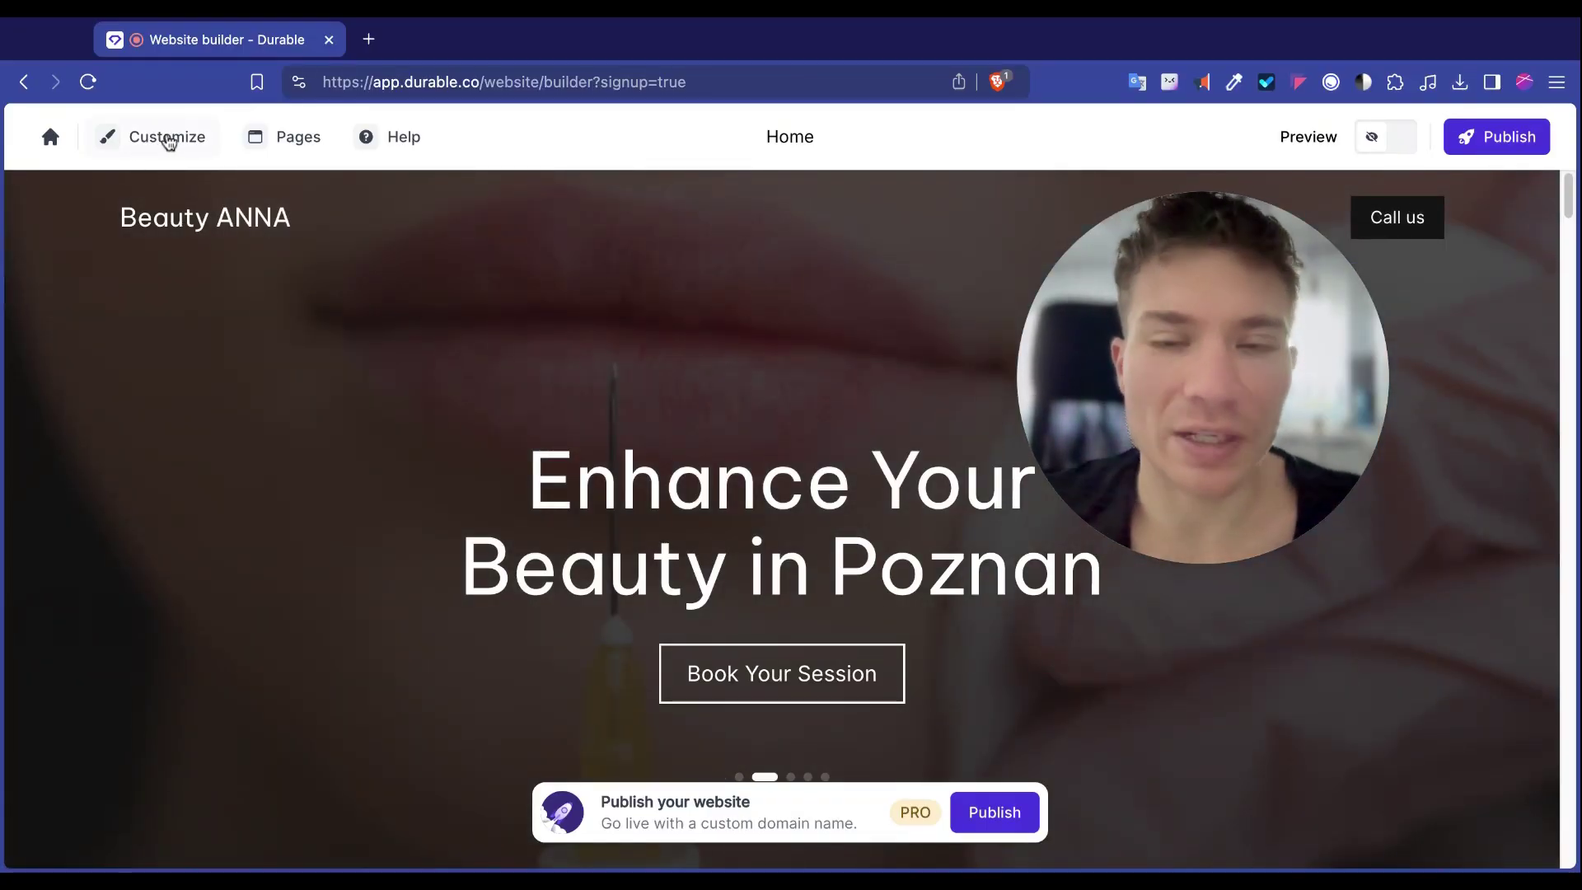
# Open the website's color settings and choose the recommended light grey palette with the dark magenta accent.
pyautogui.click(169, 140)
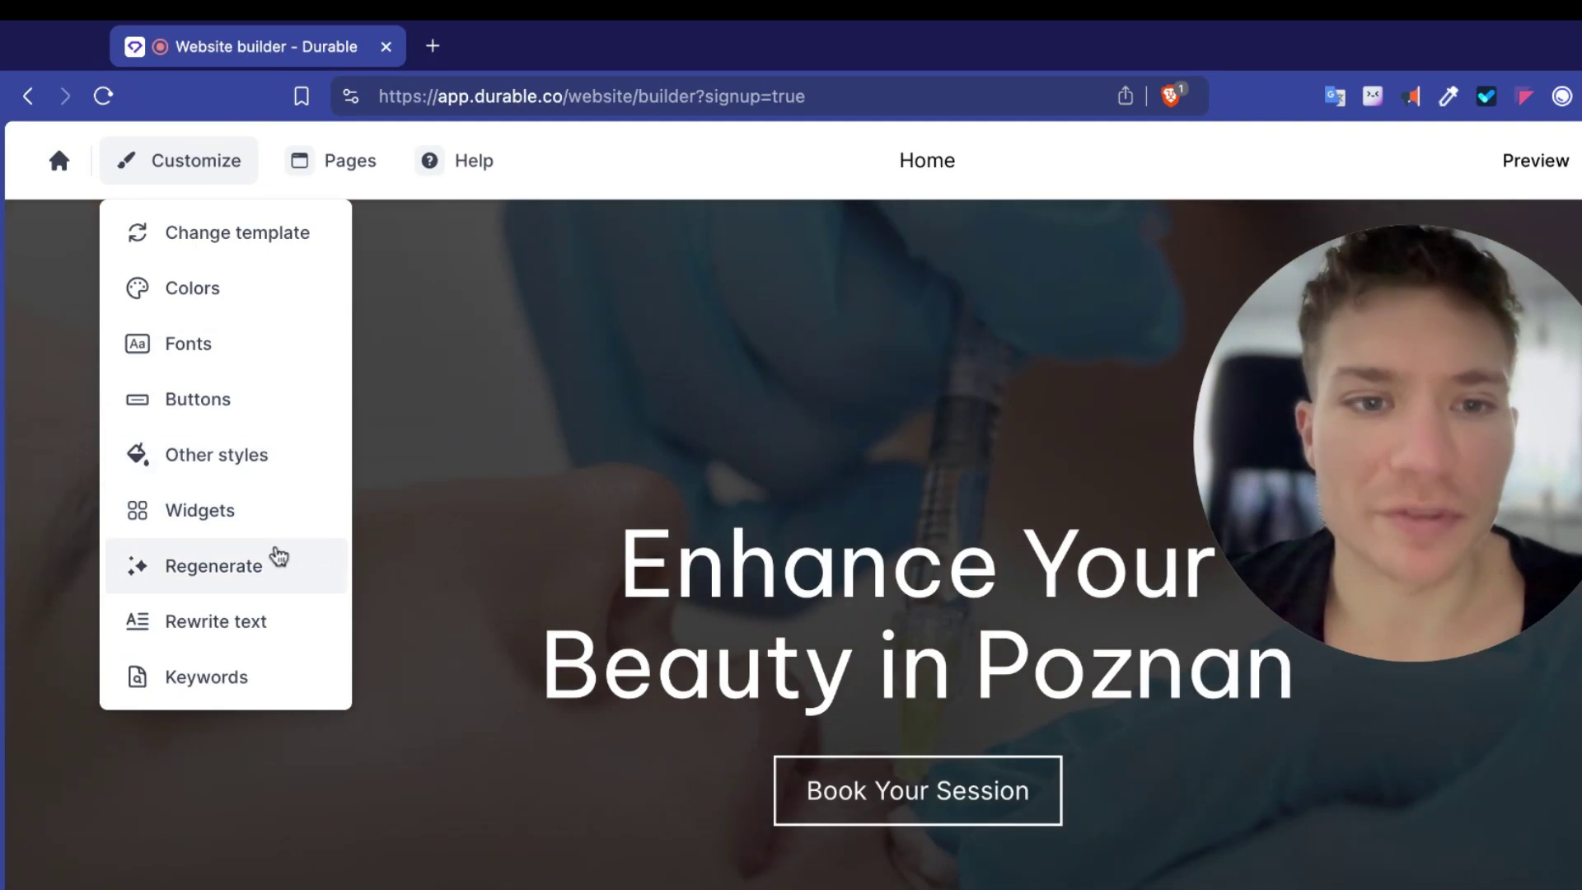
pyautogui.click(181, 280)
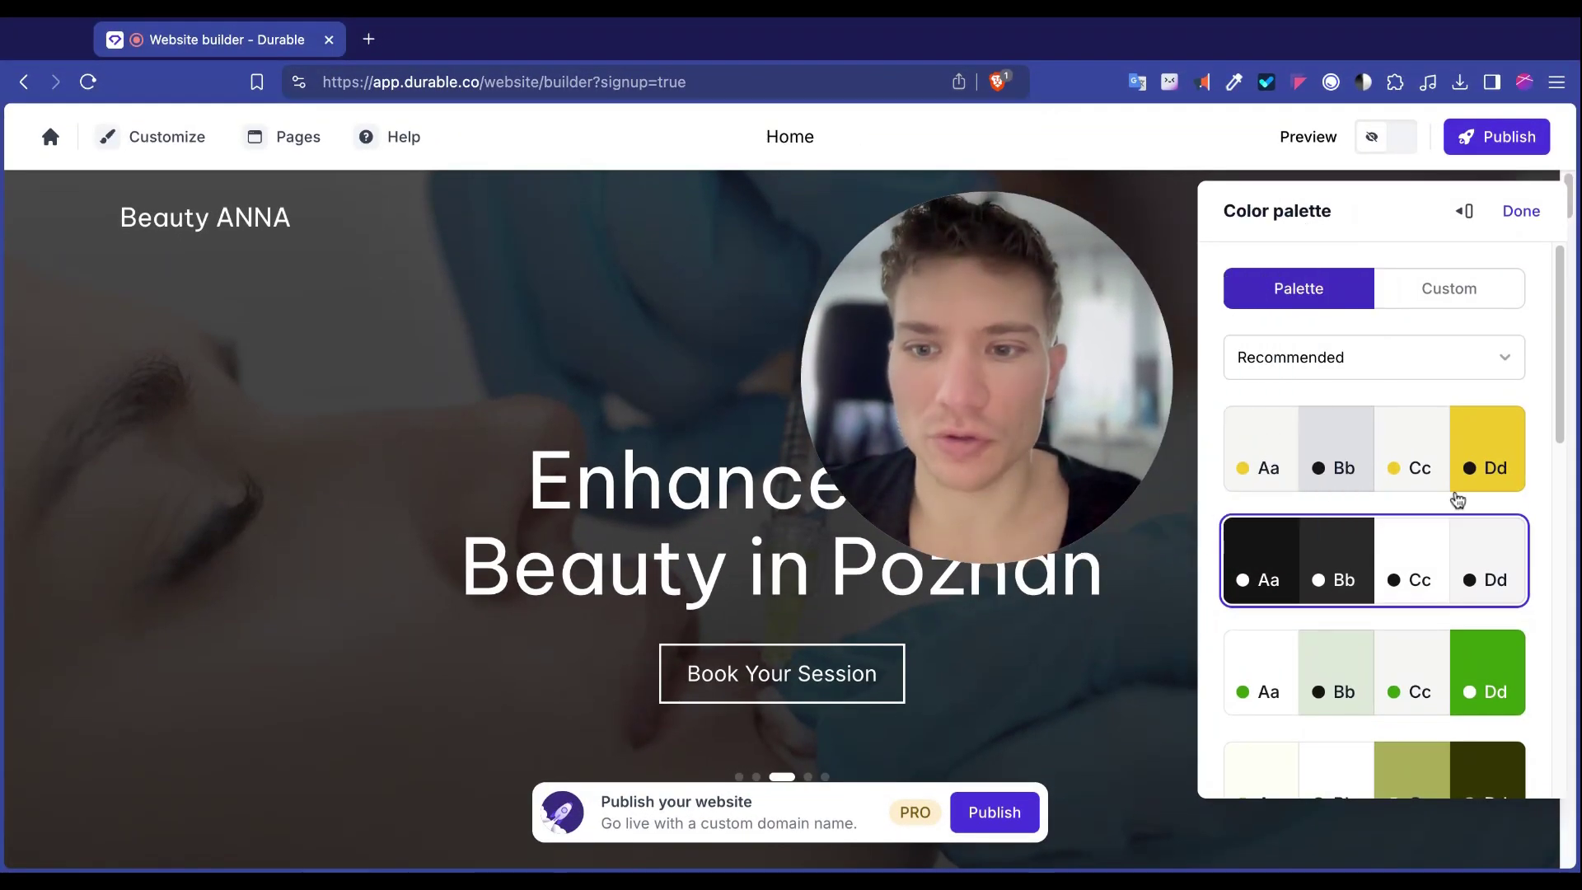
pyautogui.scroll(-4, 1421, 543)
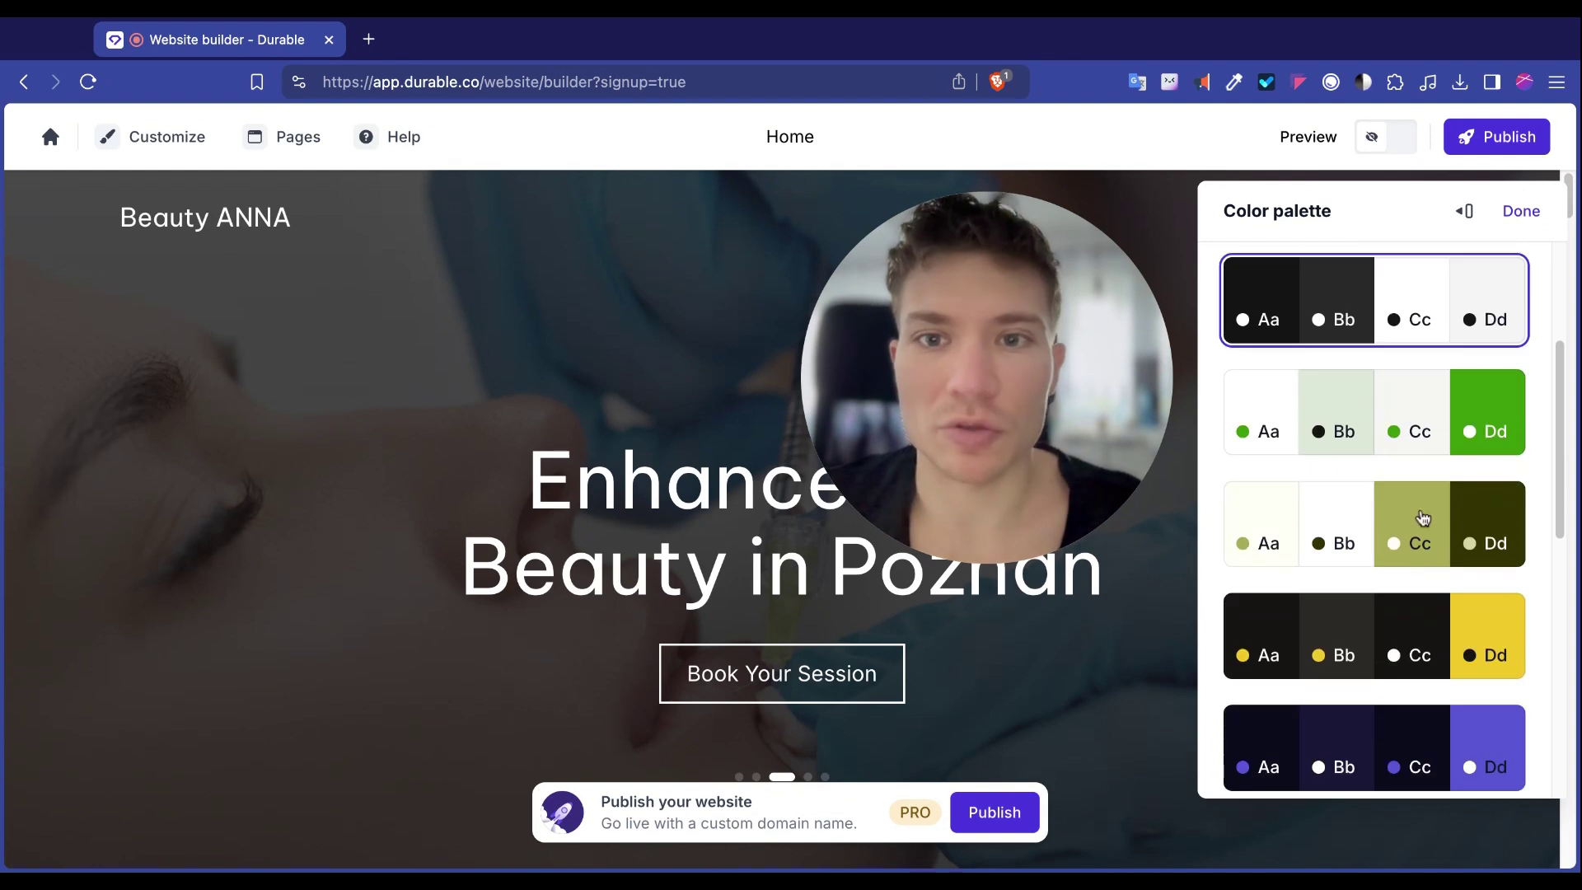
pyautogui.scroll(-3, 1357, 550)
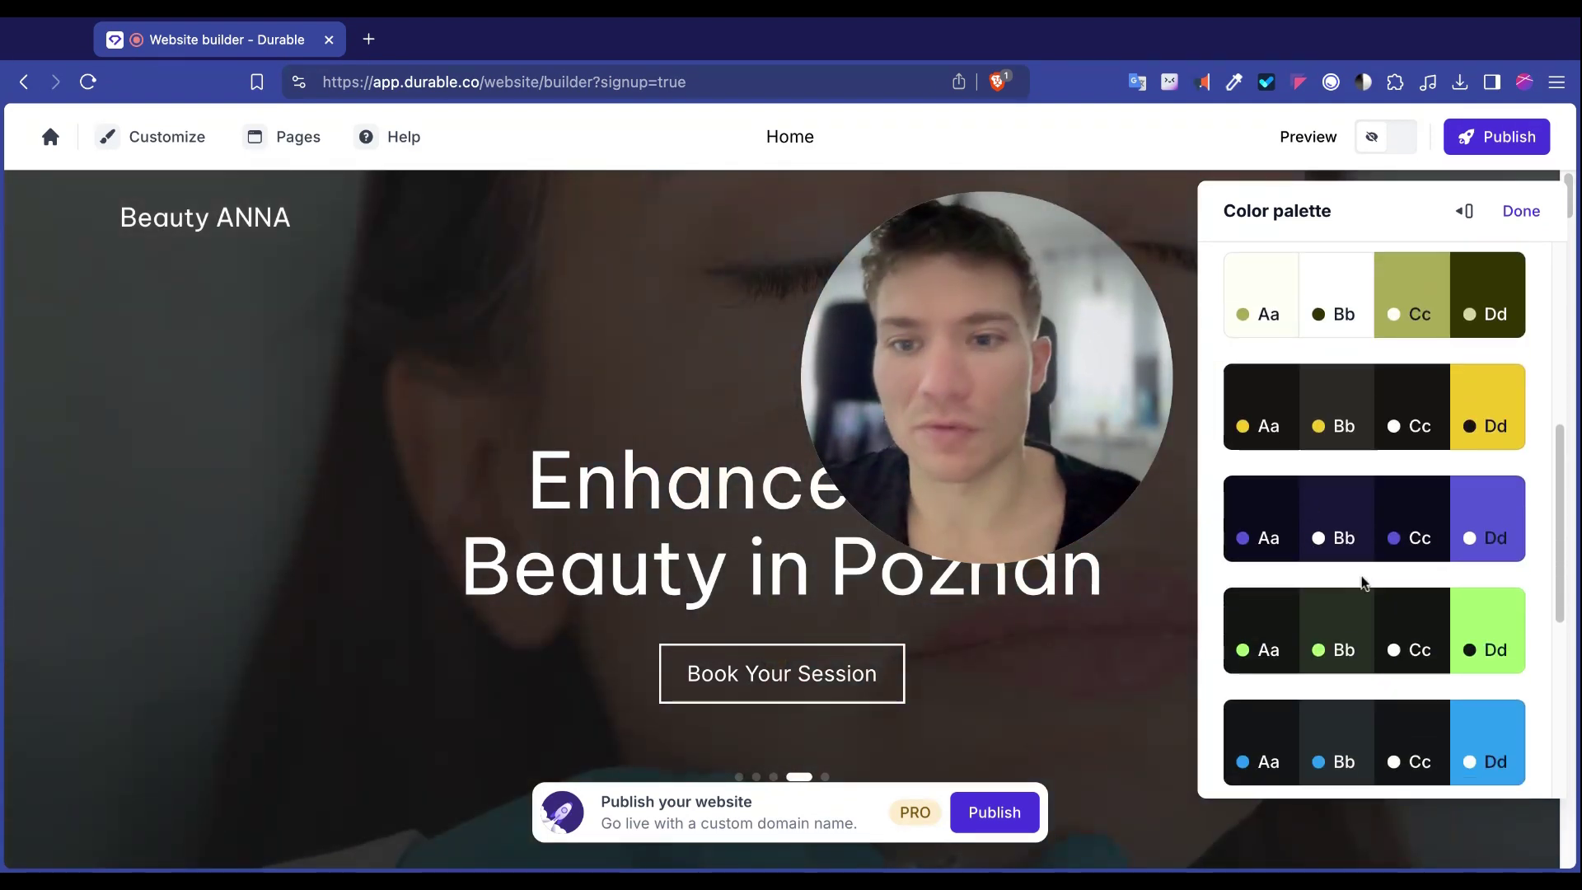
pyautogui.scroll(-5, 1437, 664)
pyautogui.click(1347, 586)
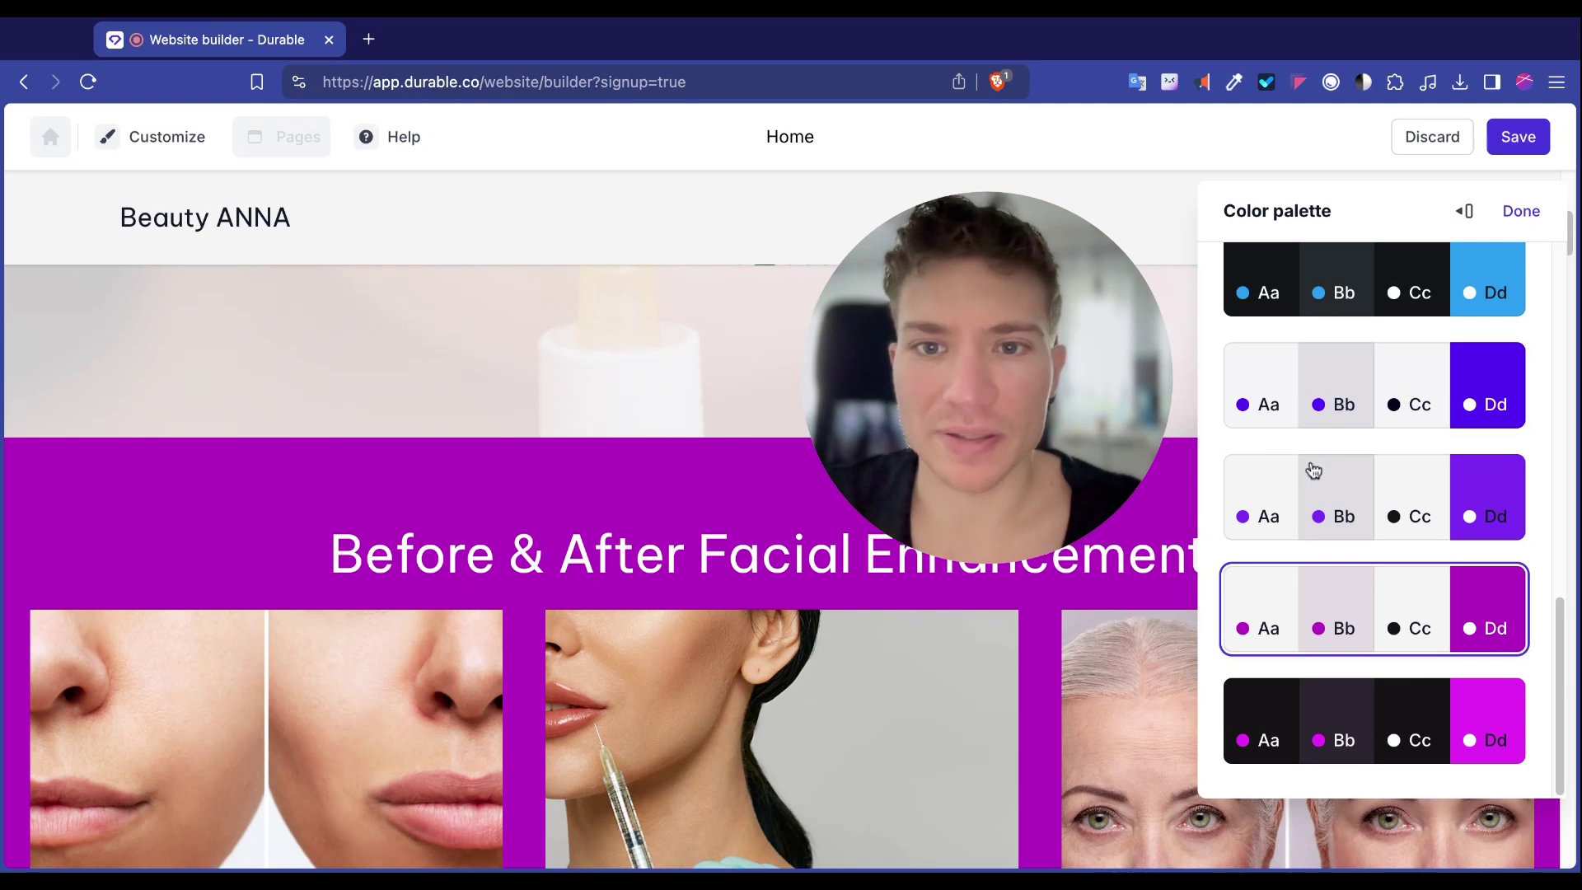
# Try other recommended palettes on the website, including dark lime green, dark indigo and light grey with yellow.
pyautogui.scroll(2, 1327, 428)
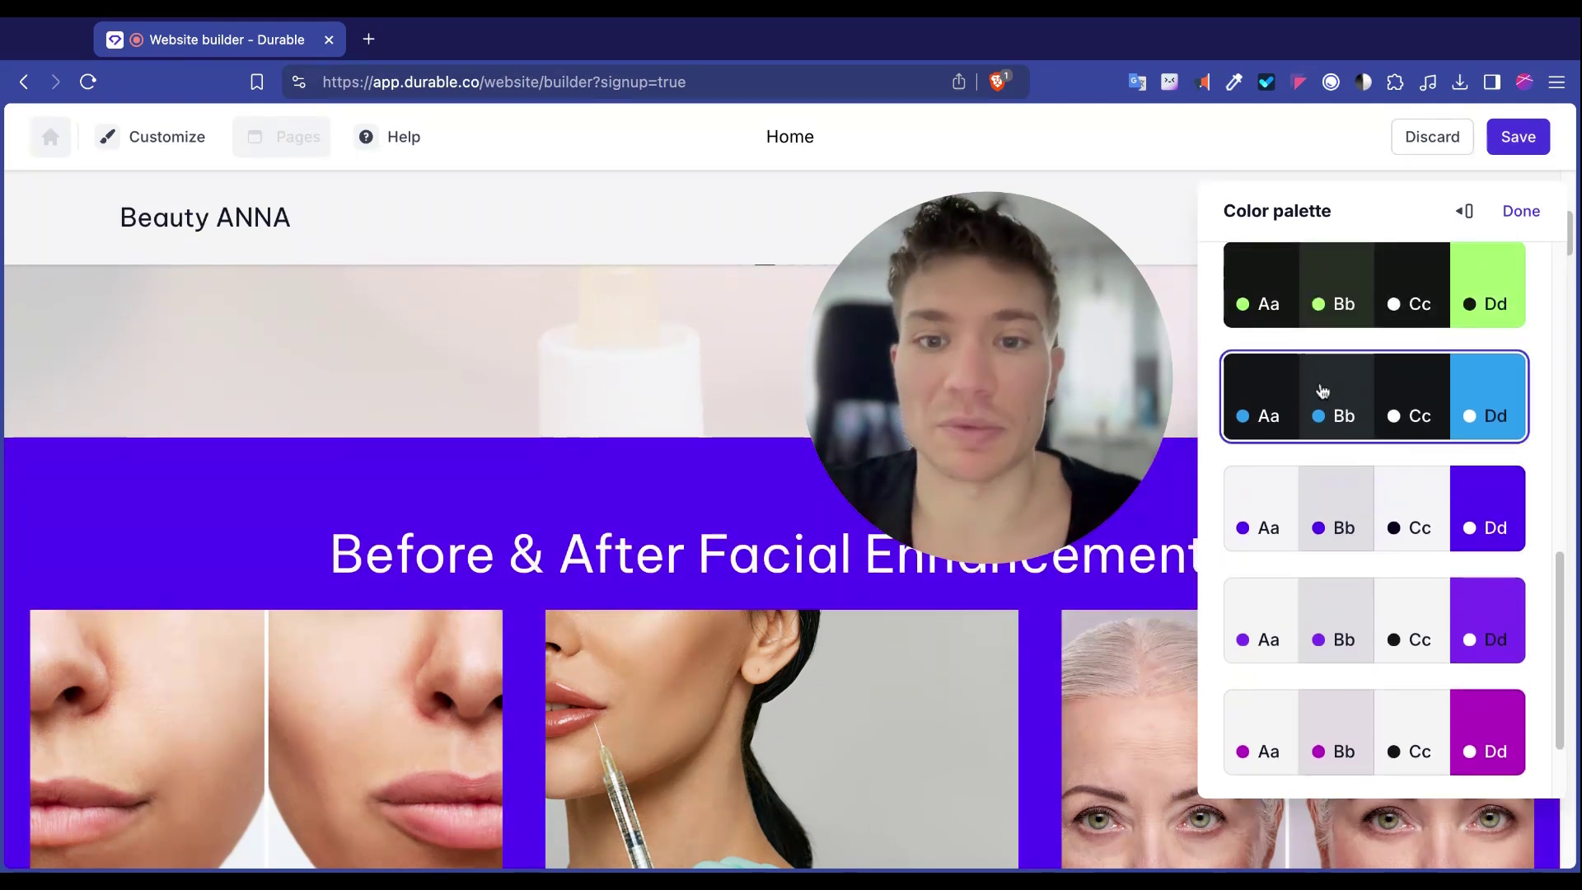
pyautogui.click(1315, 284)
pyautogui.scroll(4, 1383, 457)
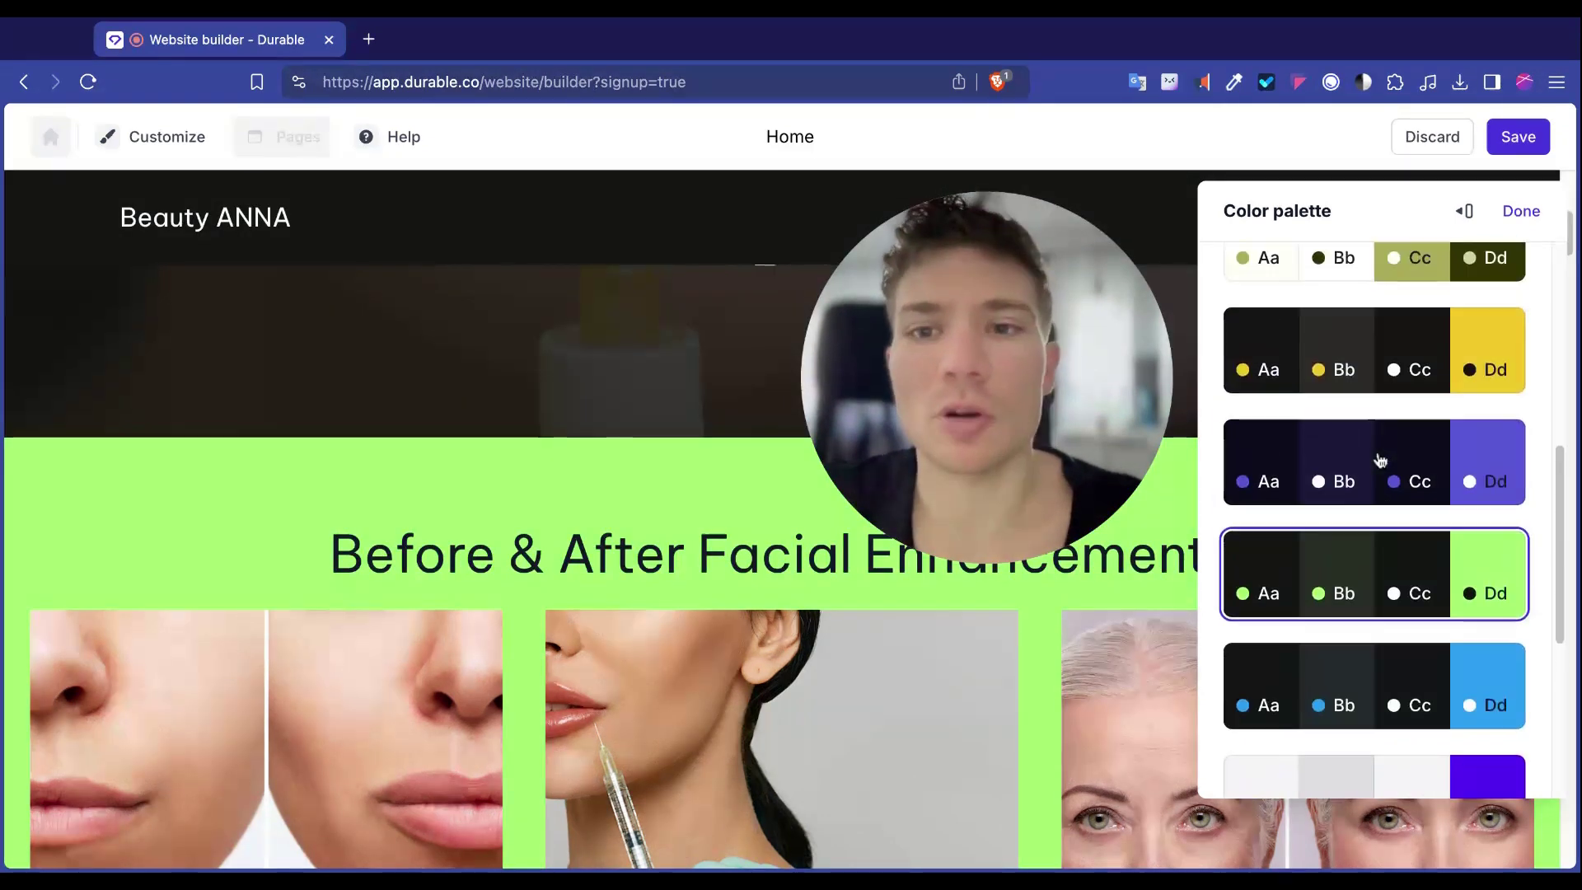
pyautogui.click(1331, 386)
pyautogui.click(1361, 466)
pyautogui.scroll(5, 1356, 457)
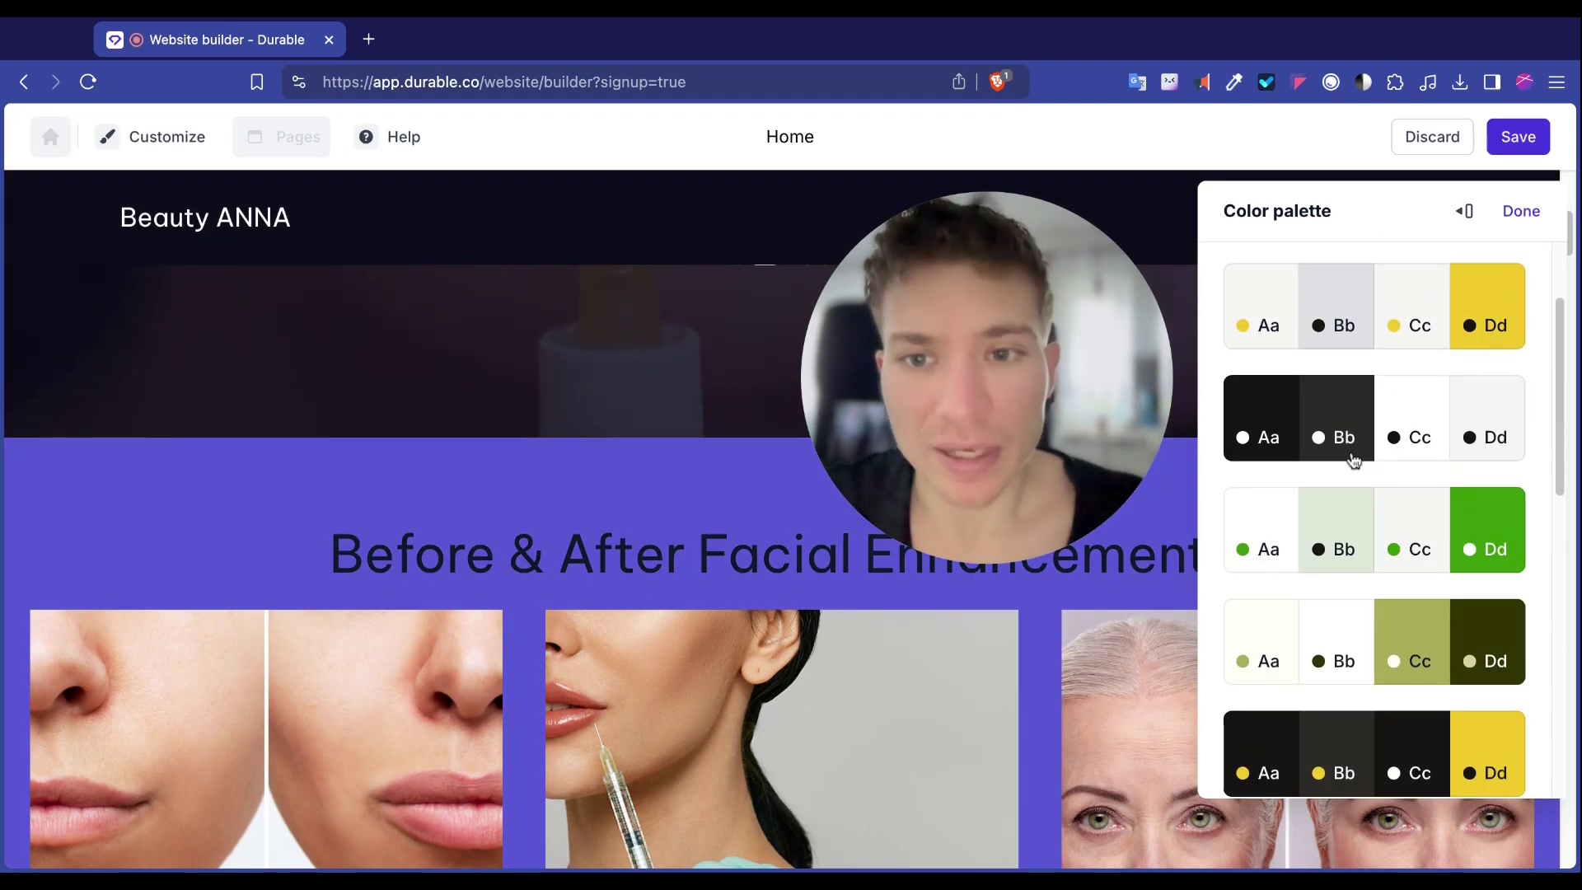
pyautogui.click(1346, 443)
pyautogui.scroll(2, 1345, 428)
pyautogui.click(1347, 424)
pyautogui.scroll(1, 1355, 436)
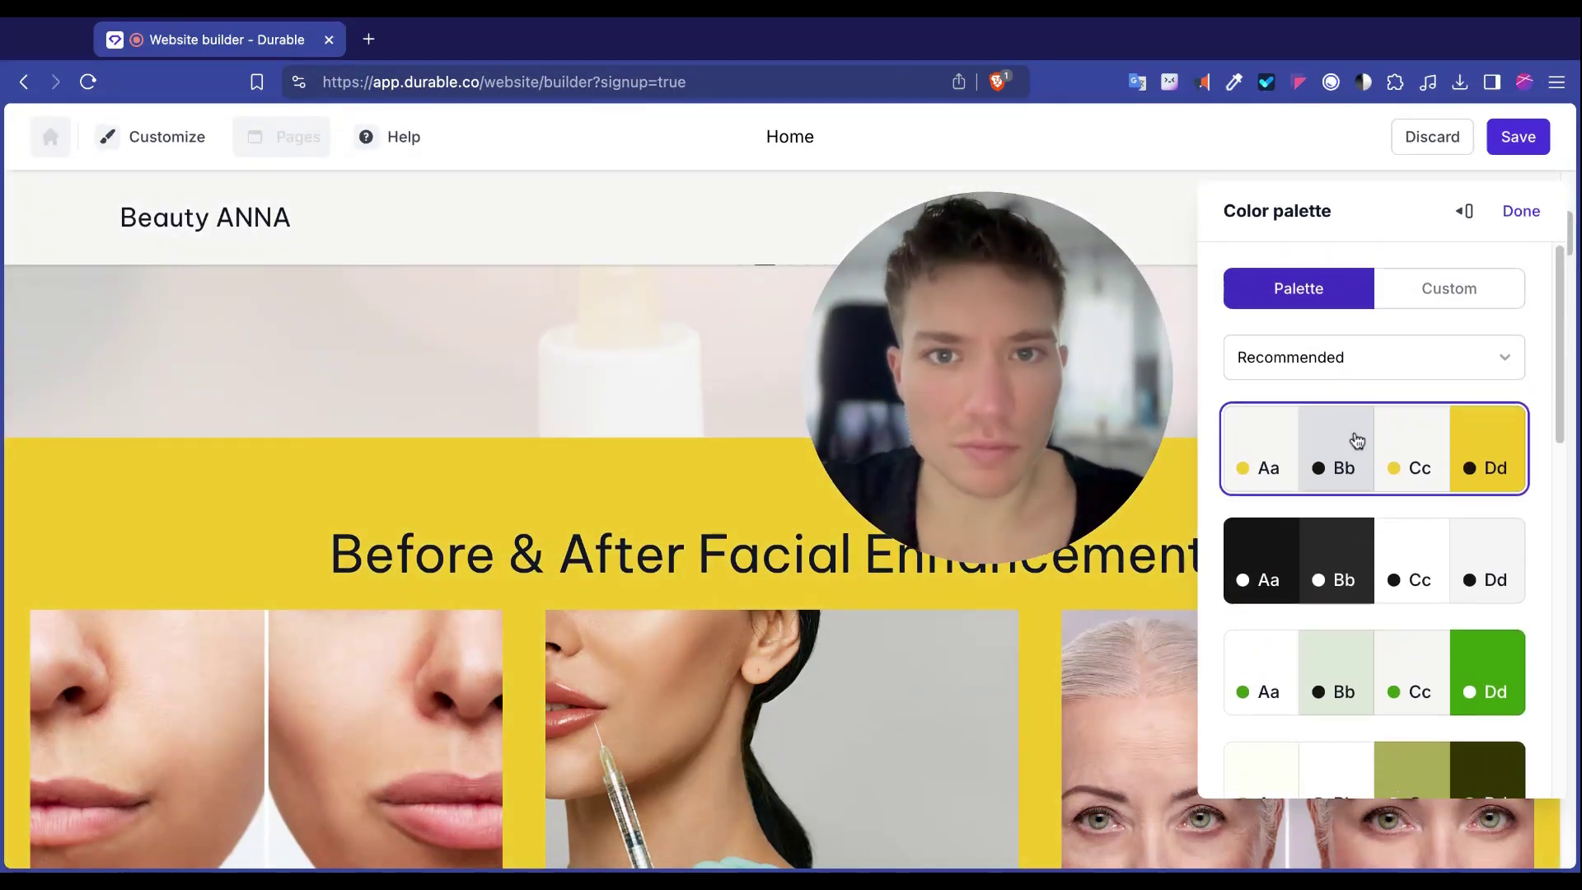
# Apply the recommended black palette with the bright magenta accent and save the website.
pyautogui.scroll(-10, 1388, 499)
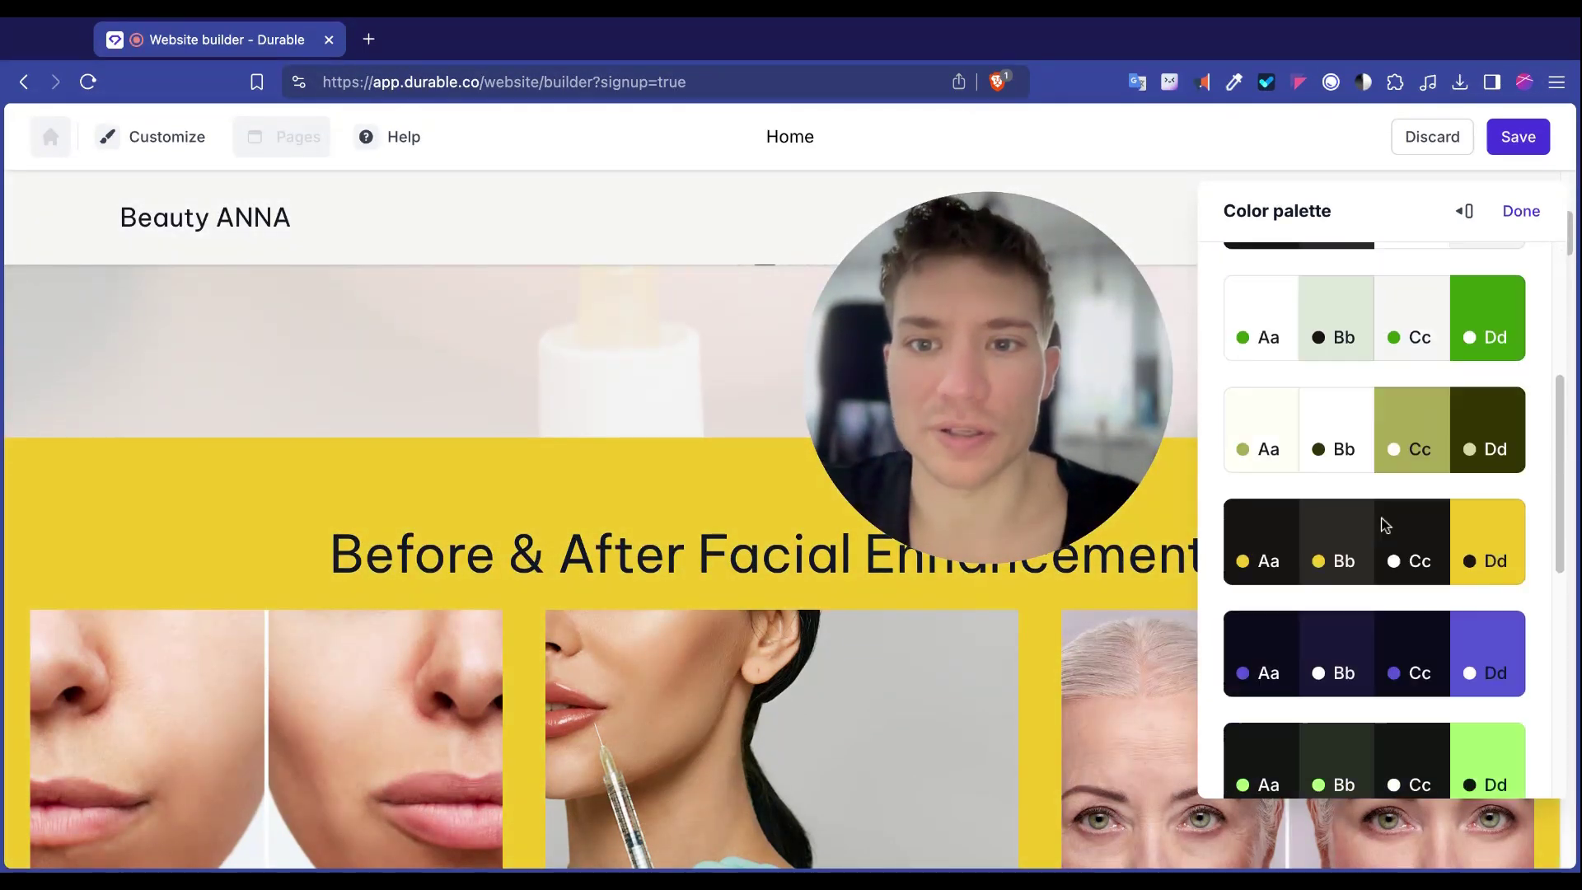
pyautogui.scroll(-2, 1365, 433)
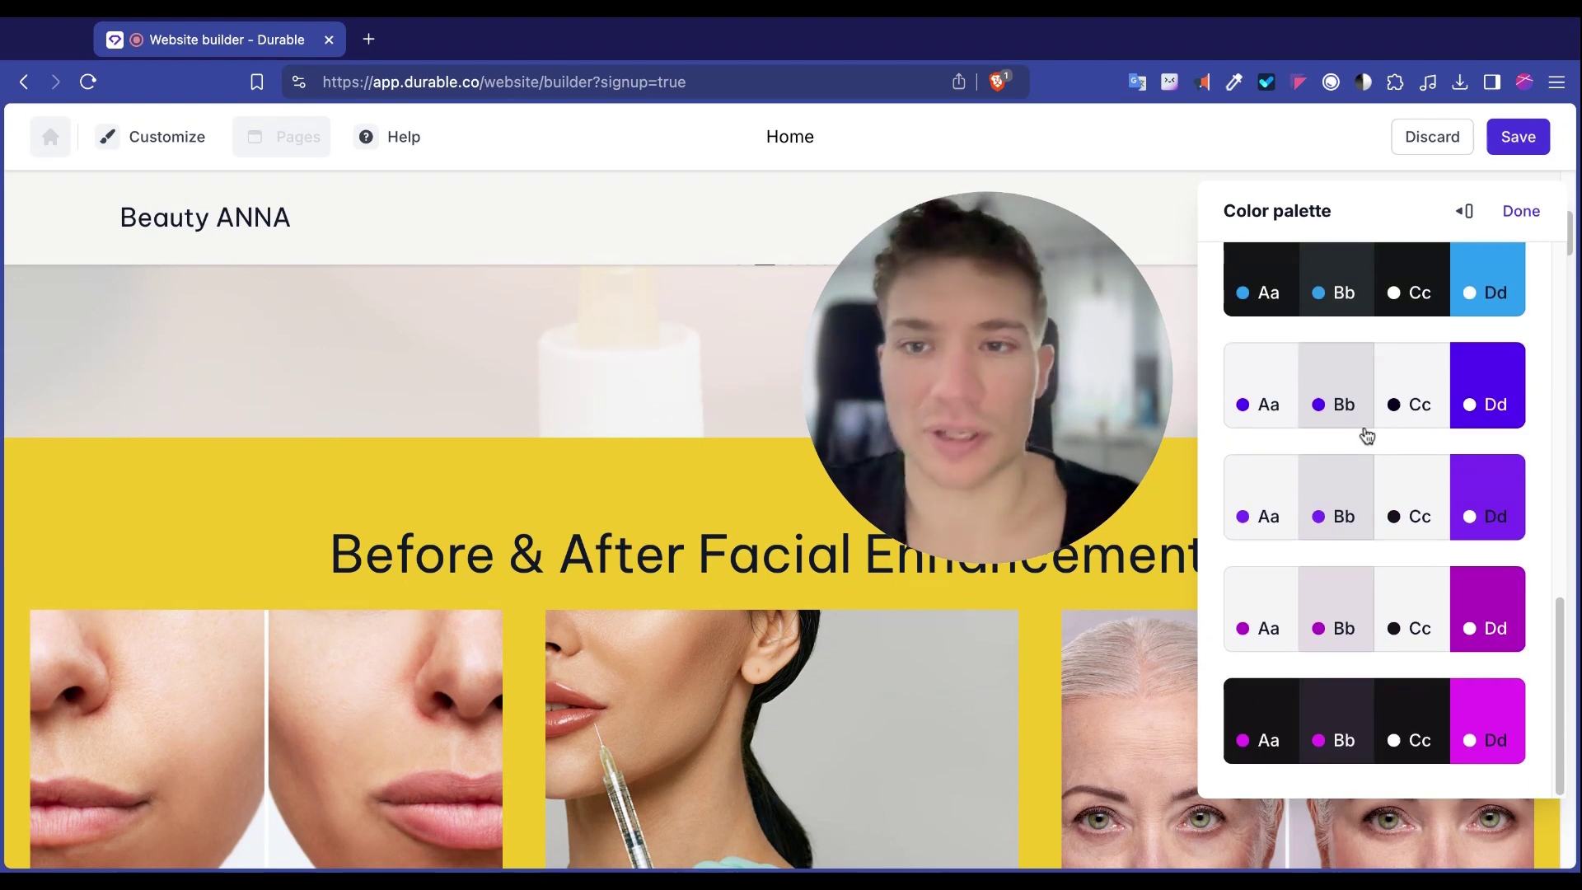
pyautogui.click(1343, 725)
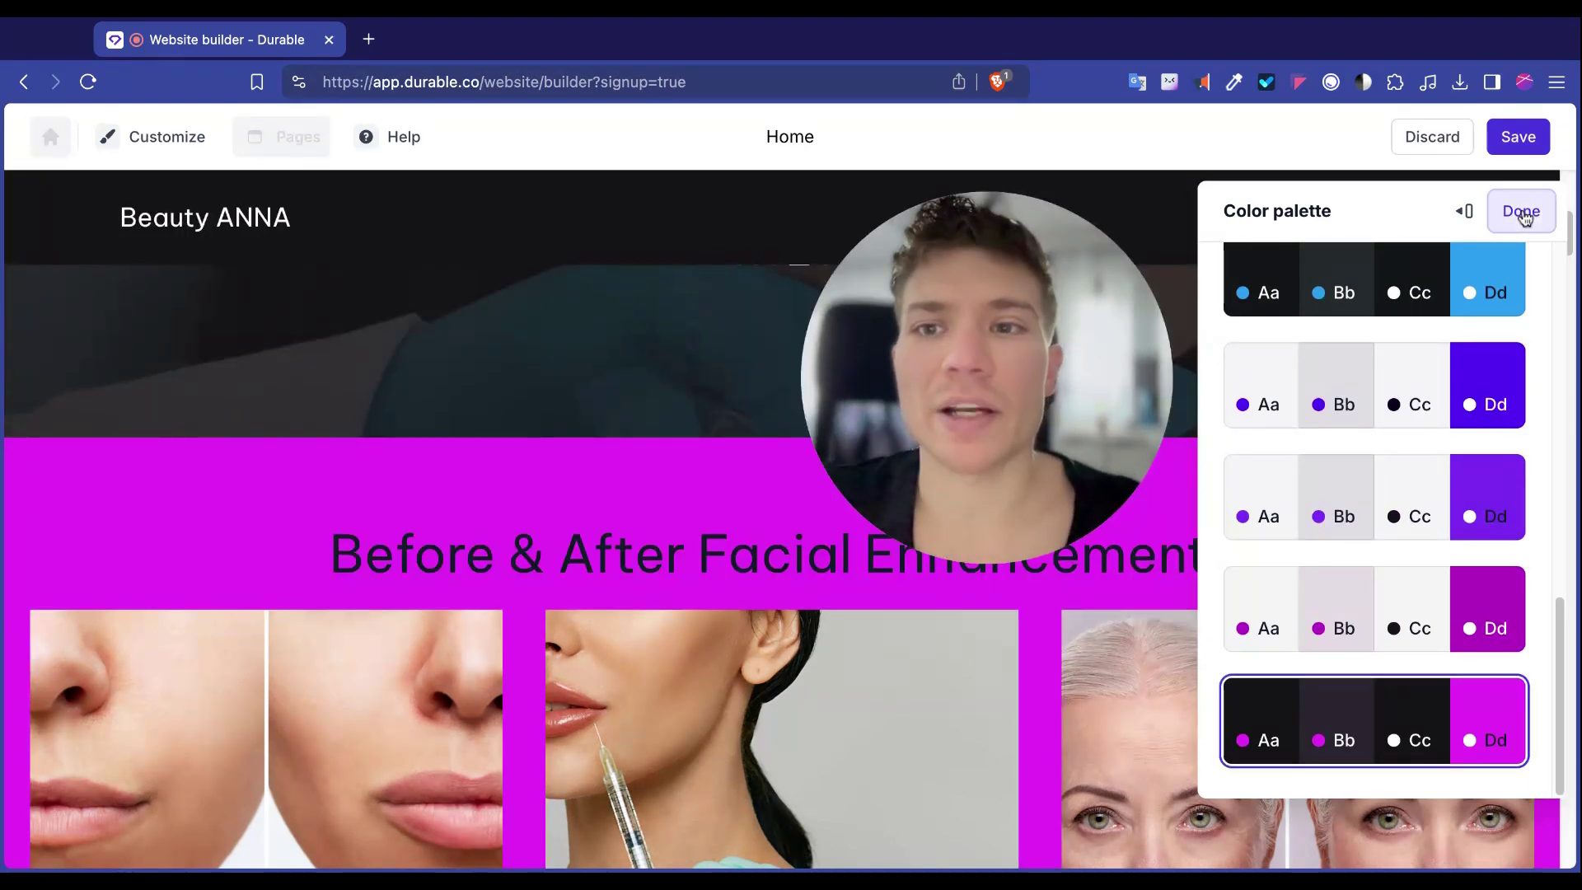
pyautogui.click(1521, 213)
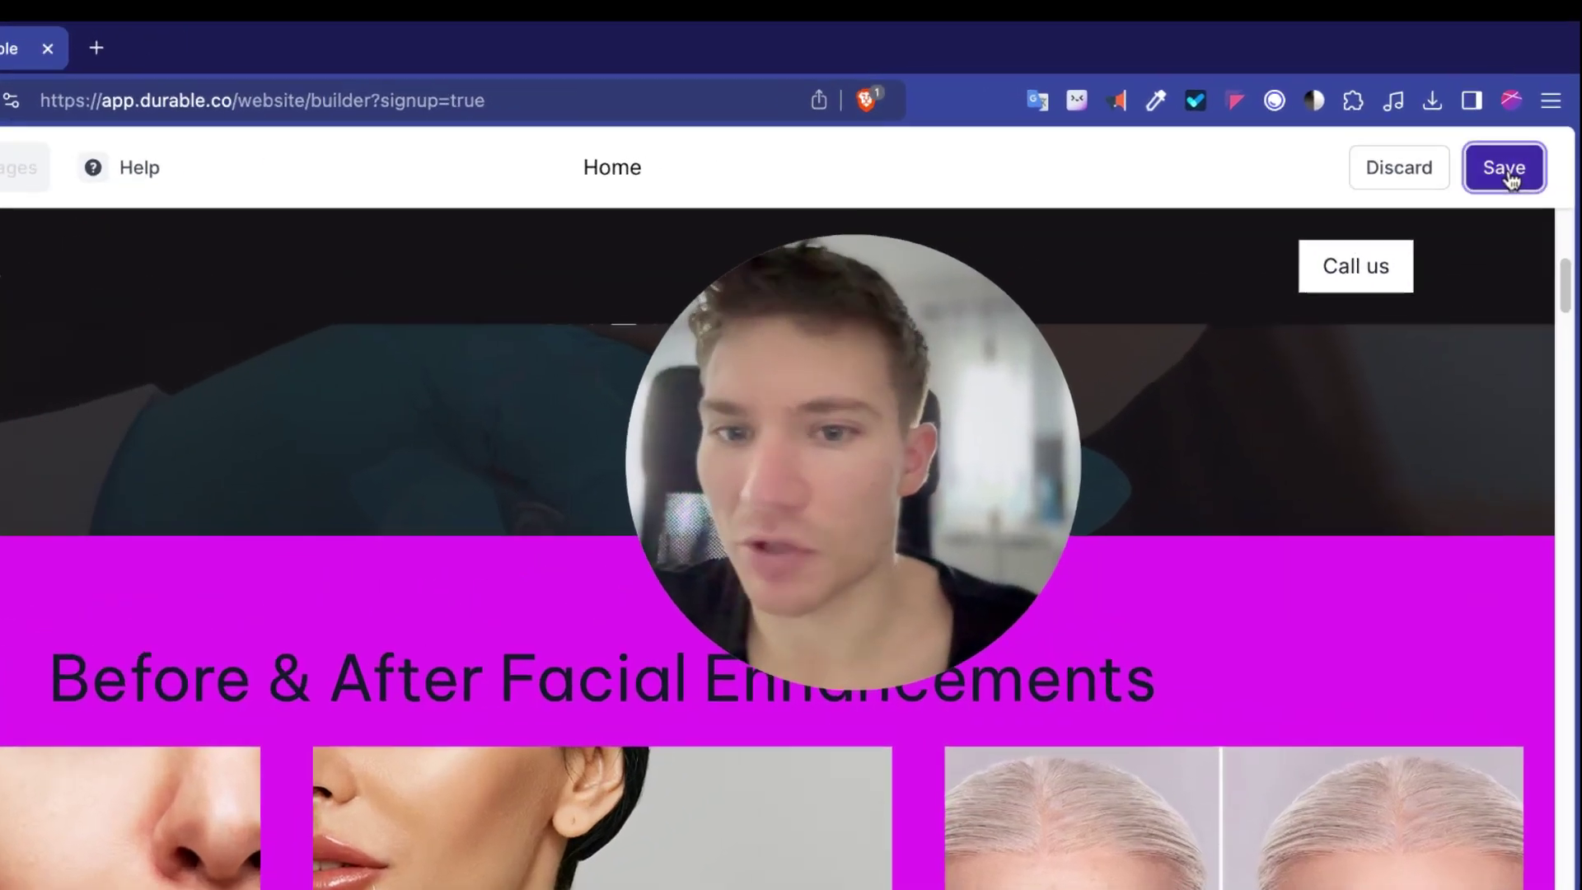
pyautogui.click(1531, 140)
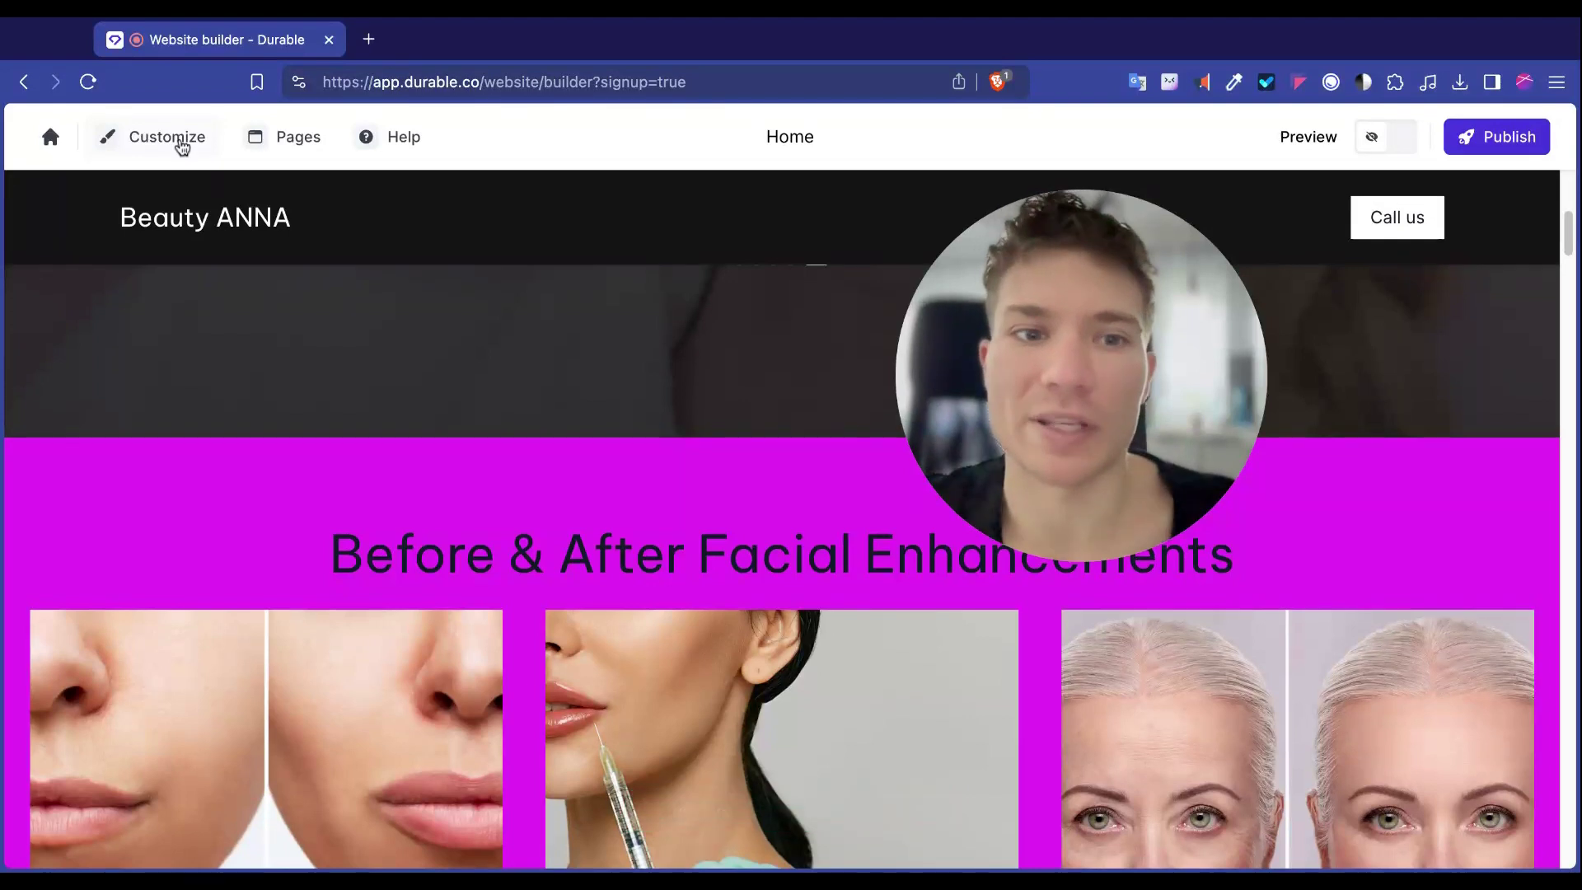
# Try adding the Cookie Notice widget to the website and look through the other recommended widgets.
pyautogui.scroll(5, 251, 305)
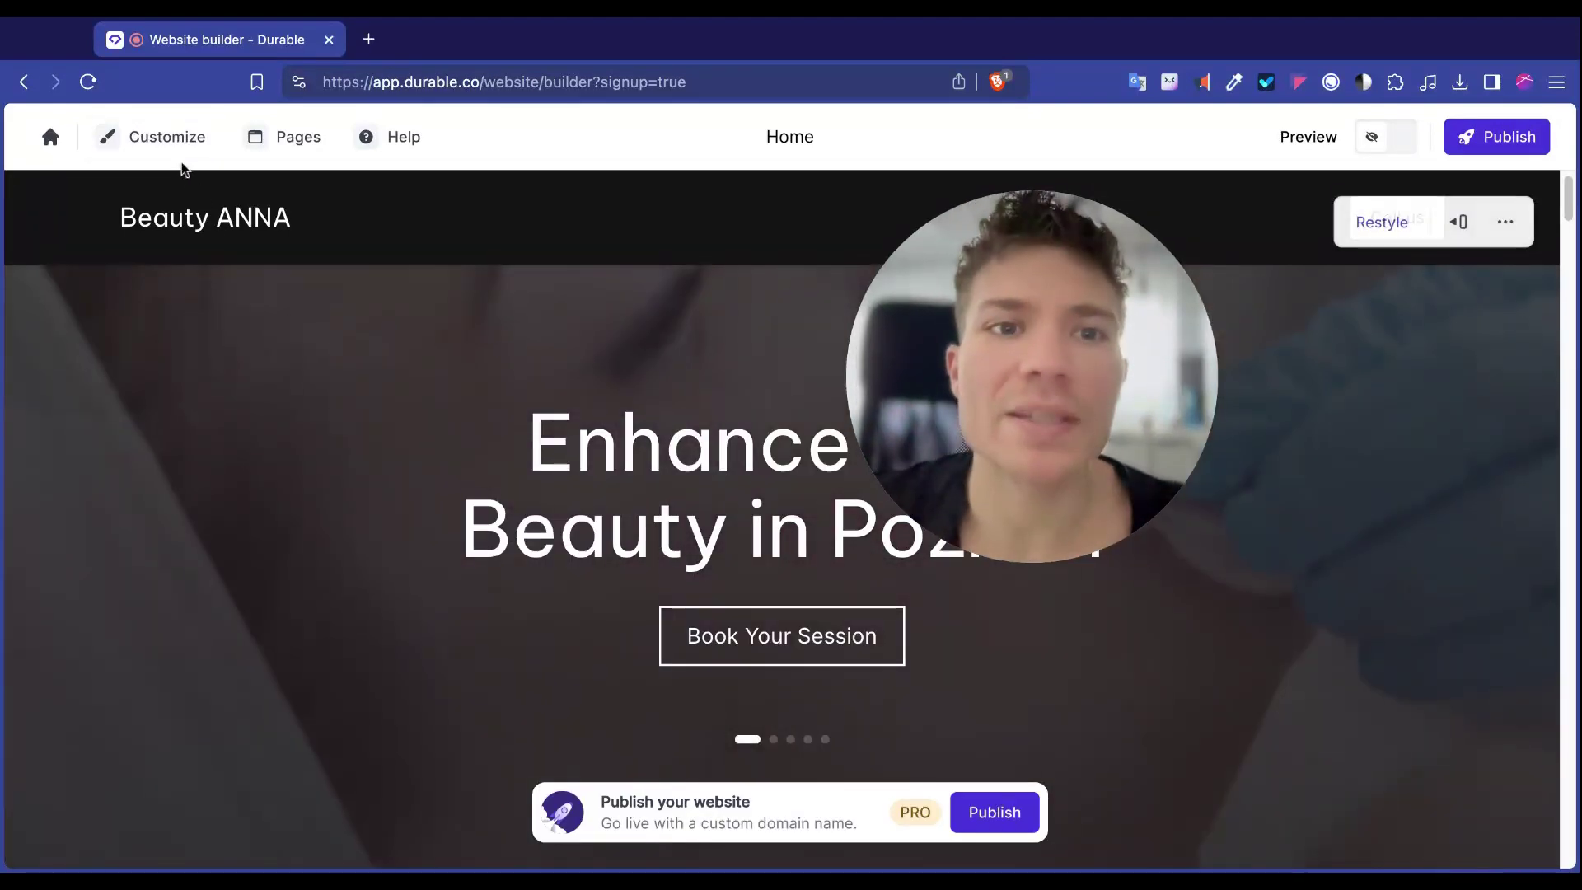
pyautogui.click(165, 147)
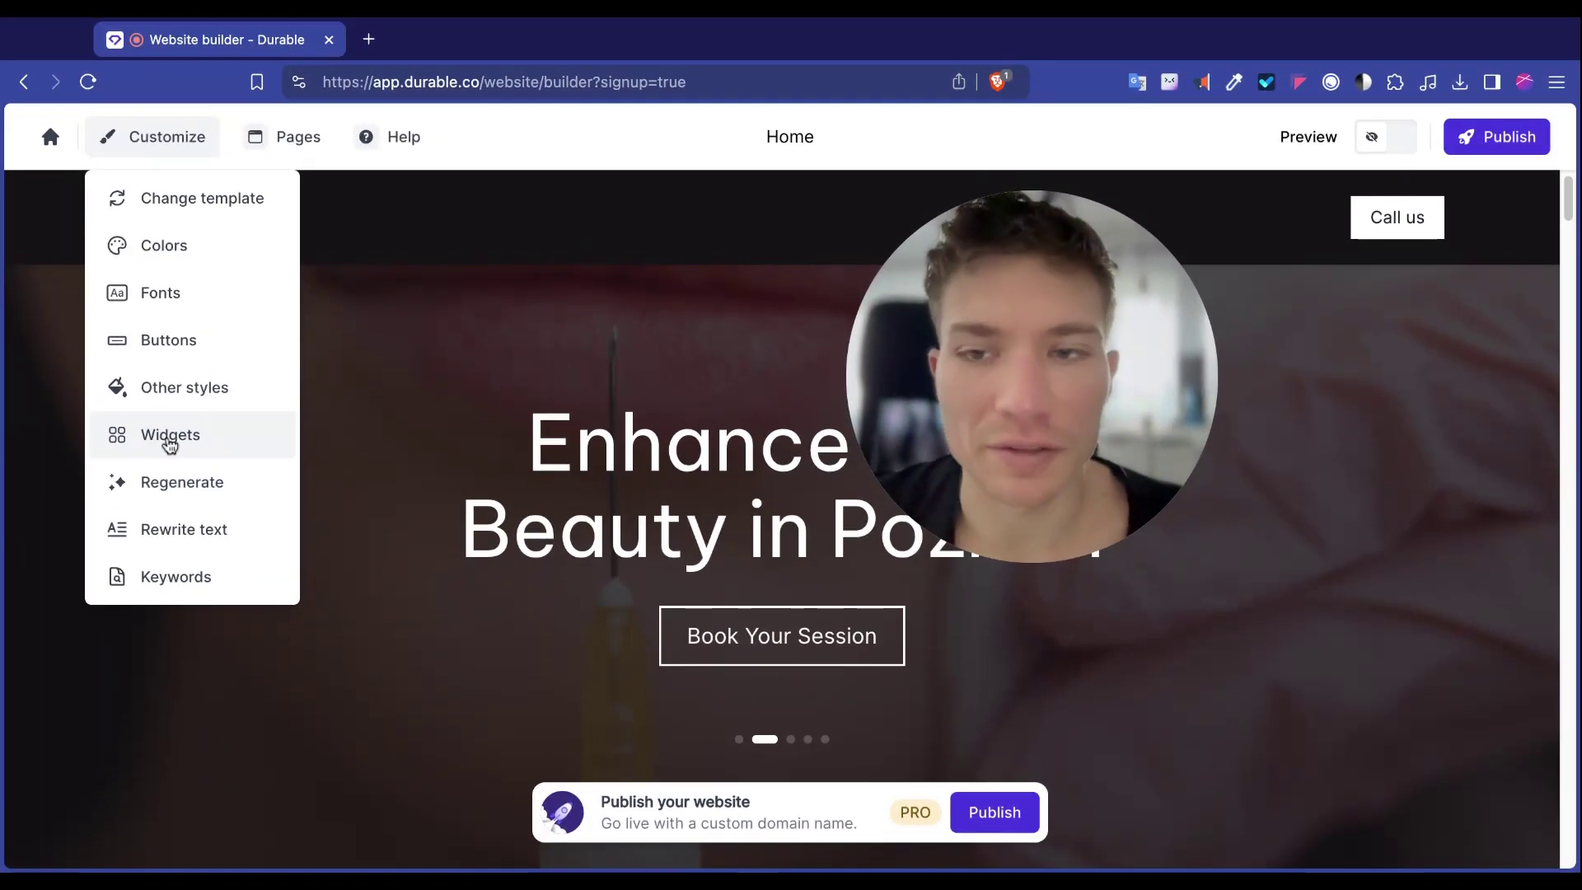
pyautogui.click(169, 437)
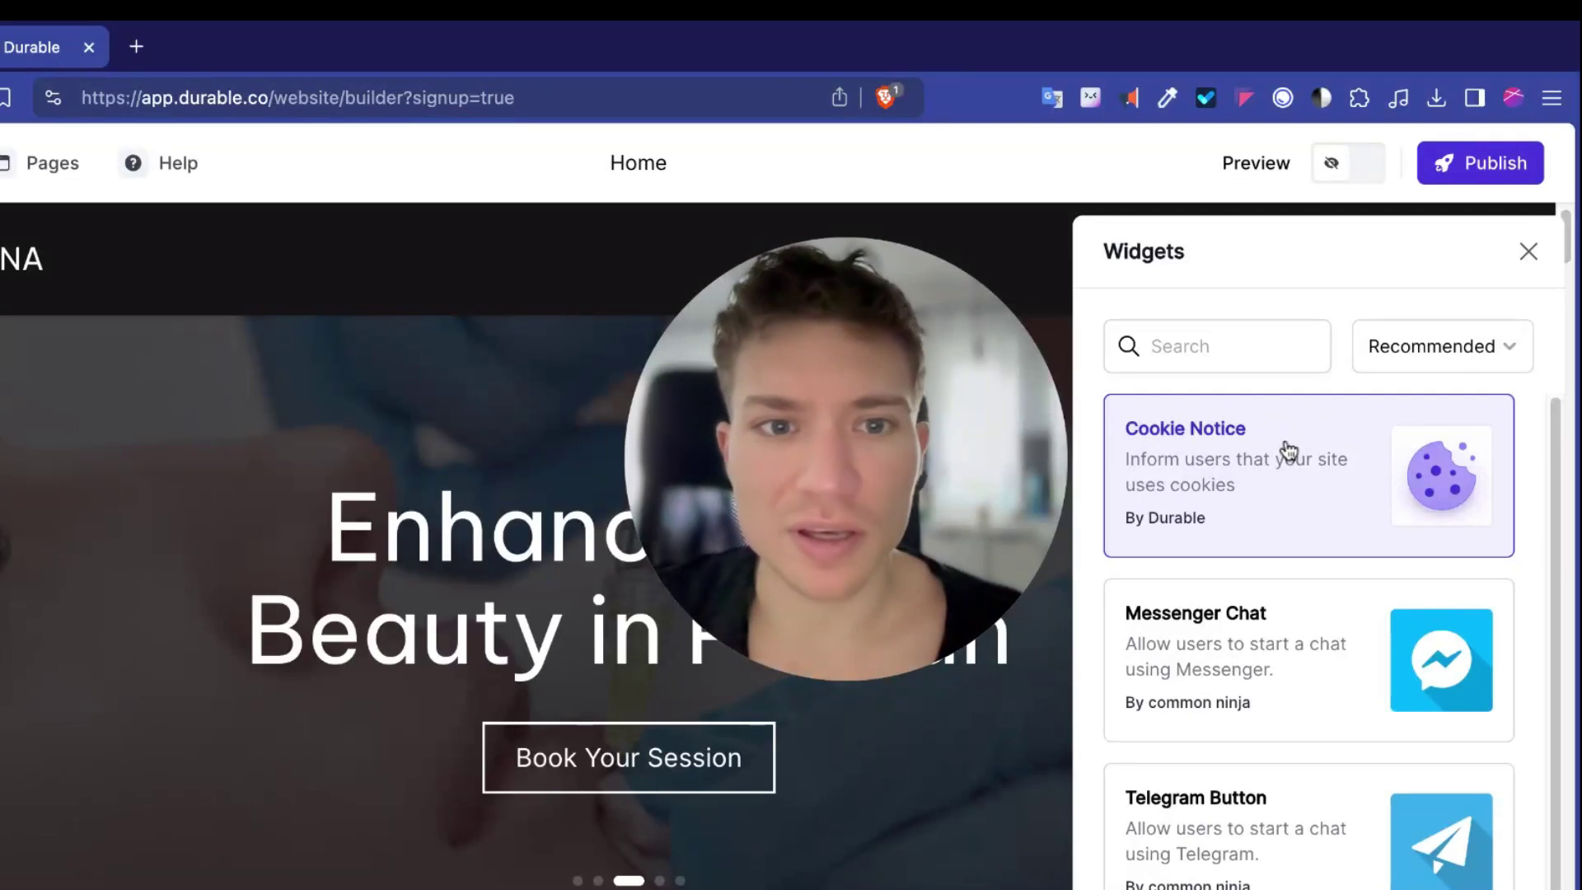
pyautogui.click(1277, 455)
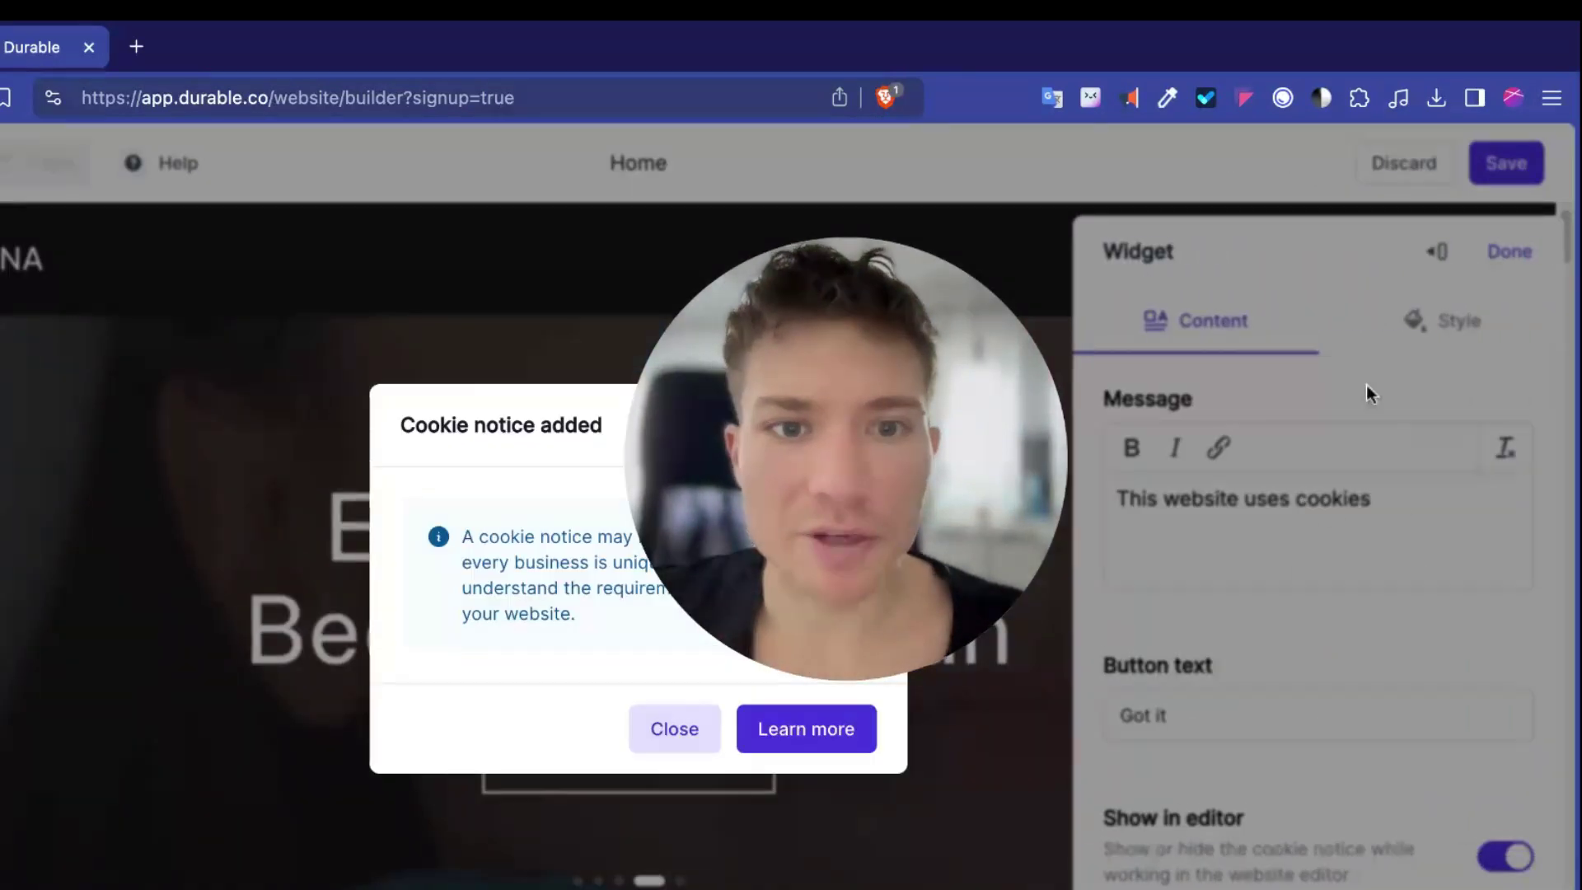
pyautogui.click(1371, 567)
pyautogui.tripleClick(1429, 506)
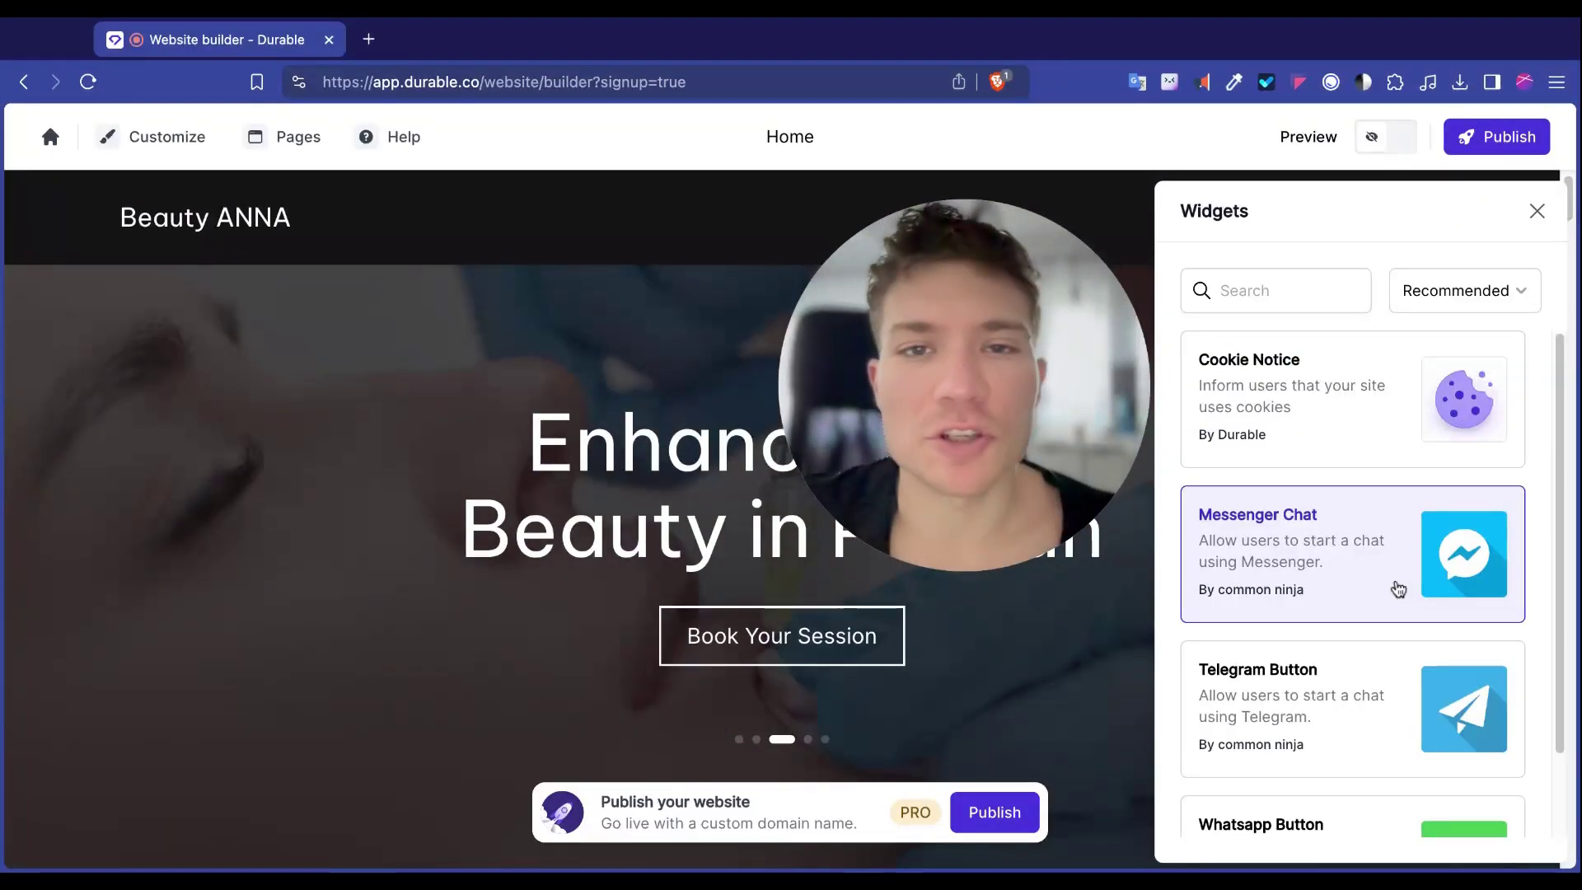
pyautogui.scroll(-2, 1375, 589)
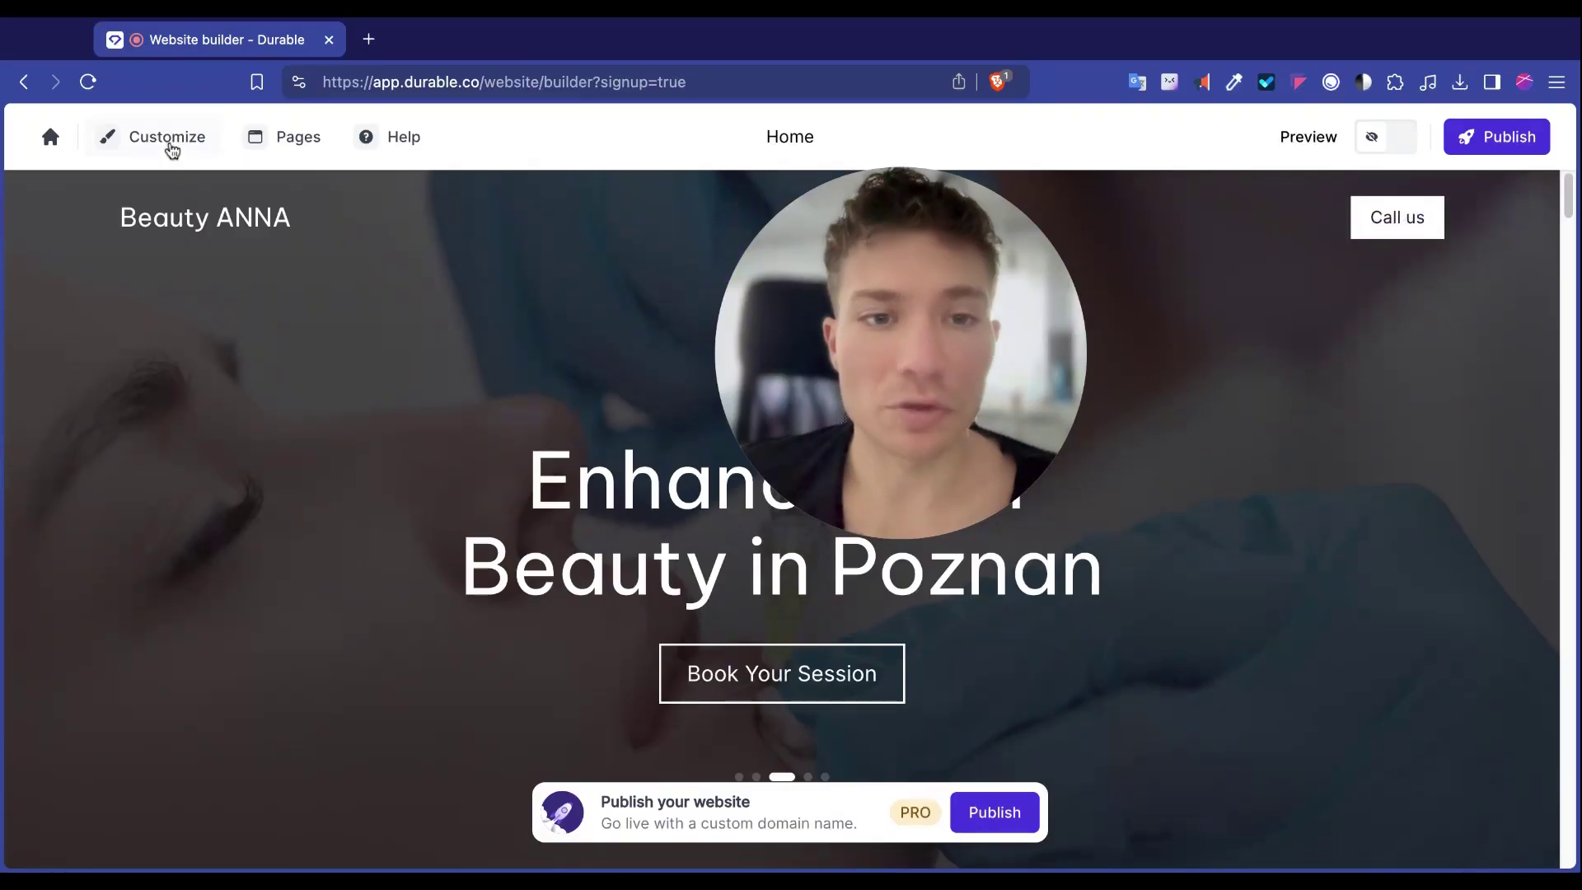
# Open the website's SEO keywords and review the suggested keyword "zabiegi na trądzik dorosłych poznań".
pyautogui.click(171, 144)
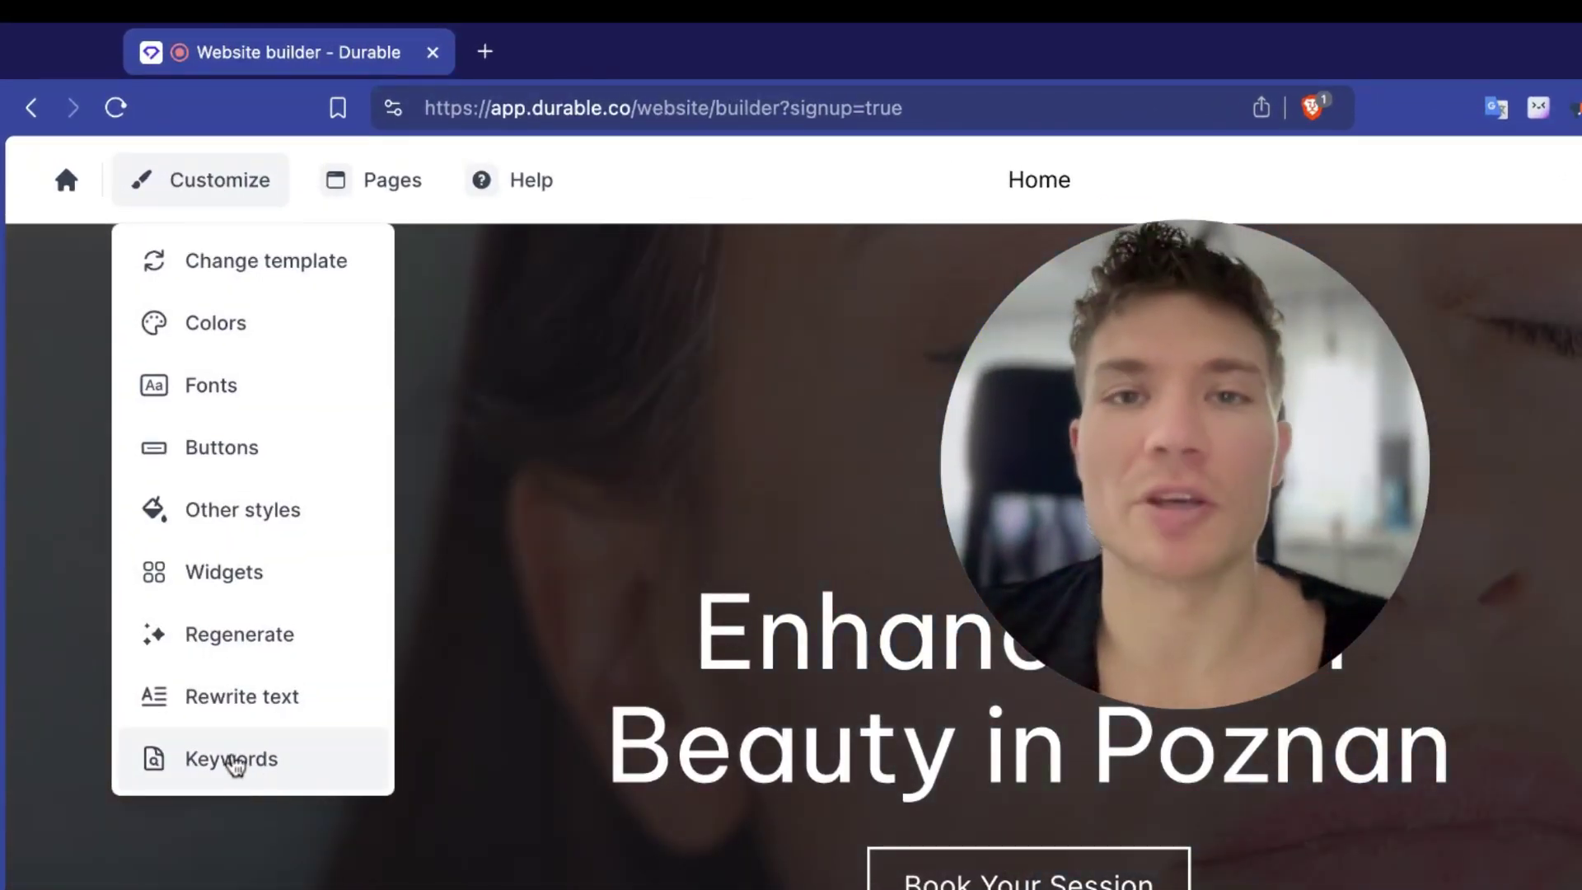
pyautogui.click(234, 759)
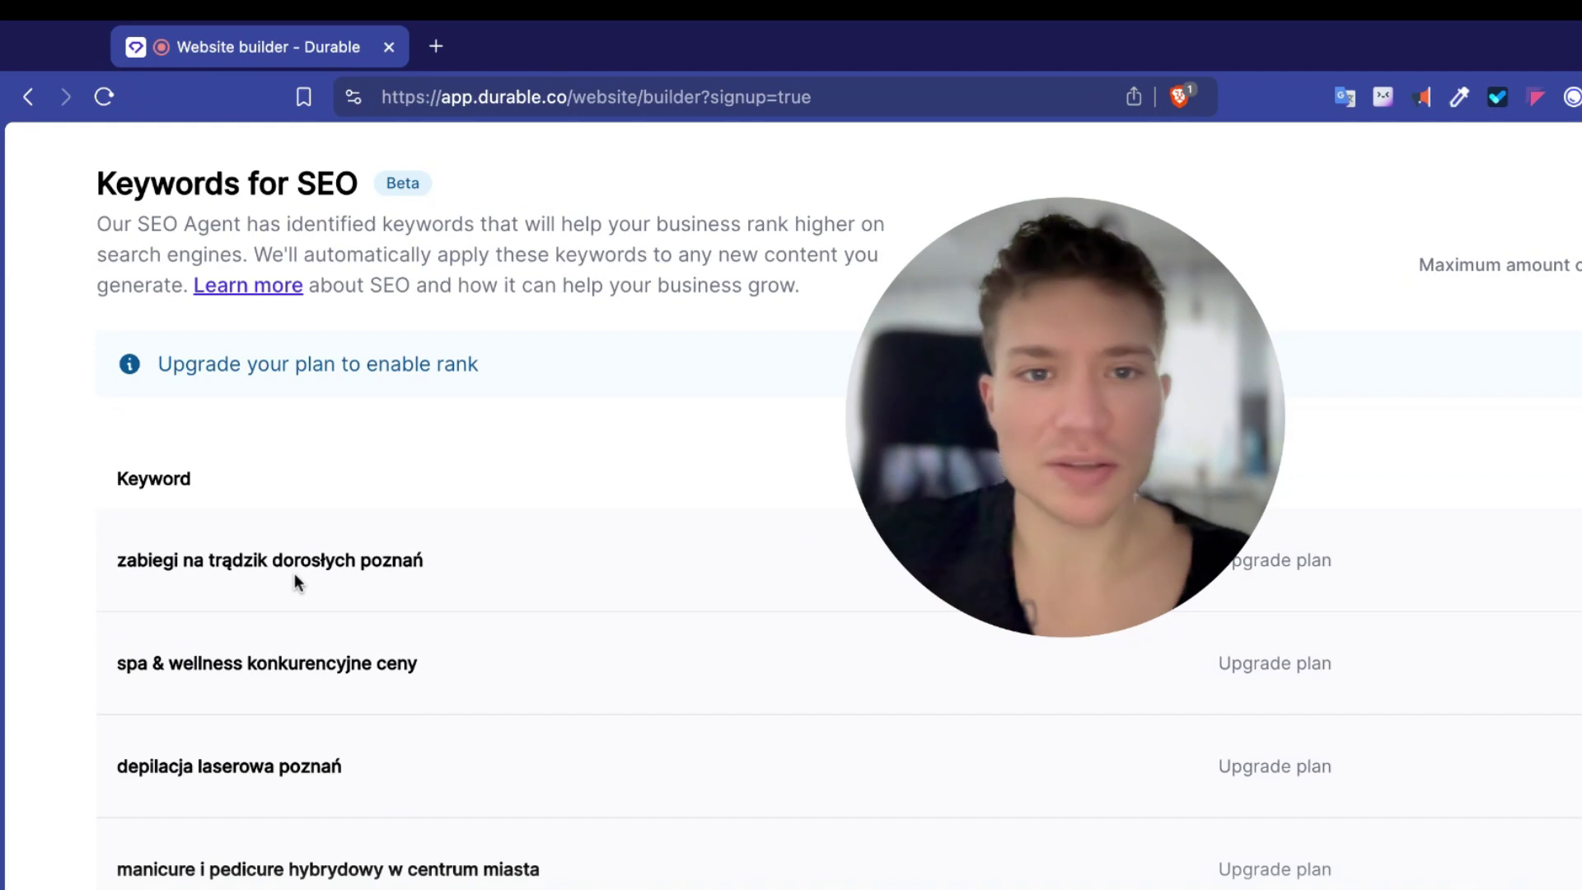
pyautogui.moveTo(127, 560); pyautogui.dragTo(416, 556)
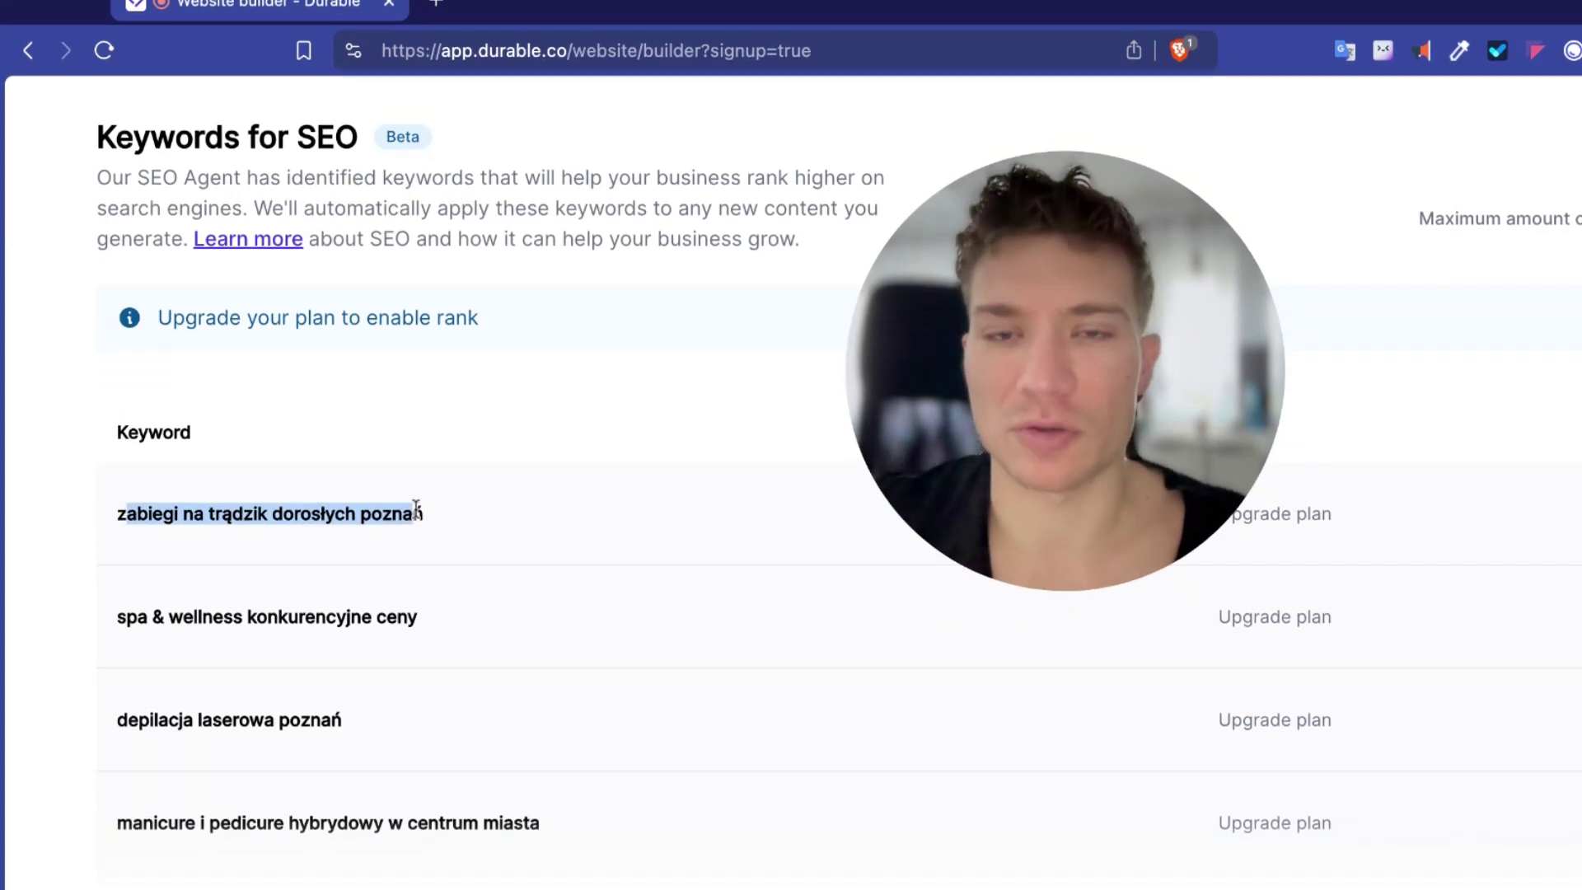
pyautogui.click(667, 392)
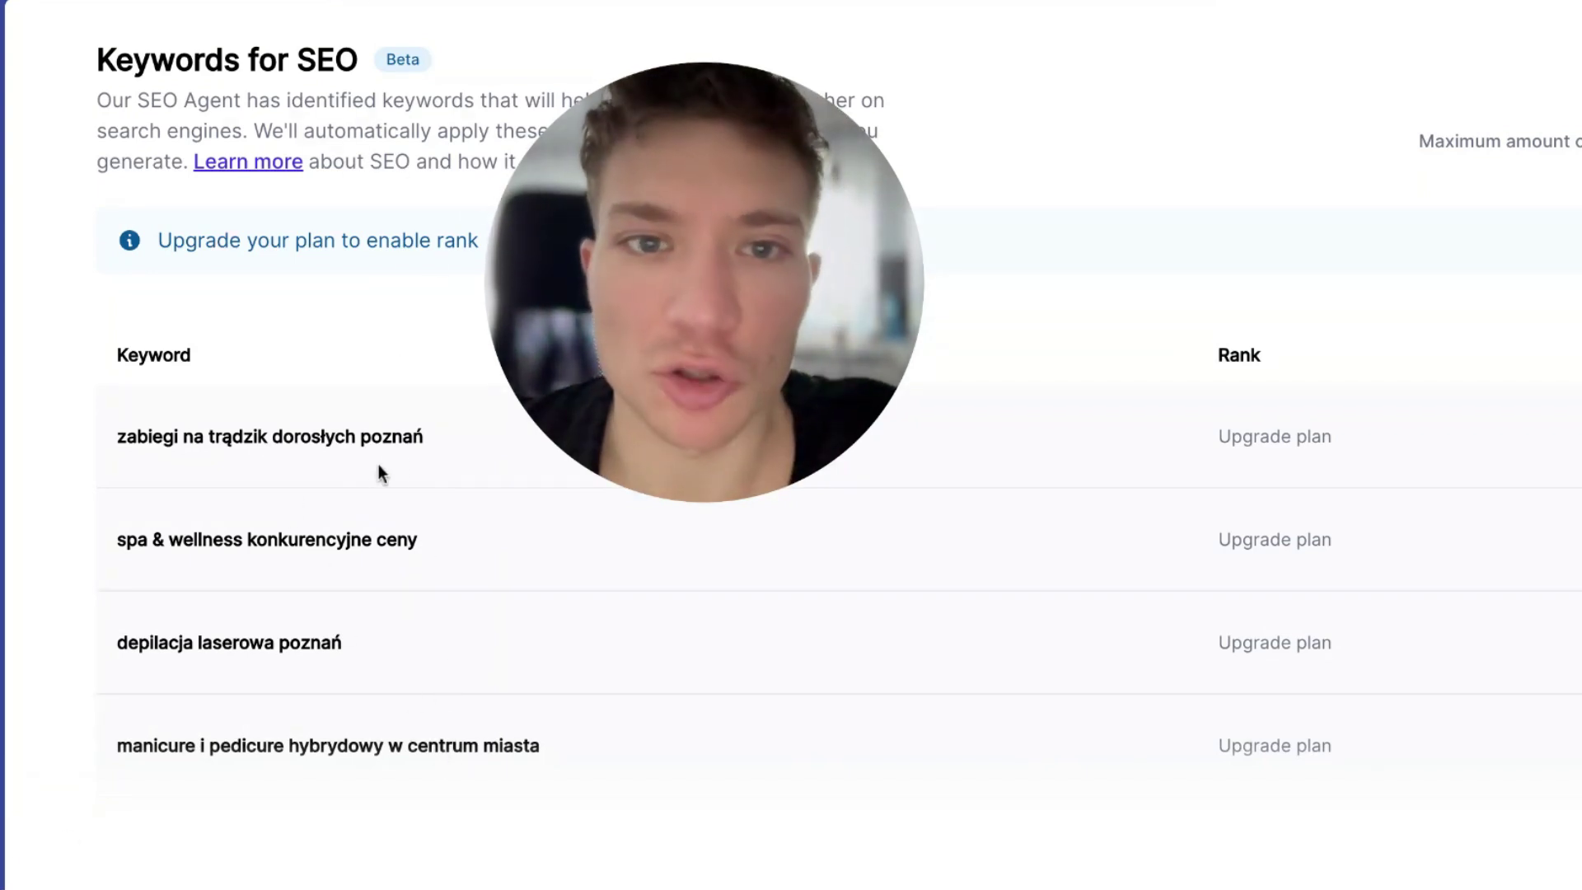
pyautogui.moveTo(412, 435); pyautogui.dragTo(367, 433)
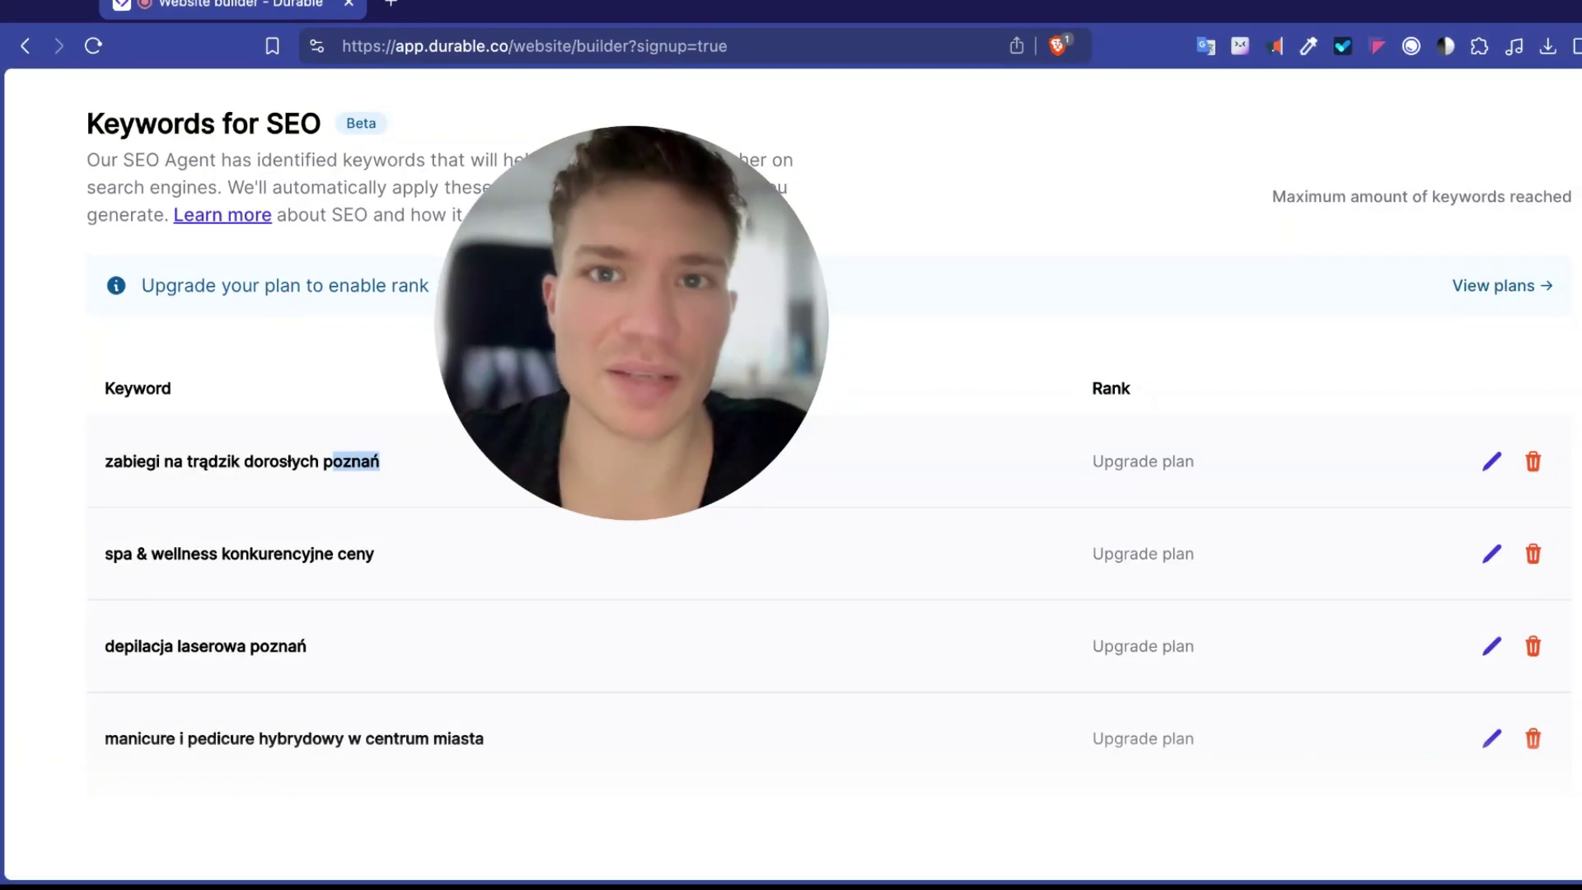
# Delete the SEO keyword "spa & wellness konkurencyjne ceny" from the keyword list.
pyautogui.moveTo(178, 555); pyautogui.dragTo(130, 560)
pyautogui.hotkey('shift', 'End')
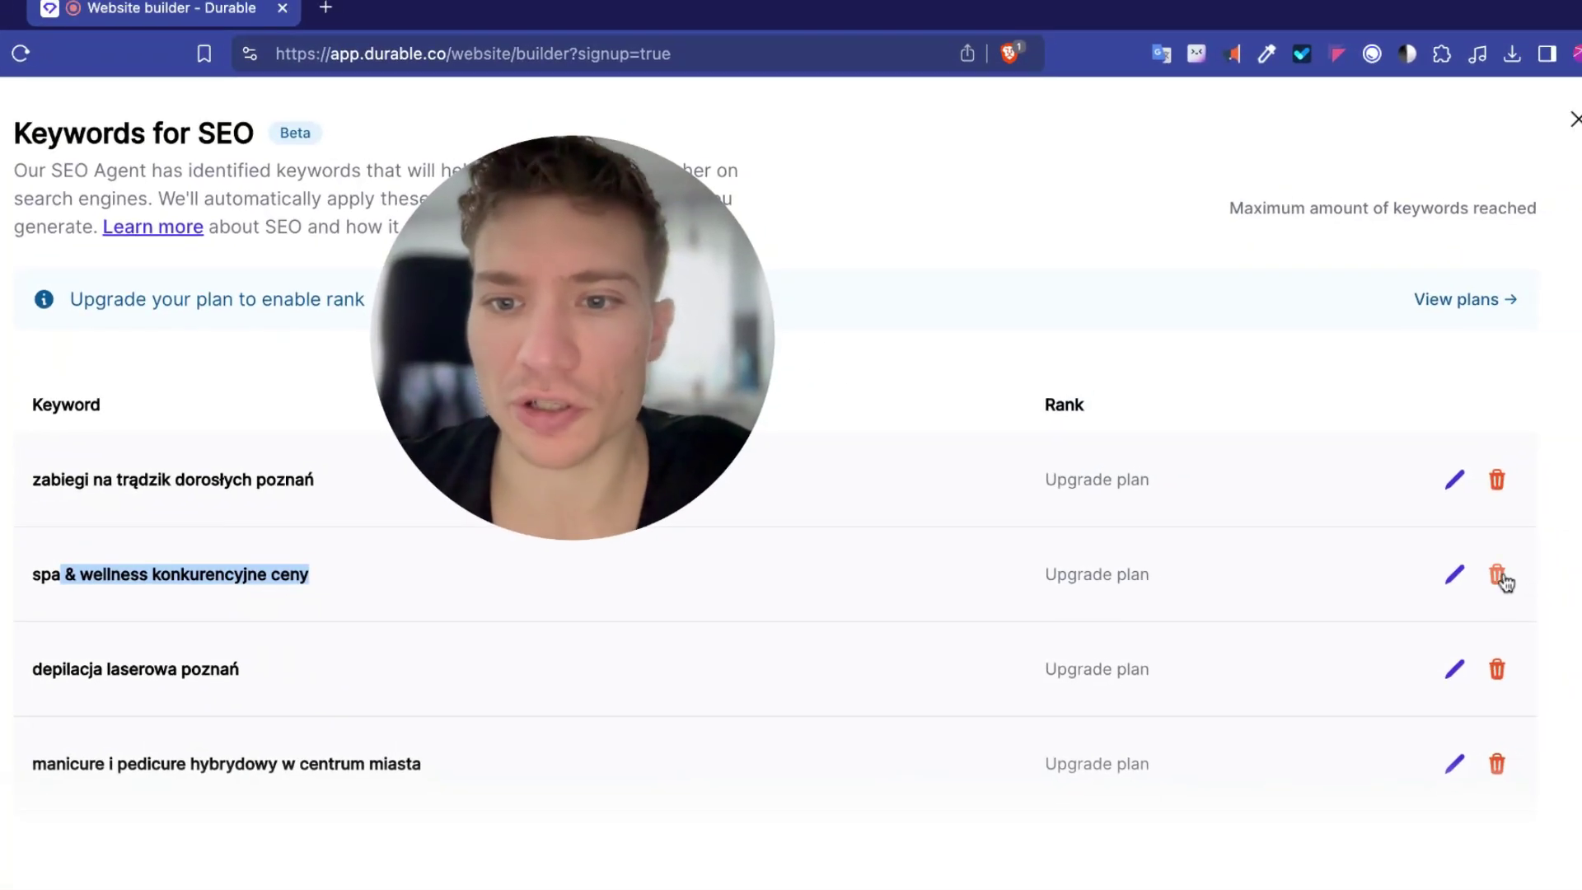
pyautogui.click(1497, 575)
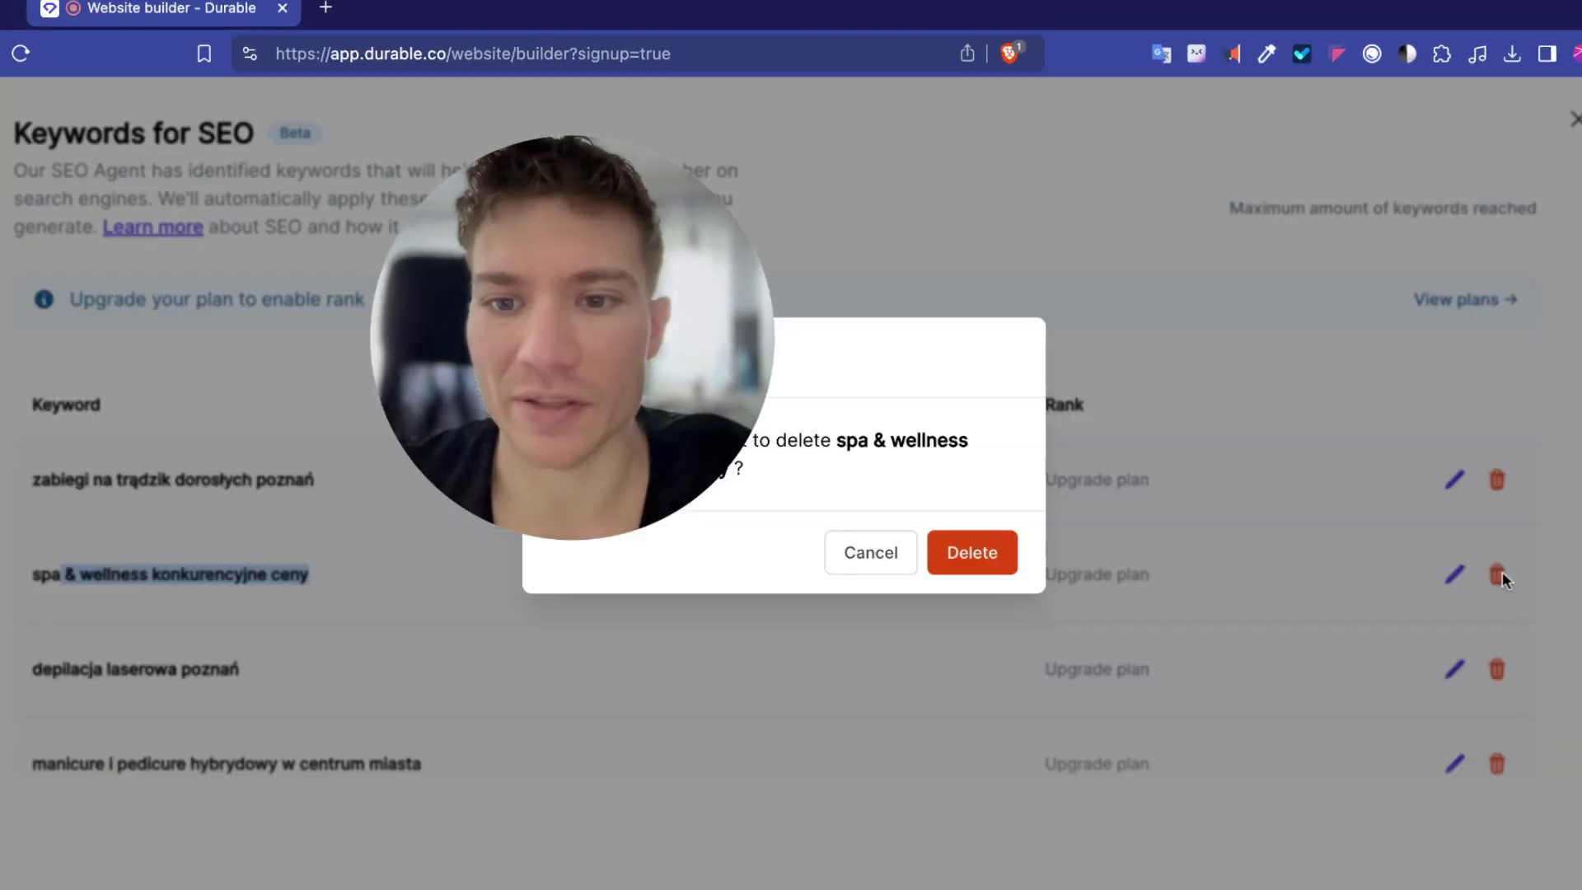
pyautogui.click(1008, 564)
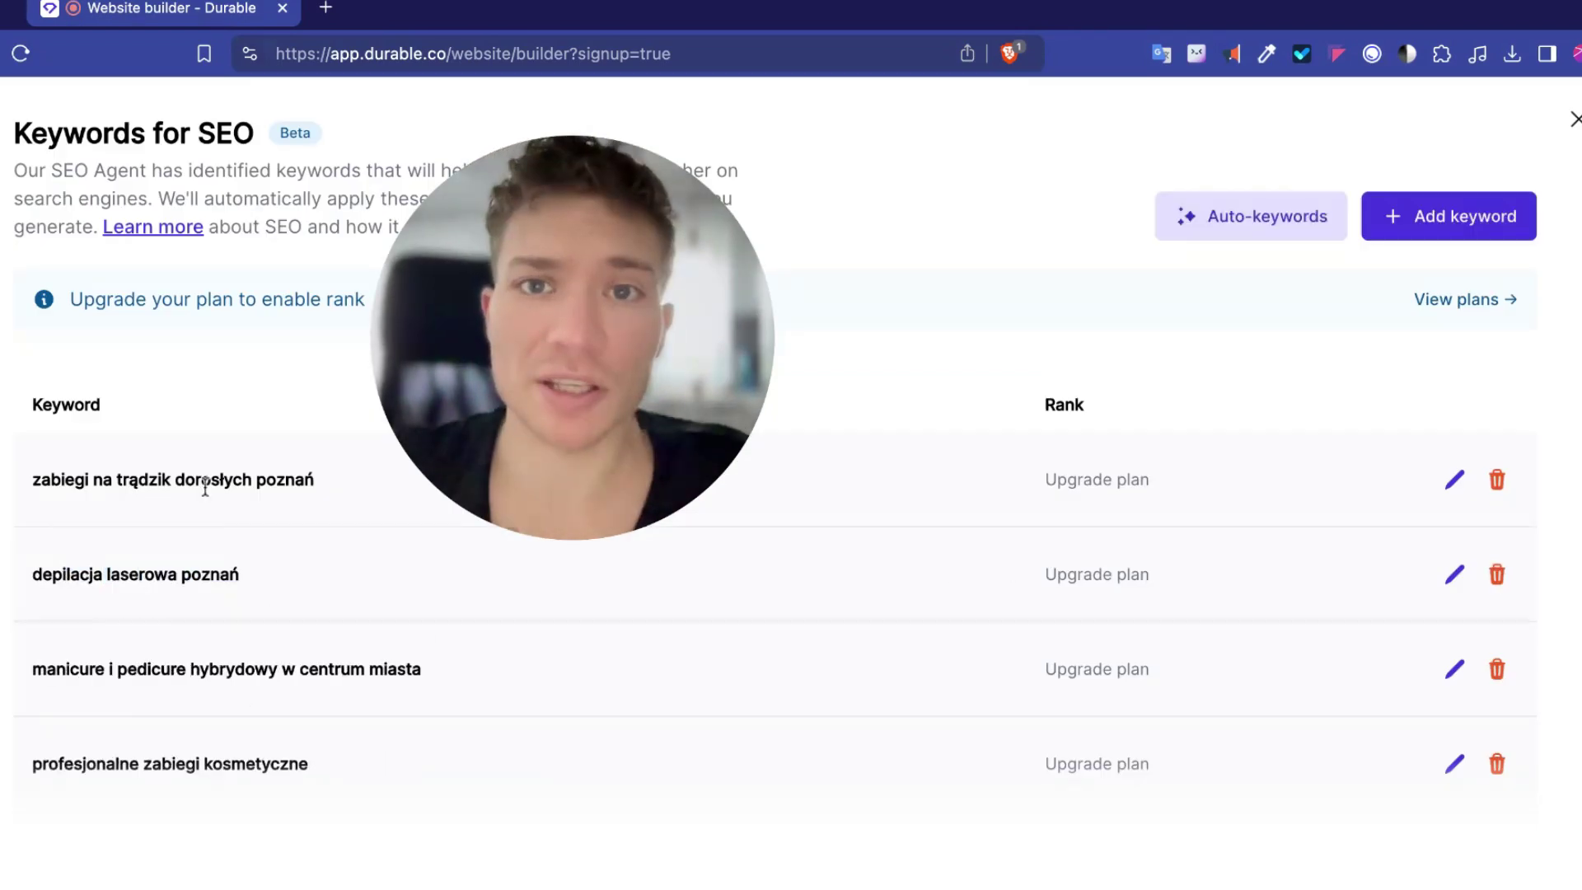
# Delete the SEO keyword "zabiegi na trądzik dorosłych poznań" from the keyword list.
pyautogui.moveTo(166, 485); pyautogui.dragTo(314, 480)
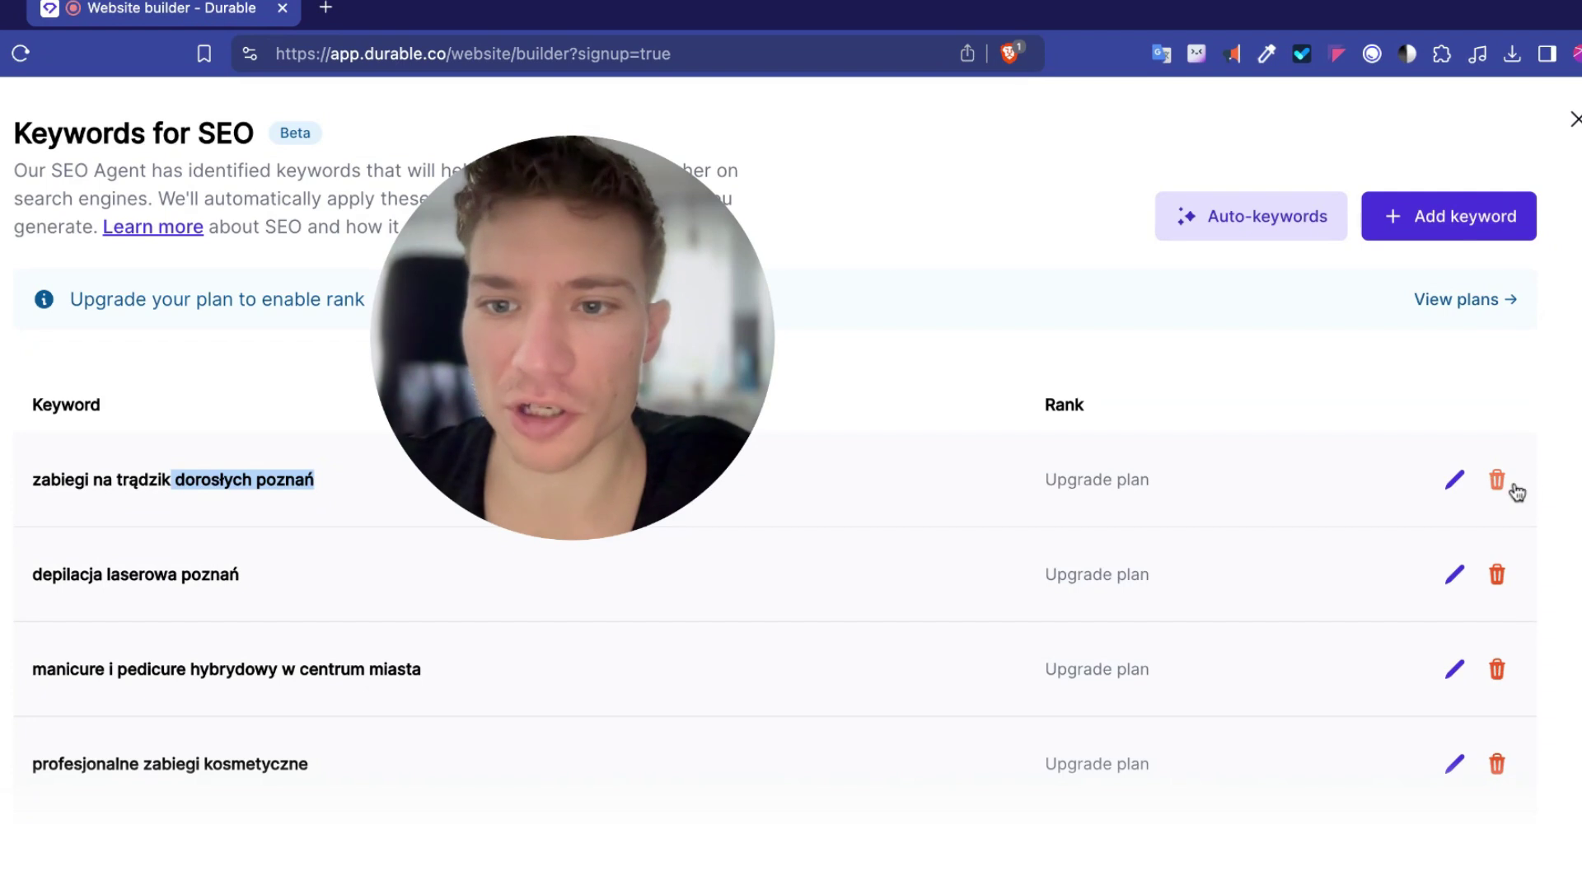
pyautogui.click(1497, 481)
pyautogui.click(999, 567)
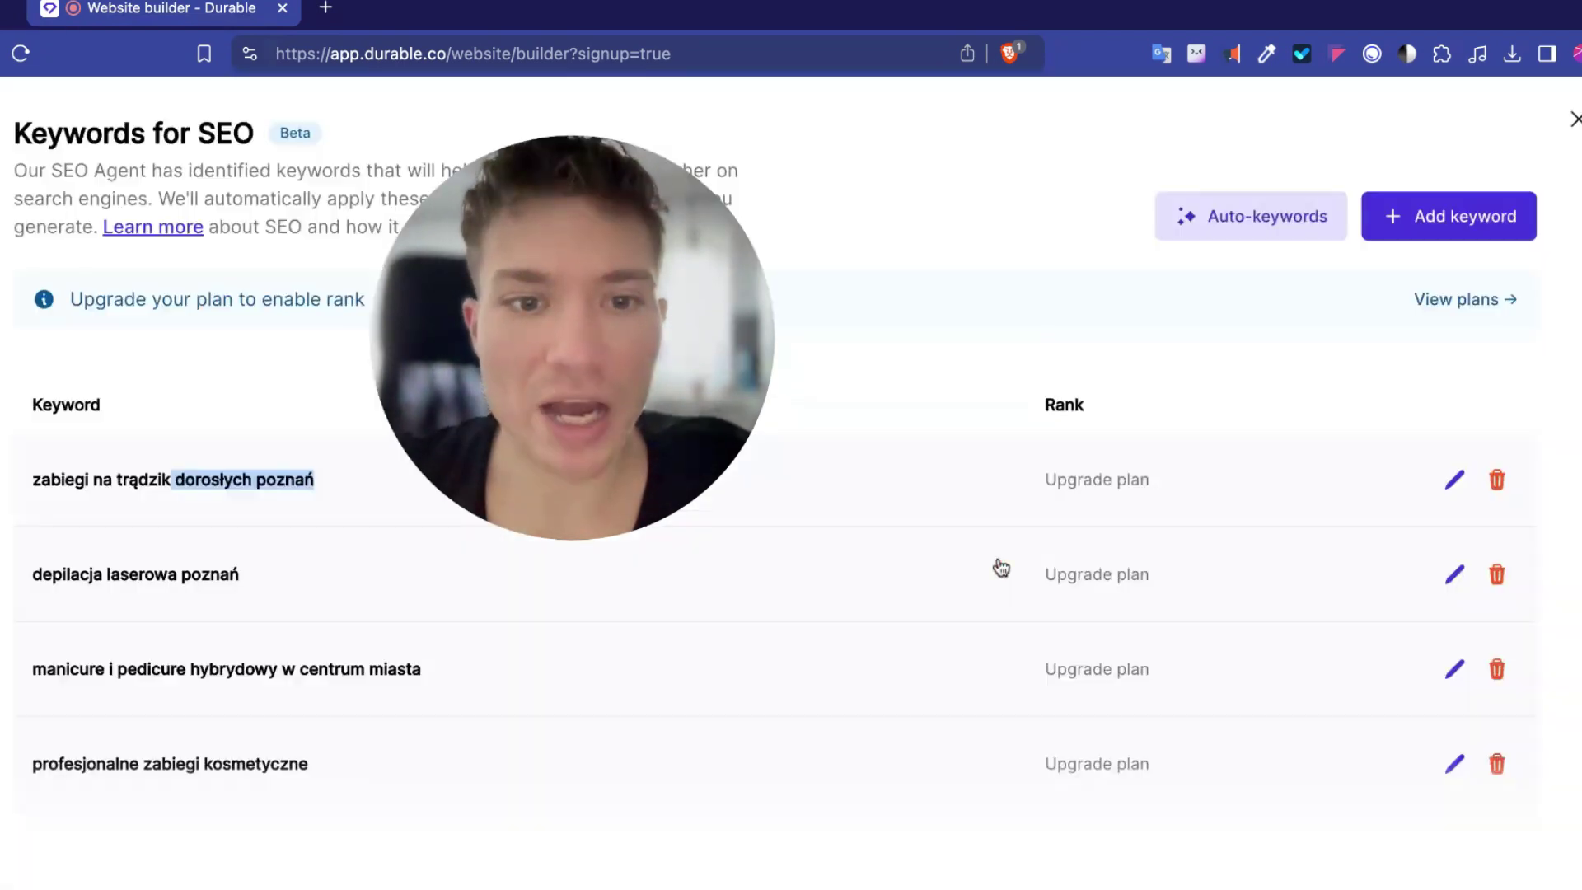
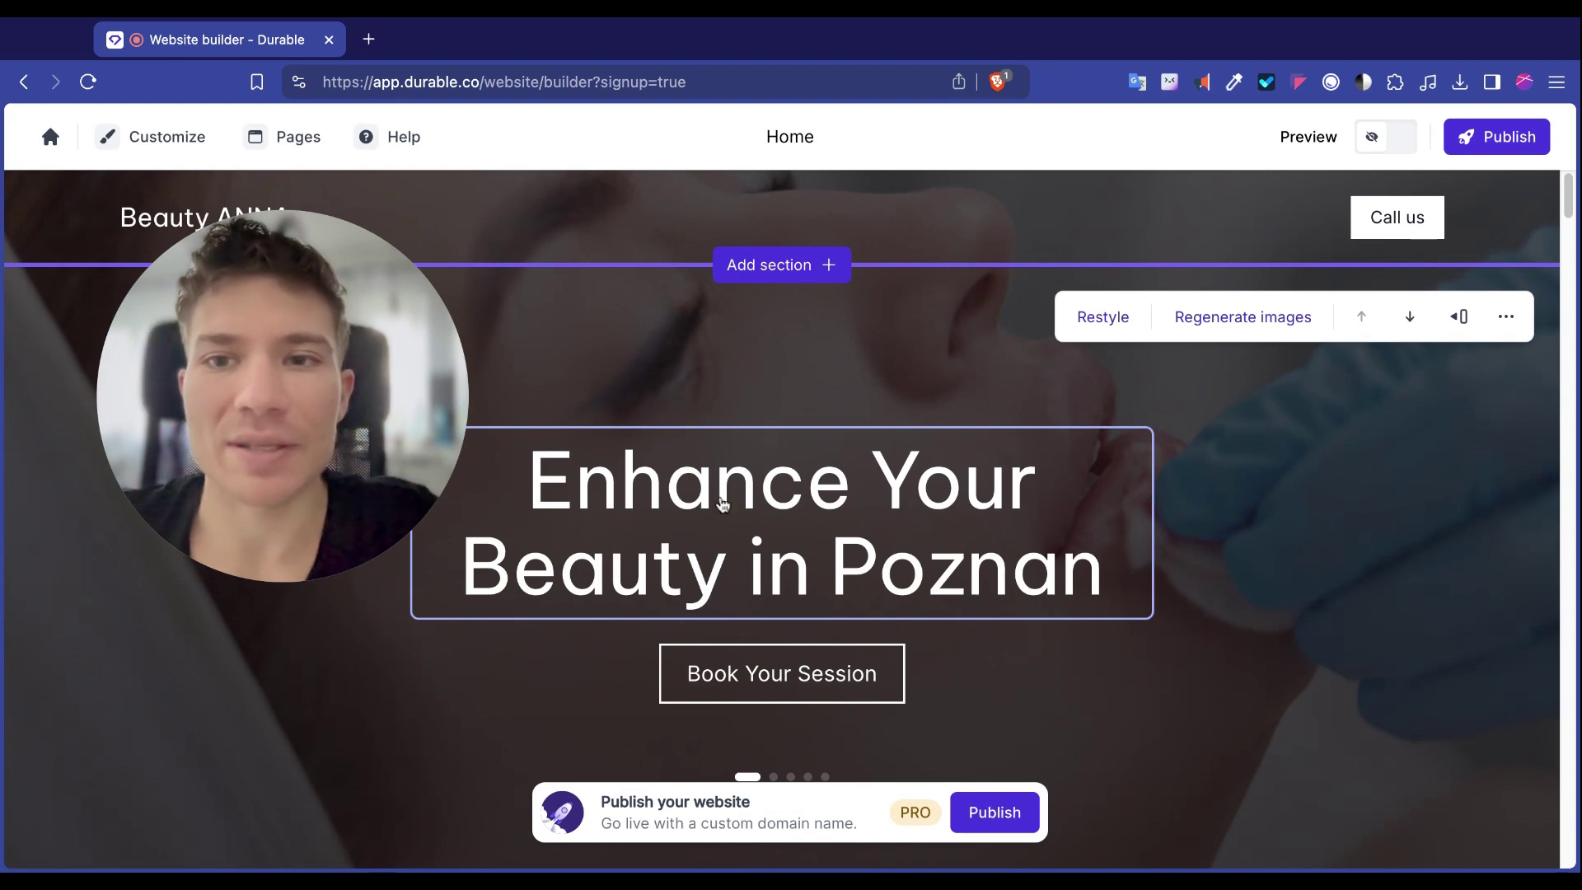
# Replace the home page banner headline with "Test".
pyautogui.click(813, 487)
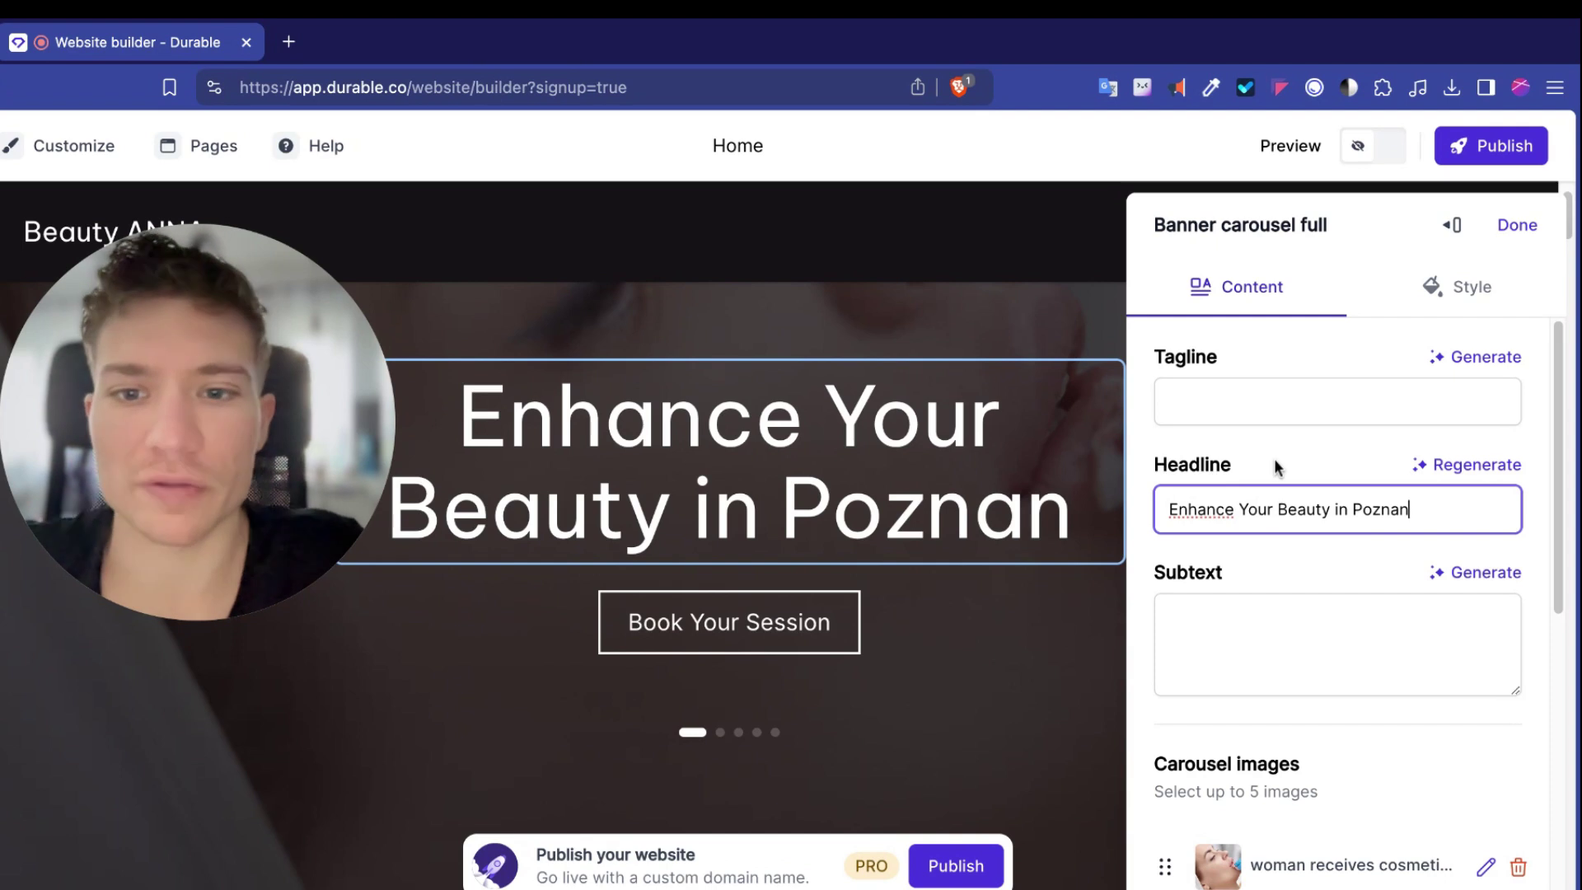
pyautogui.tripleClick(1447, 509)
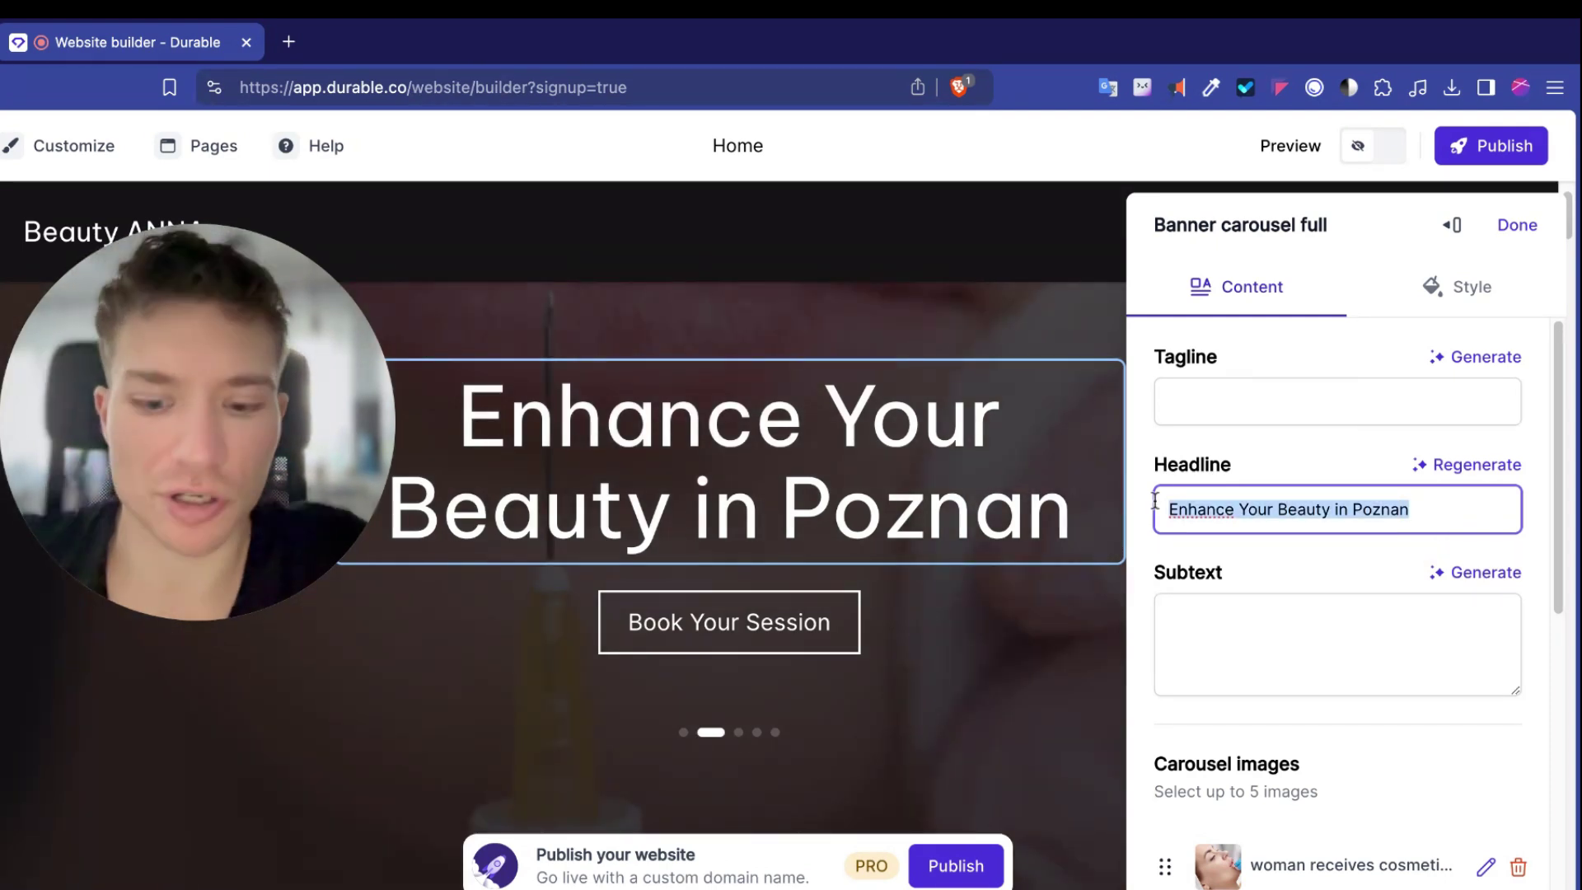
pyautogui.write('Test')
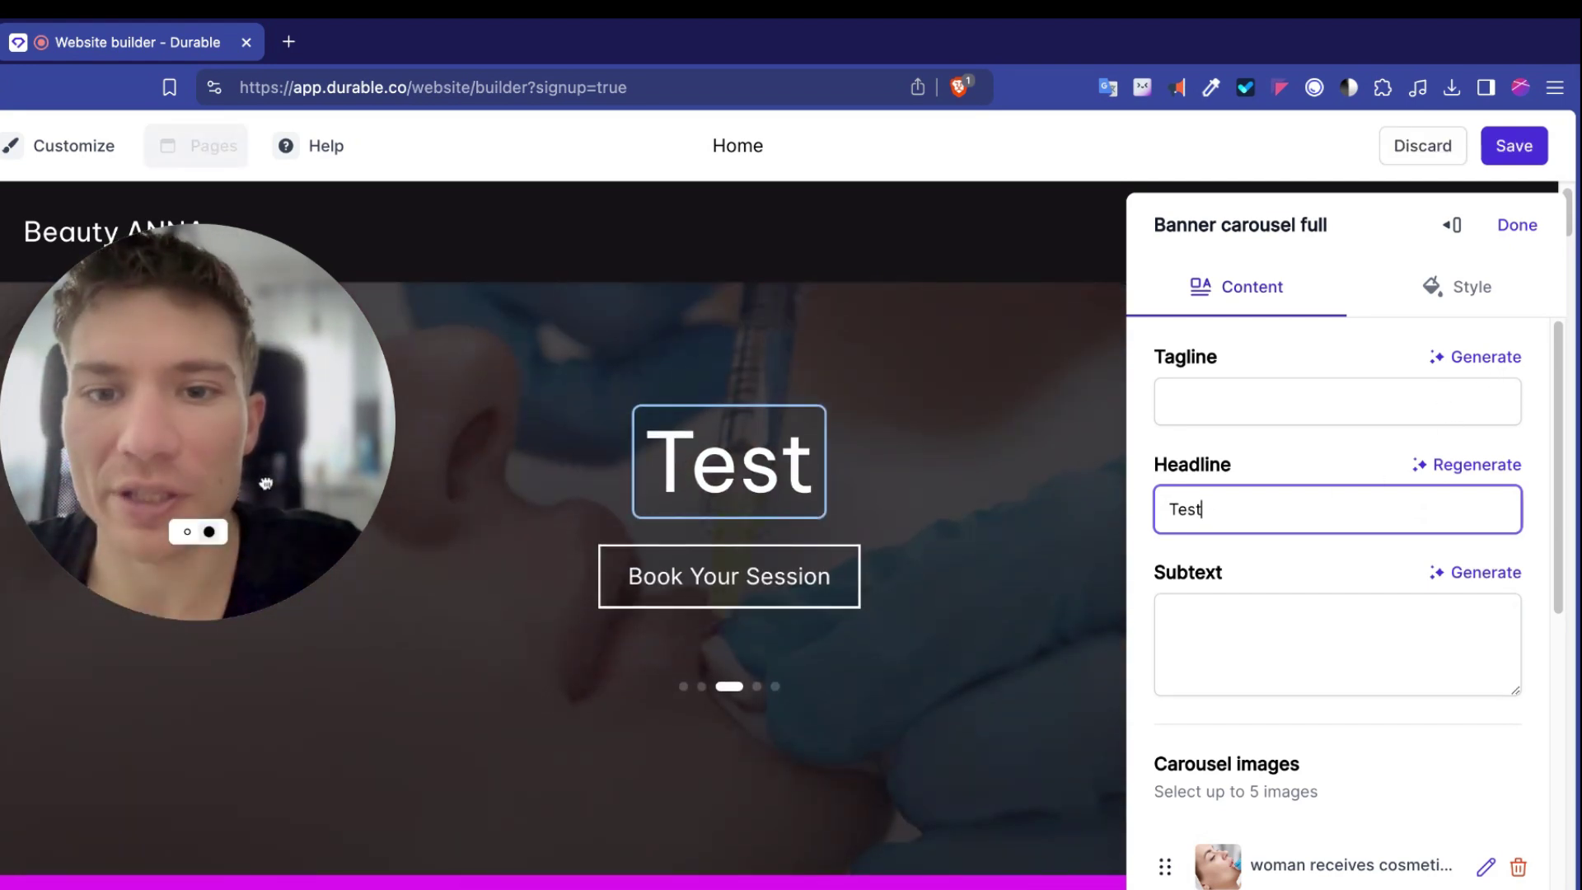
pyautogui.moveTo(201, 527); pyautogui.dragTo(466, 557)
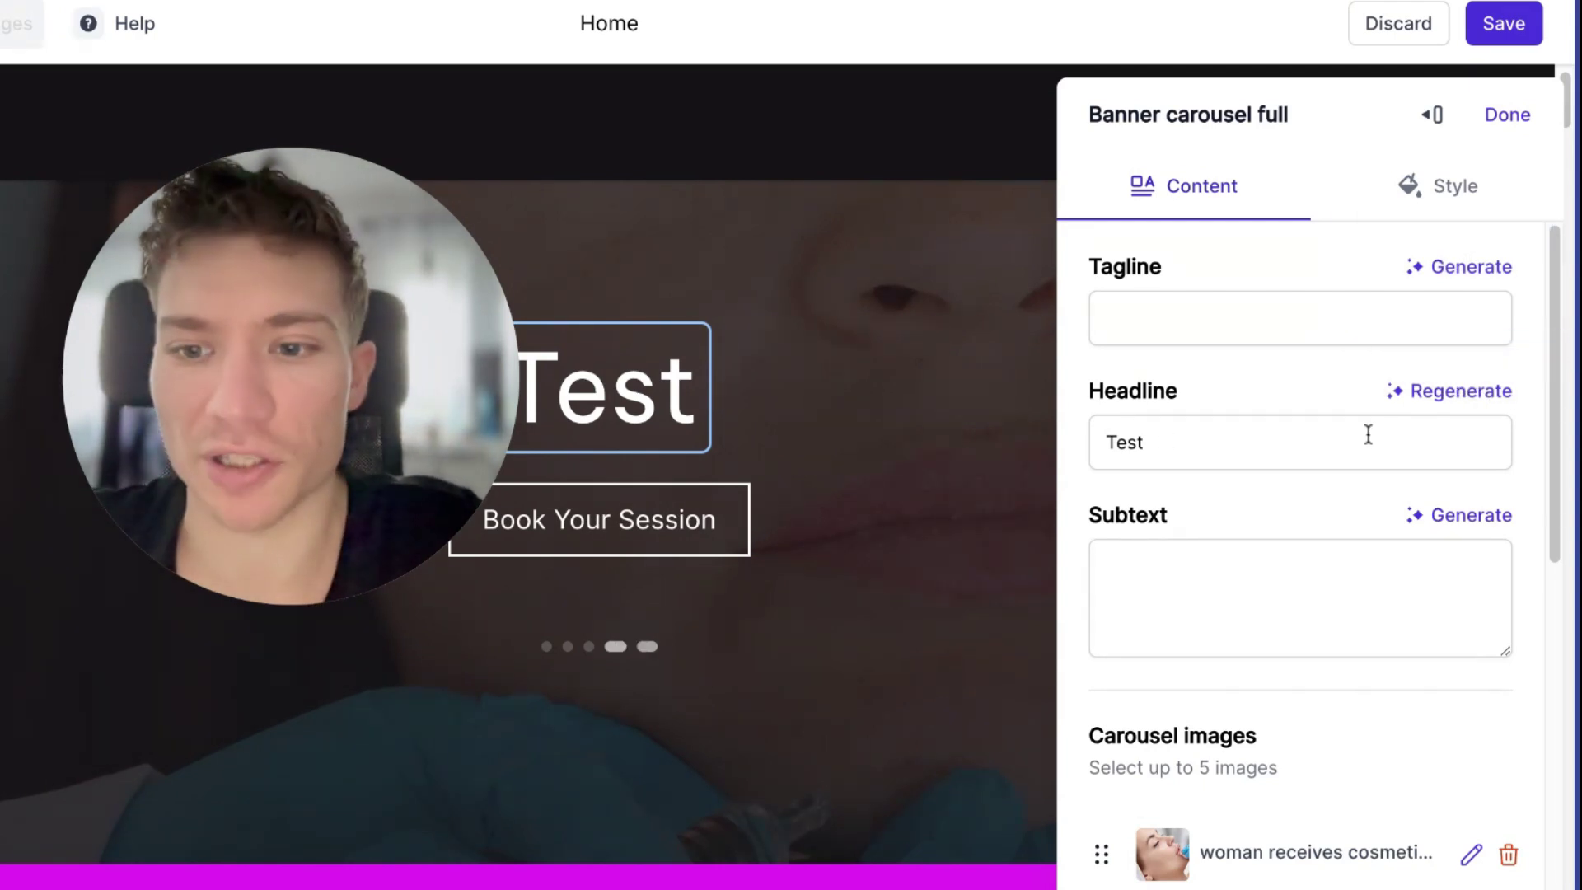
# Look through the writing styles for the banner headline, keep Professional, and have the AI optimize the headline for SEO.
pyautogui.click(1460, 399)
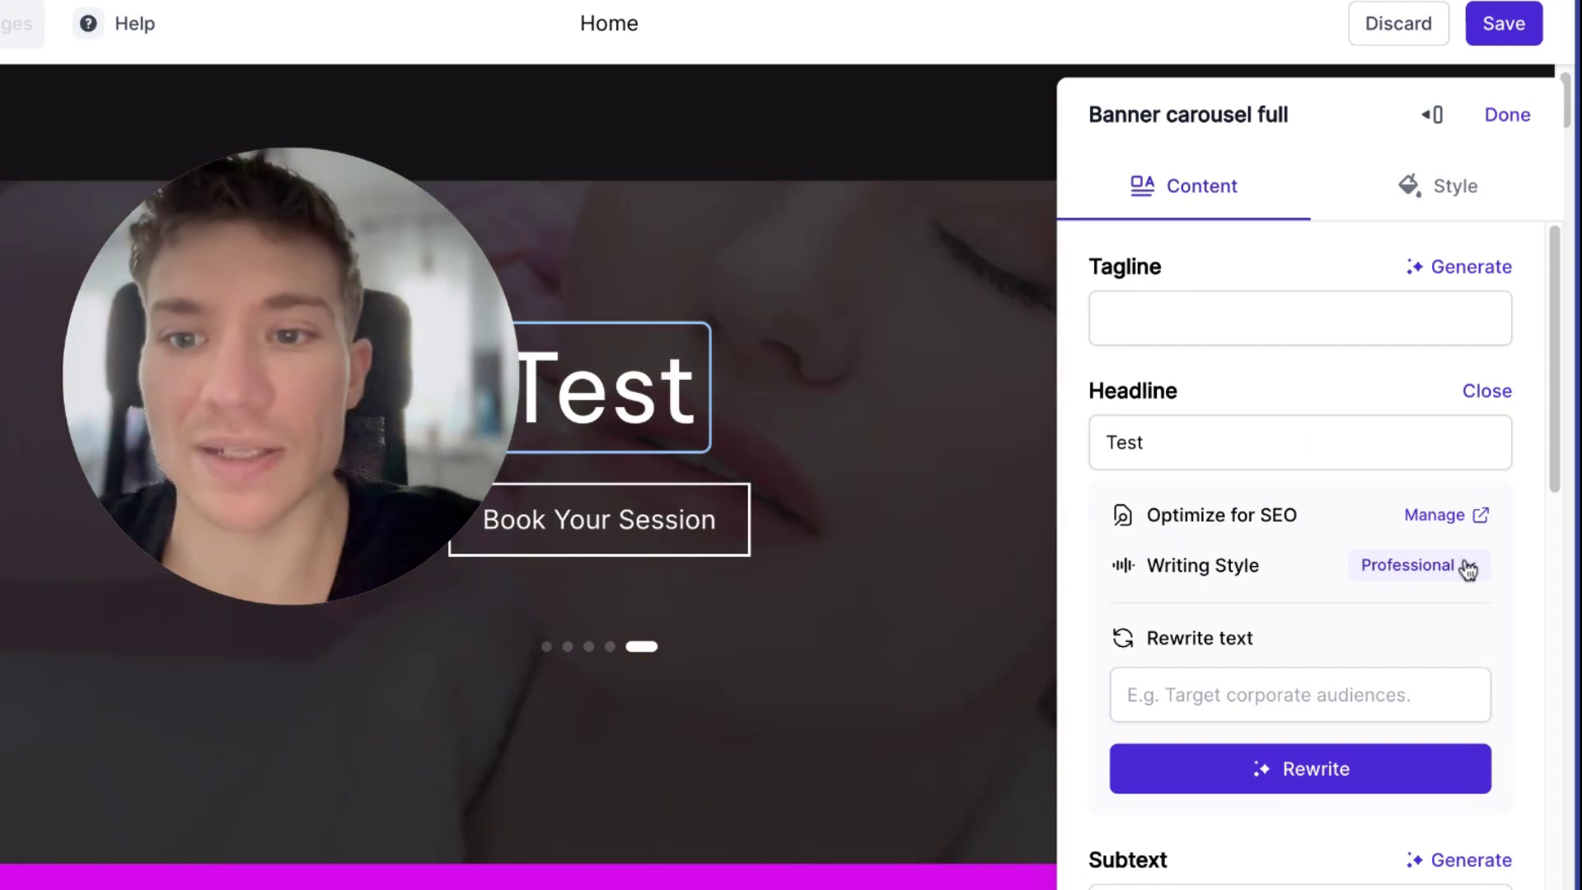
pyautogui.click(1472, 568)
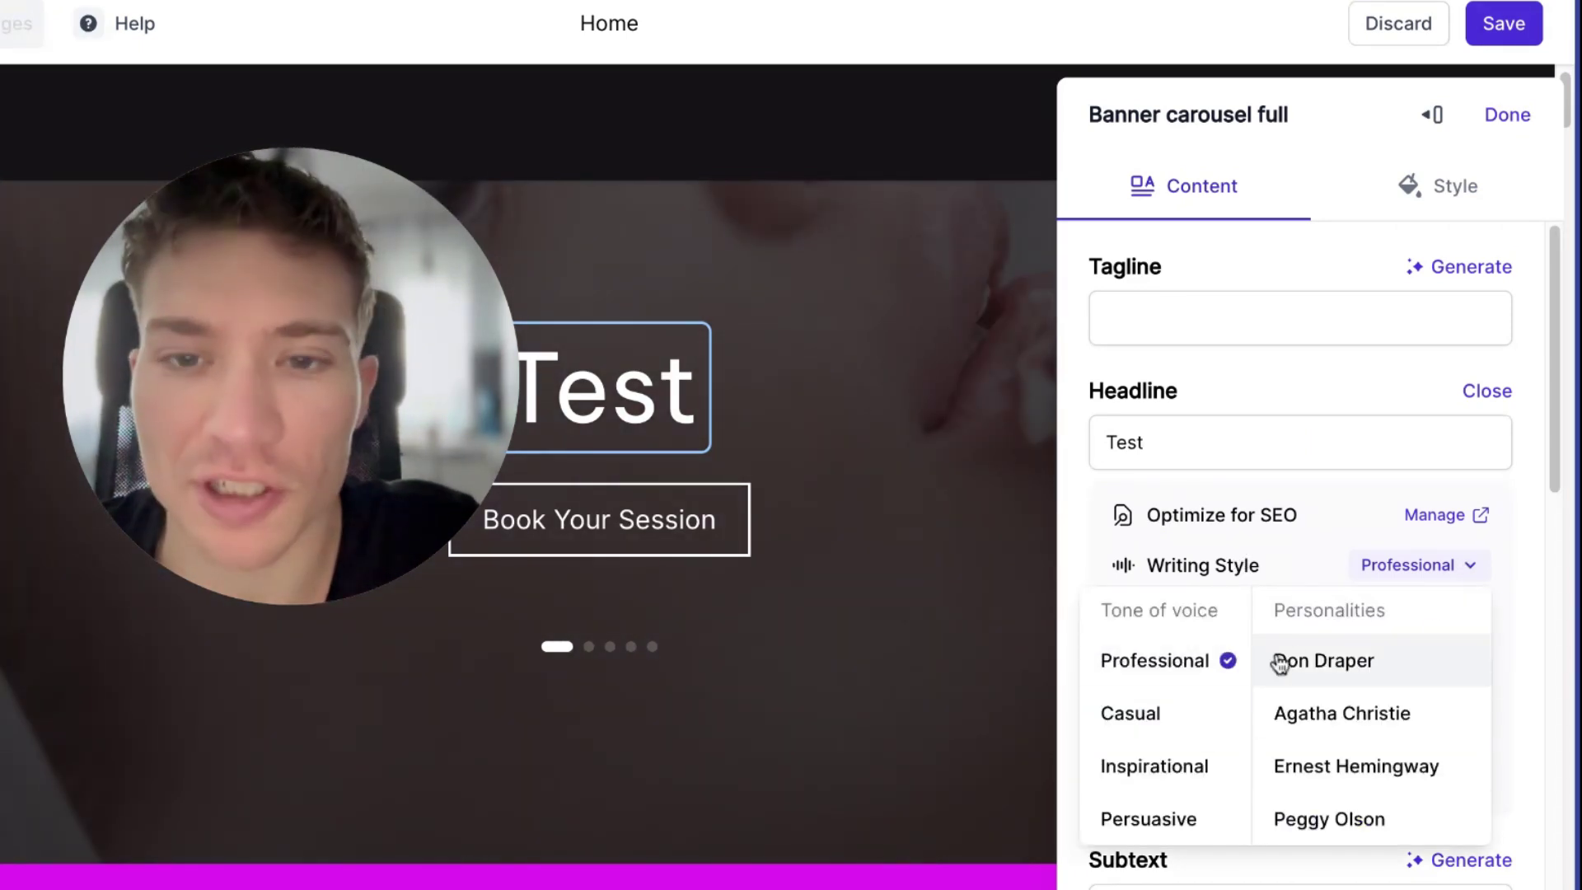
pyautogui.click(1479, 574)
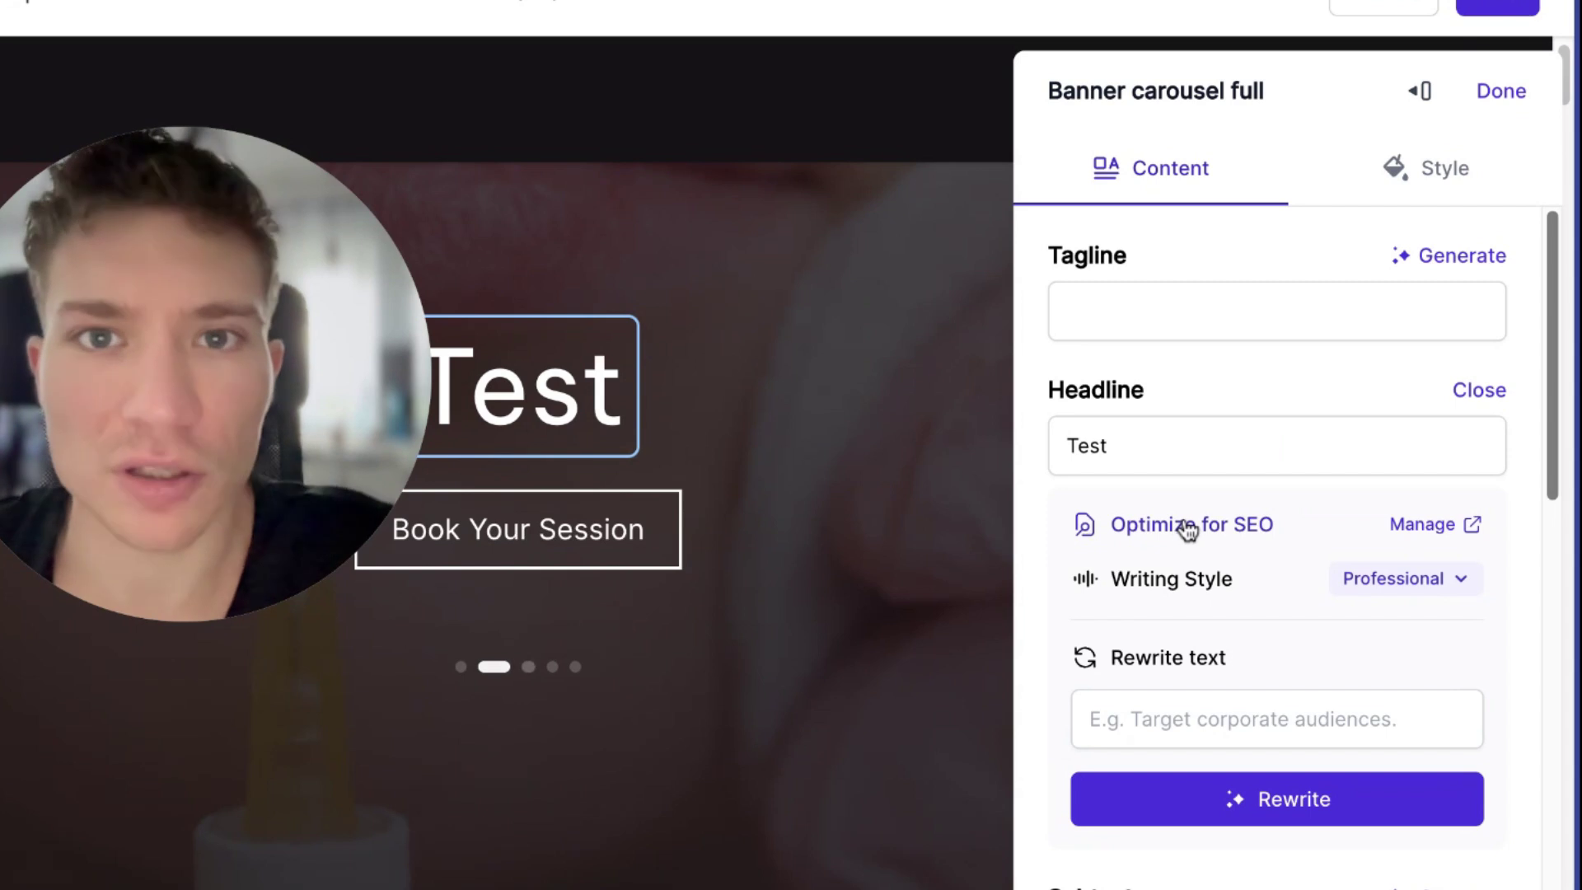
pyautogui.click(1186, 527)
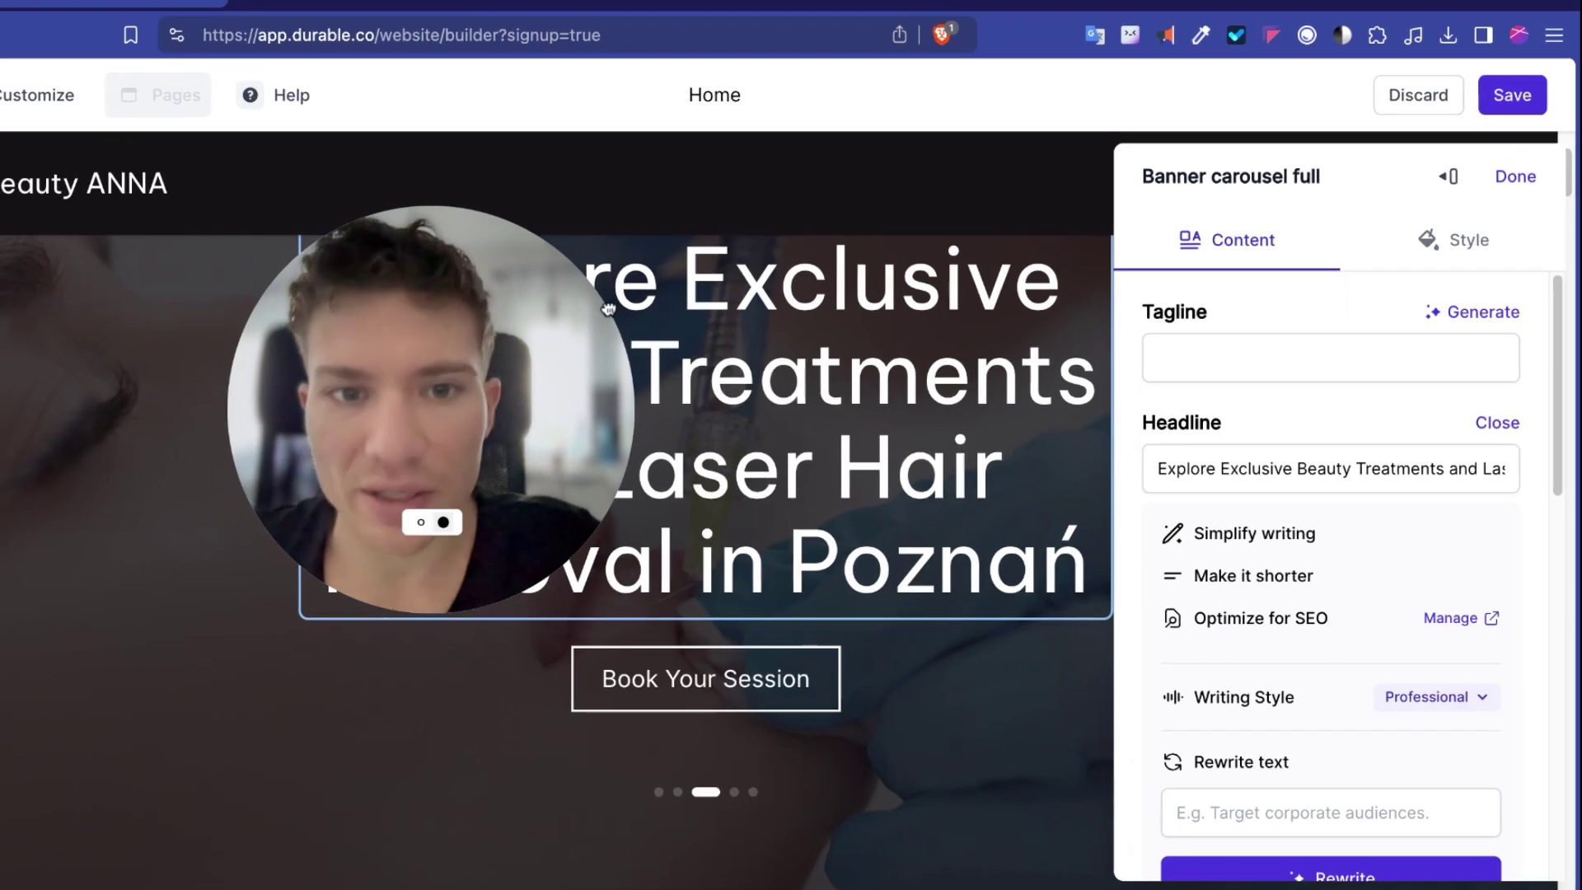
pyautogui.moveTo(620, 398); pyautogui.dragTo(351, 437)
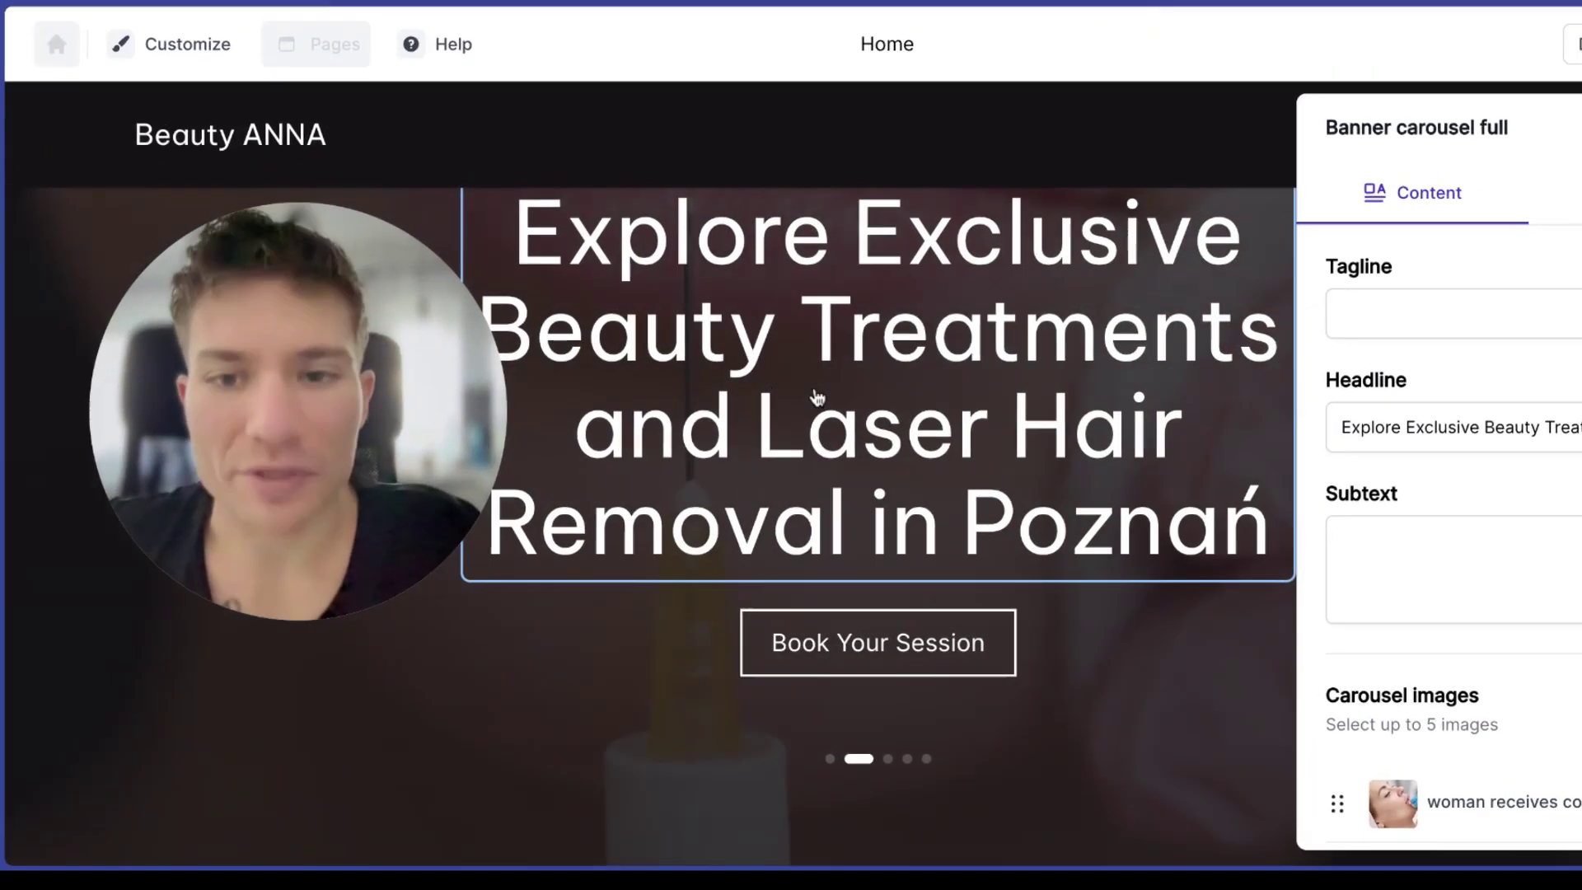
# Copy the banner headline and translate it from English to Polish in Google Translate.
pyautogui.tripleClick(1502, 444)
pyautogui.hotkey('ctrl', 'c')
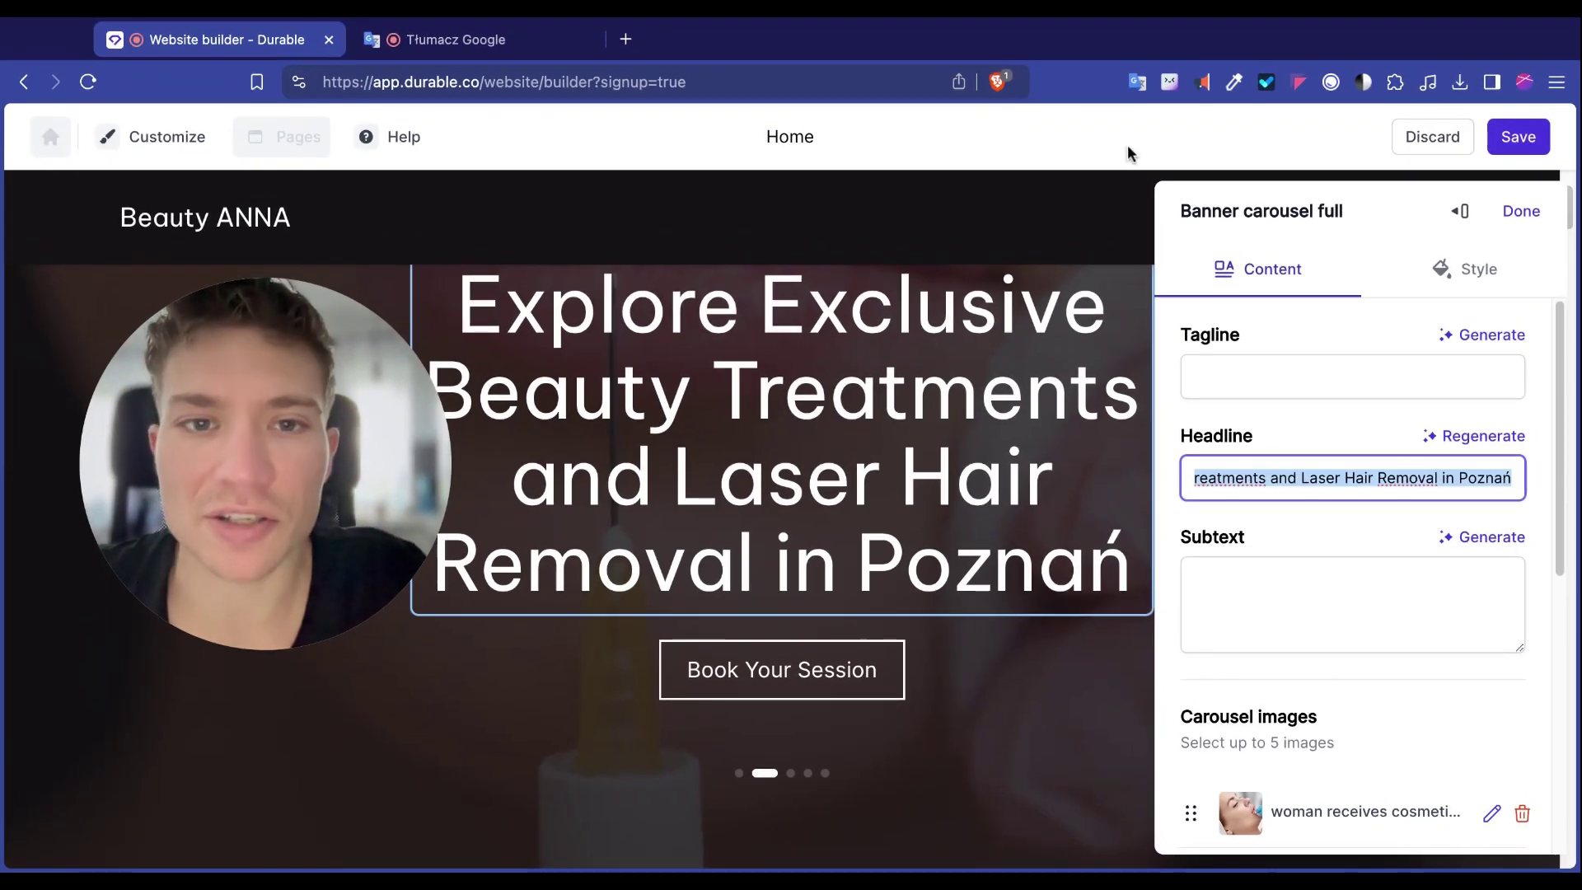
pyautogui.click(428, 20)
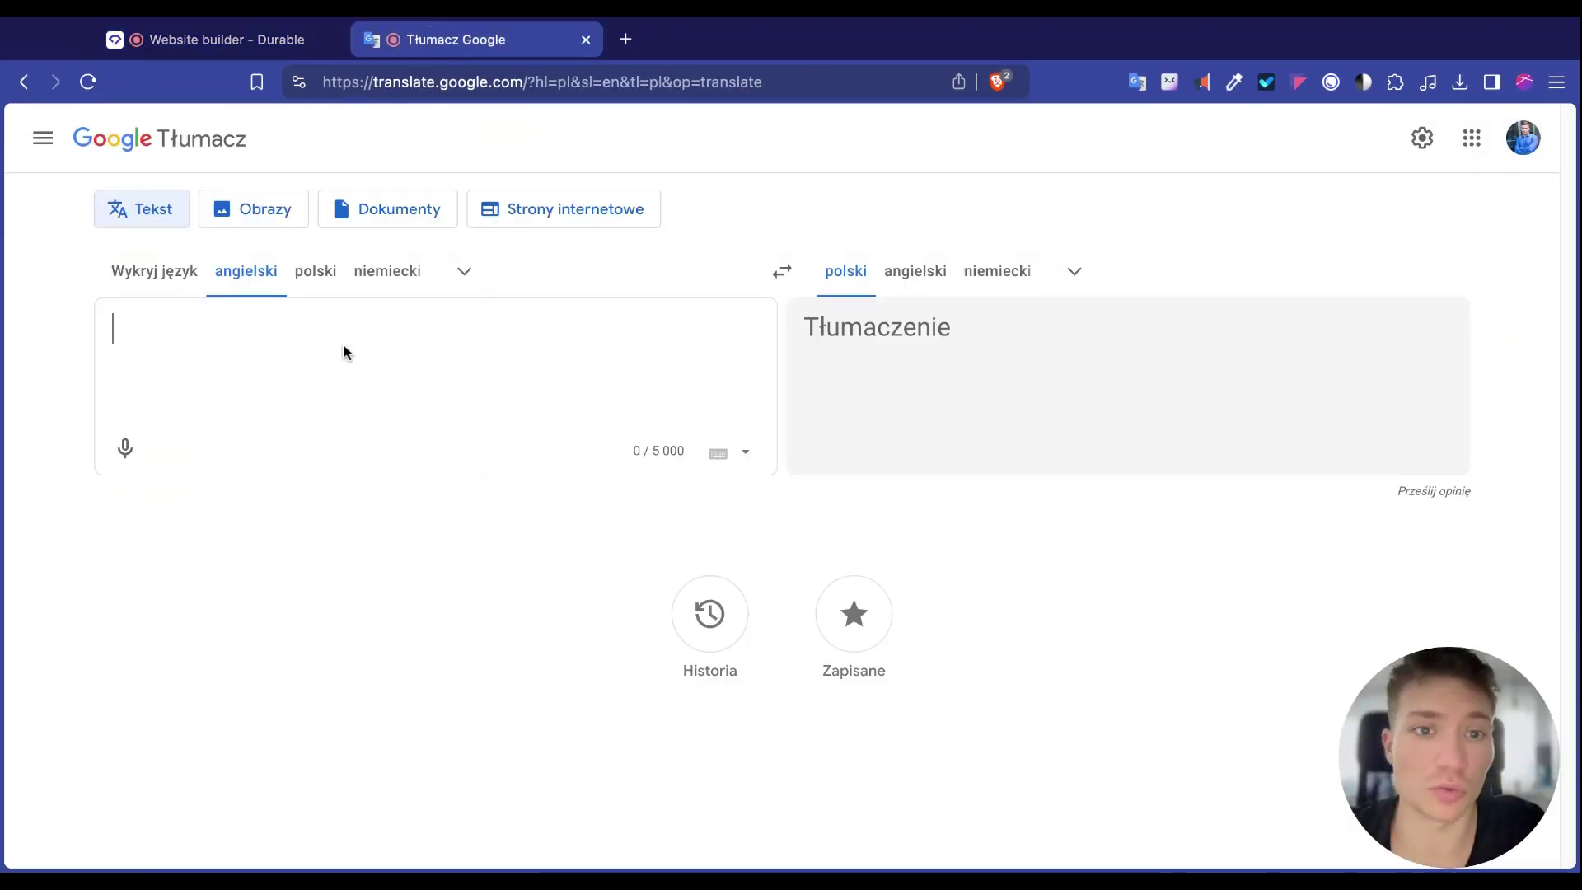
pyautogui.click(321, 328)
pyautogui.hotkey('ctrl', 'v')
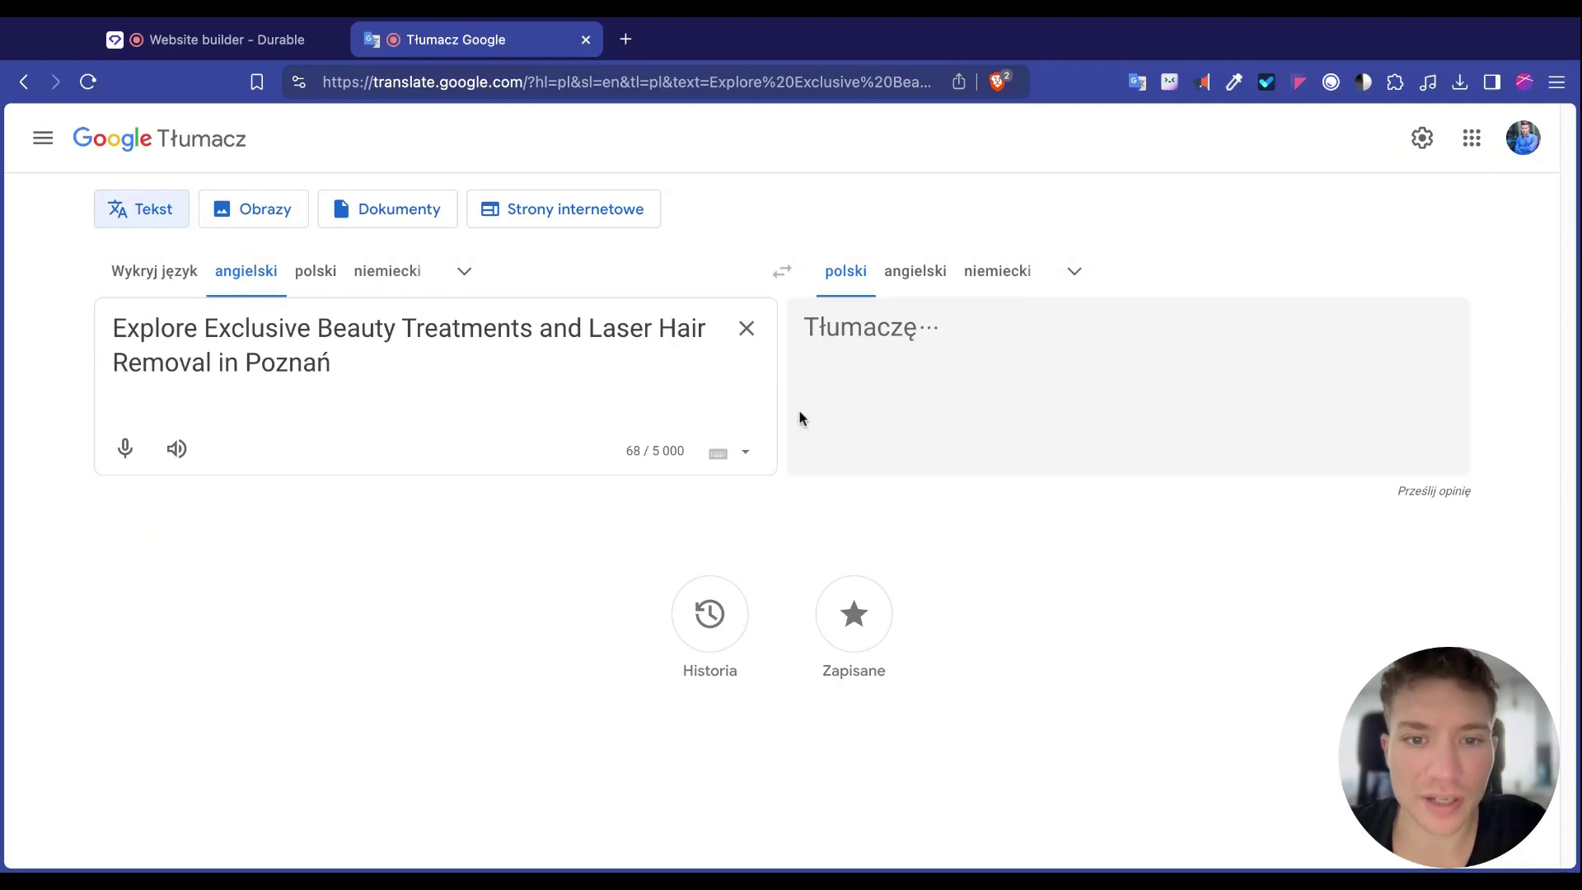
# Replace the banner headline in Durable with the Polish translation "Odkryj ekskluzywne zabiegi kosmetyczne i laserowe usuwanie włosów w Poznaniu".
pyautogui.tripleClick(945, 338)
pyautogui.hotkey('ctrl', 'c')
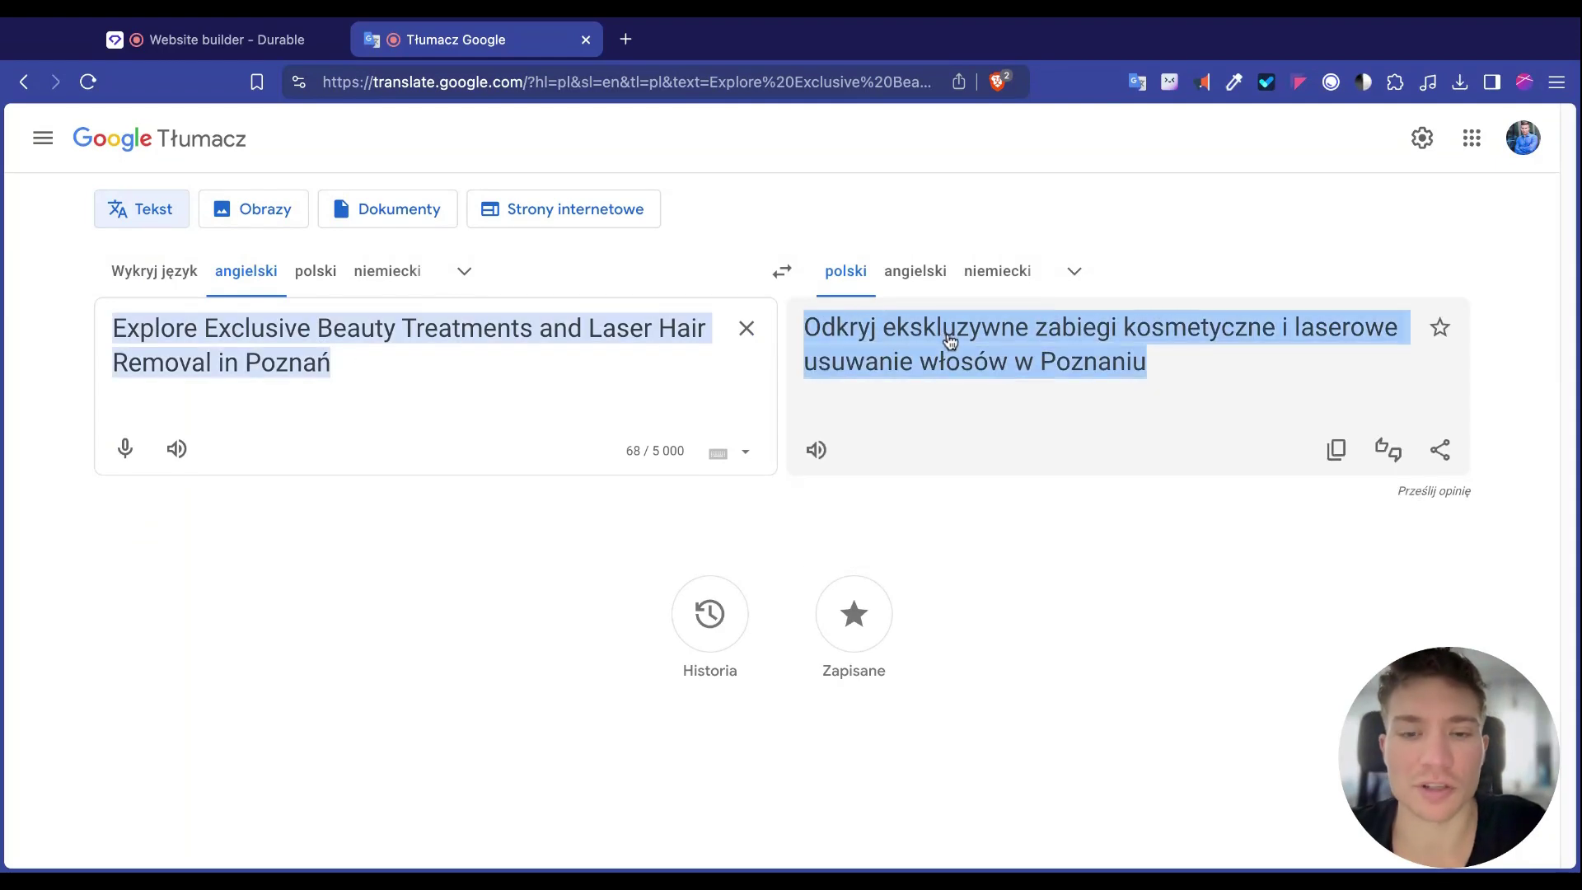
pyautogui.hotkey('ctrl', 'shift', 'Tab')
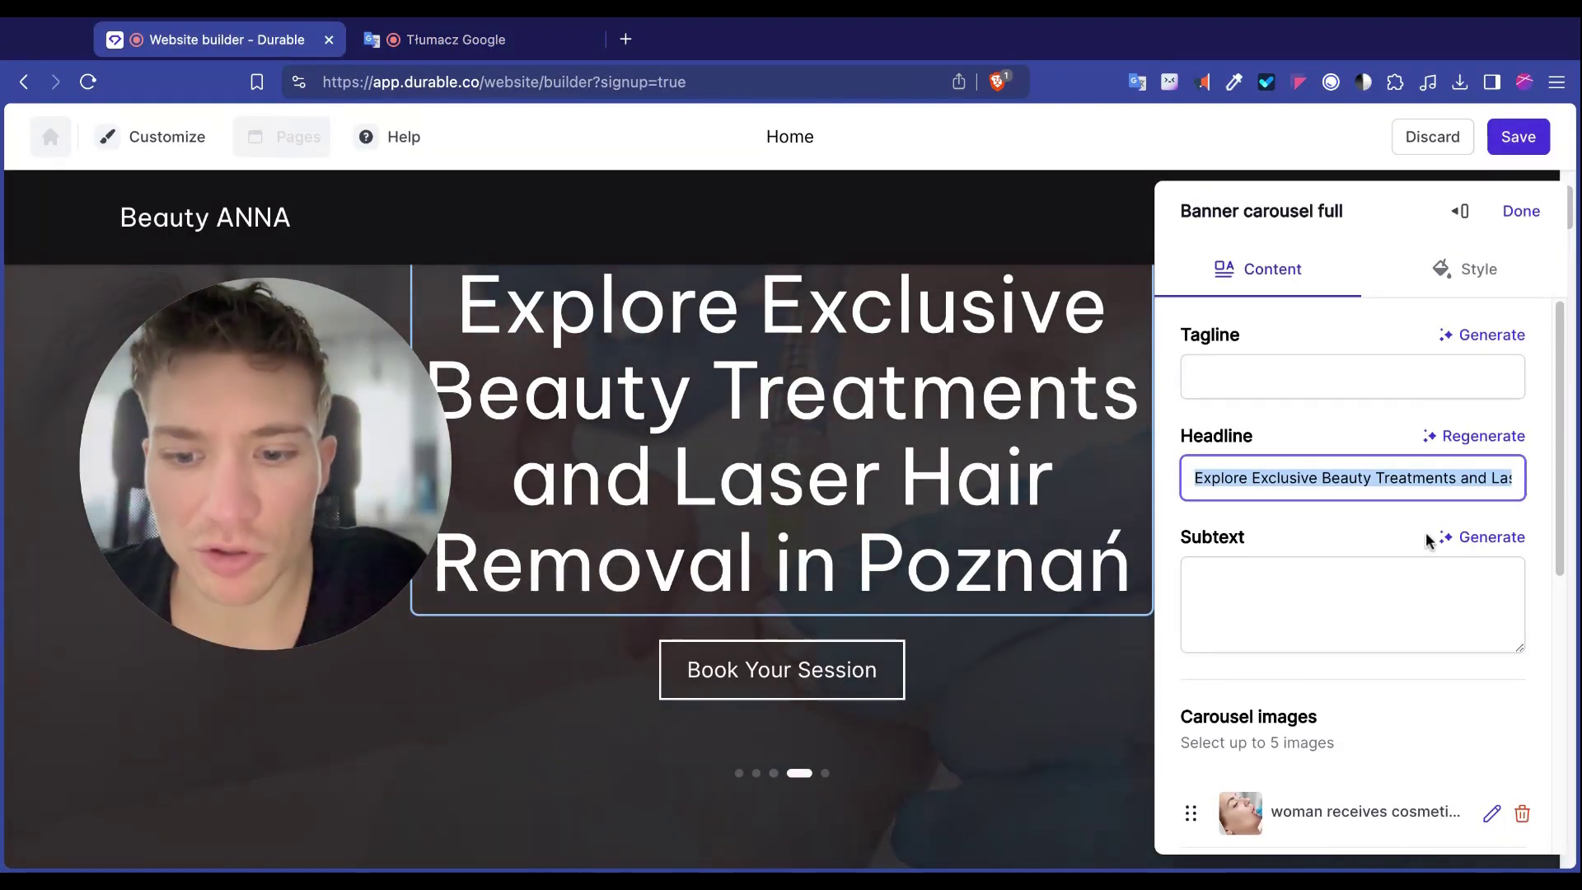
pyautogui.hotkey('ctrl', 'v')
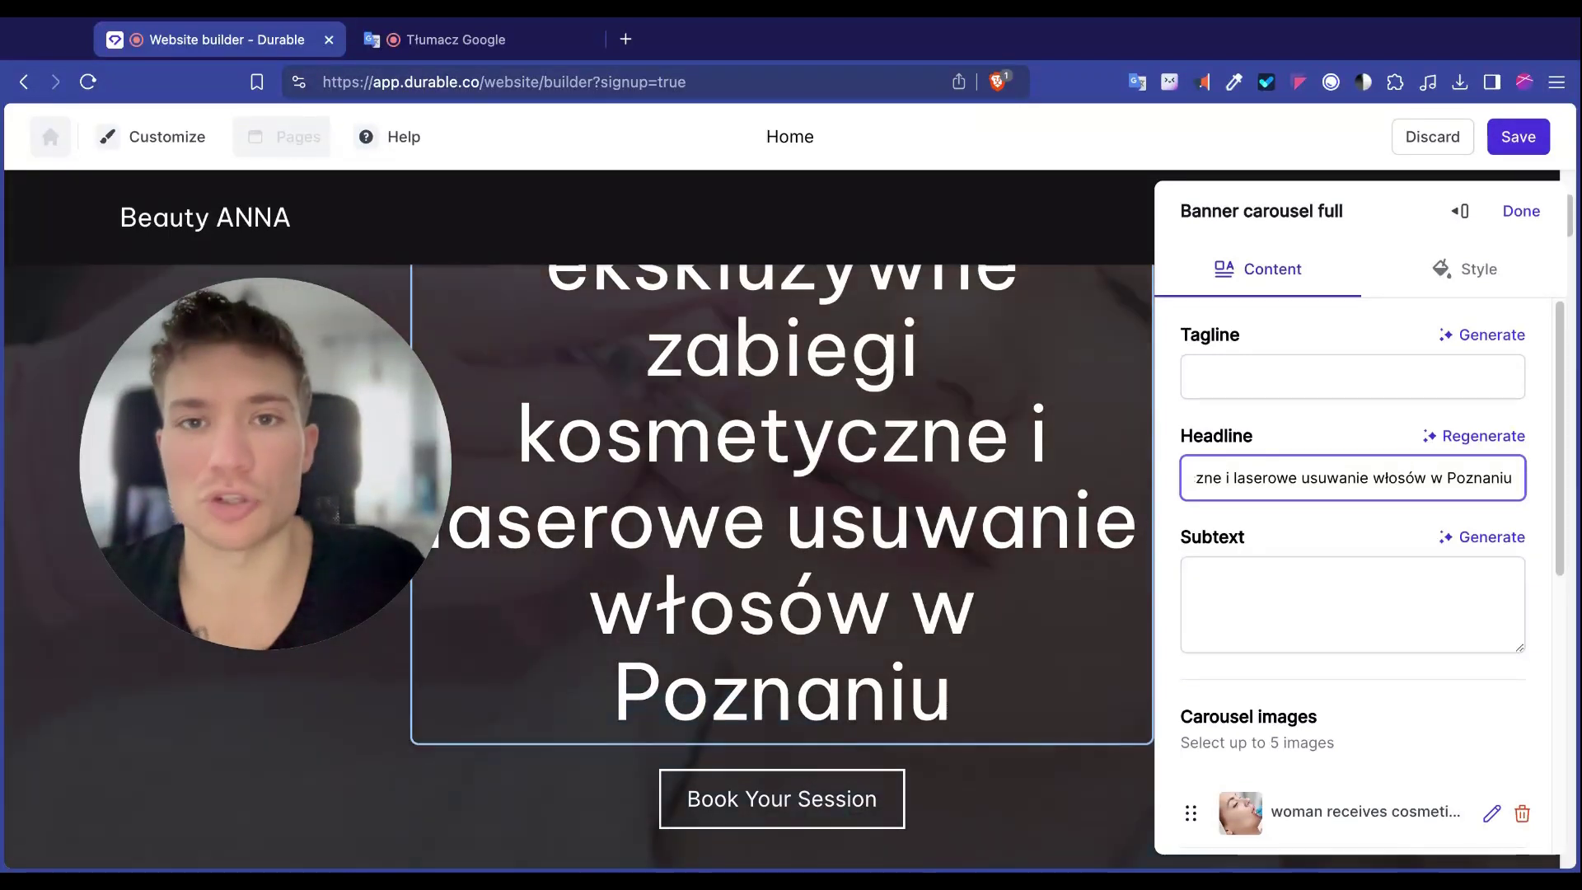
# Have the AI optimize the Polish banner headline for SEO.
pyautogui.click(1398, 451)
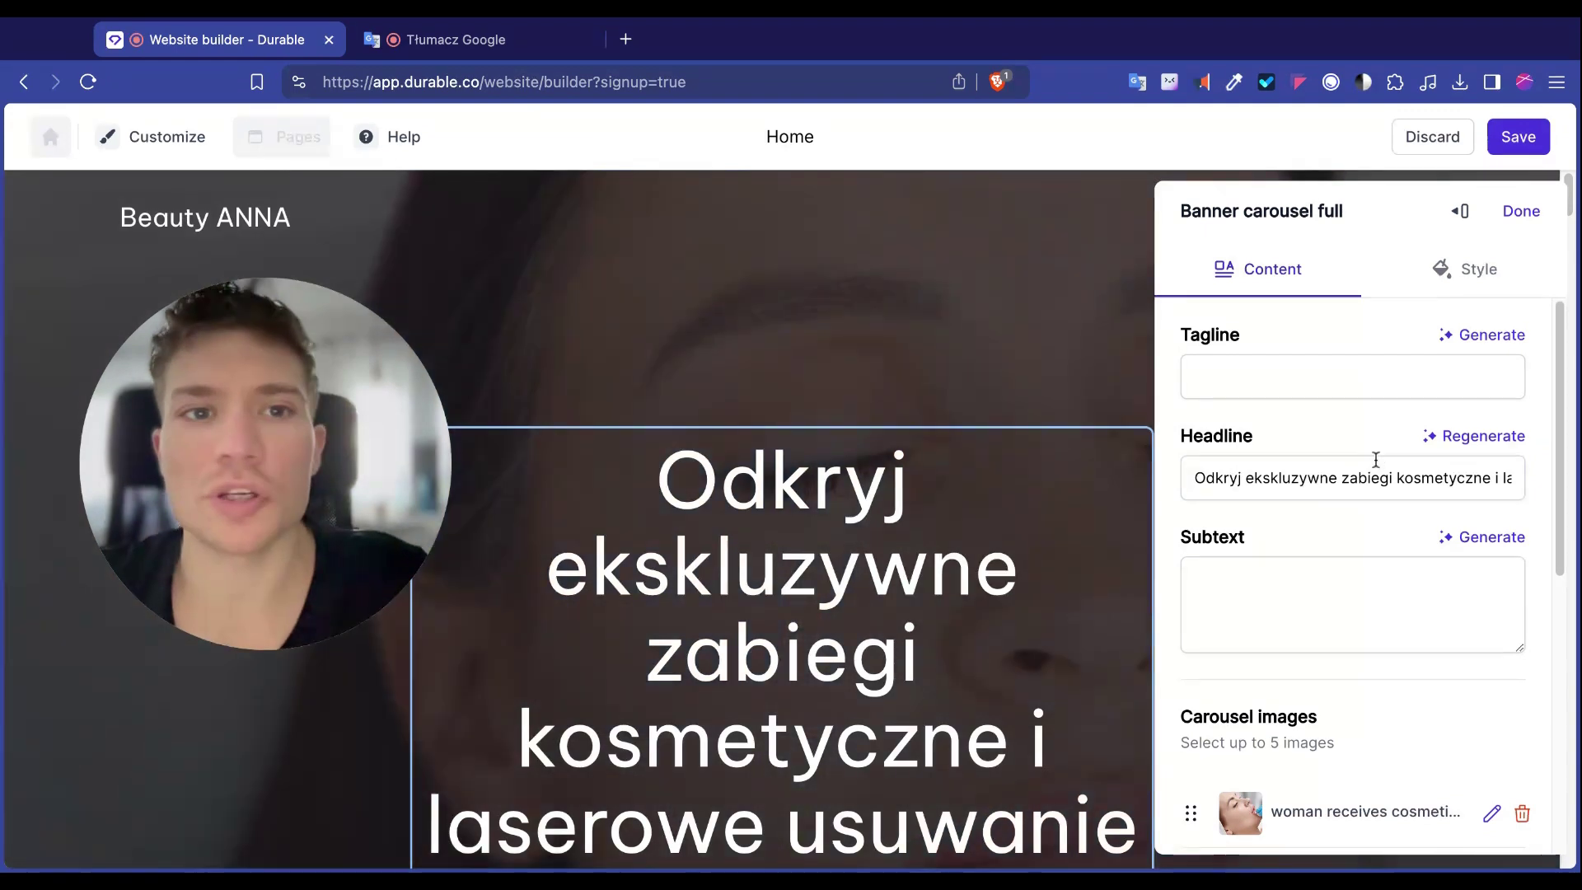
pyautogui.click(1490, 445)
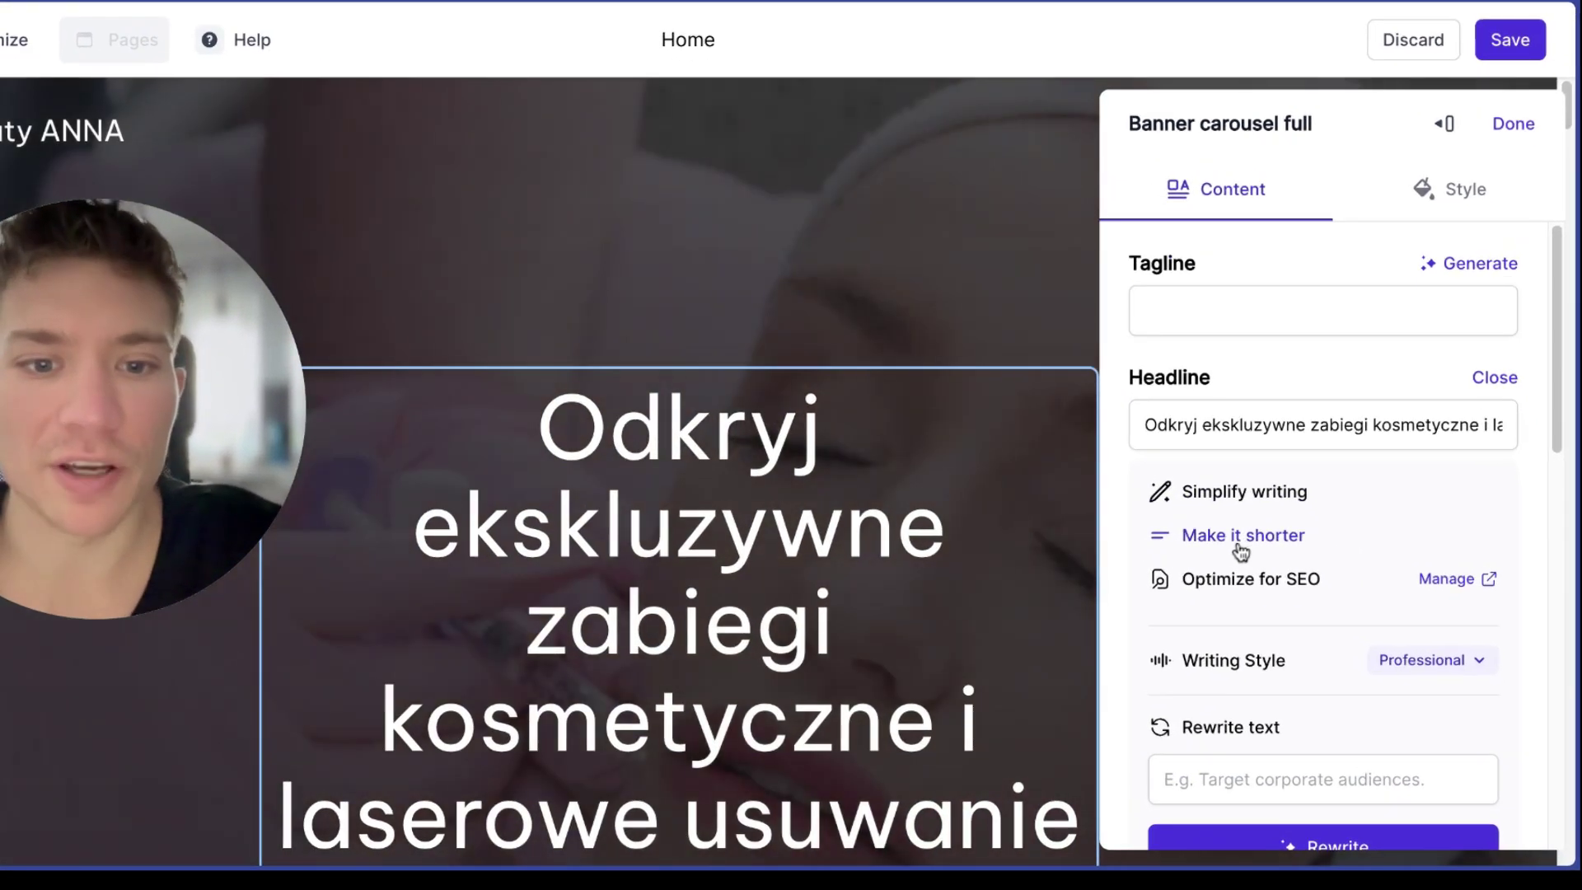
pyautogui.click(1281, 577)
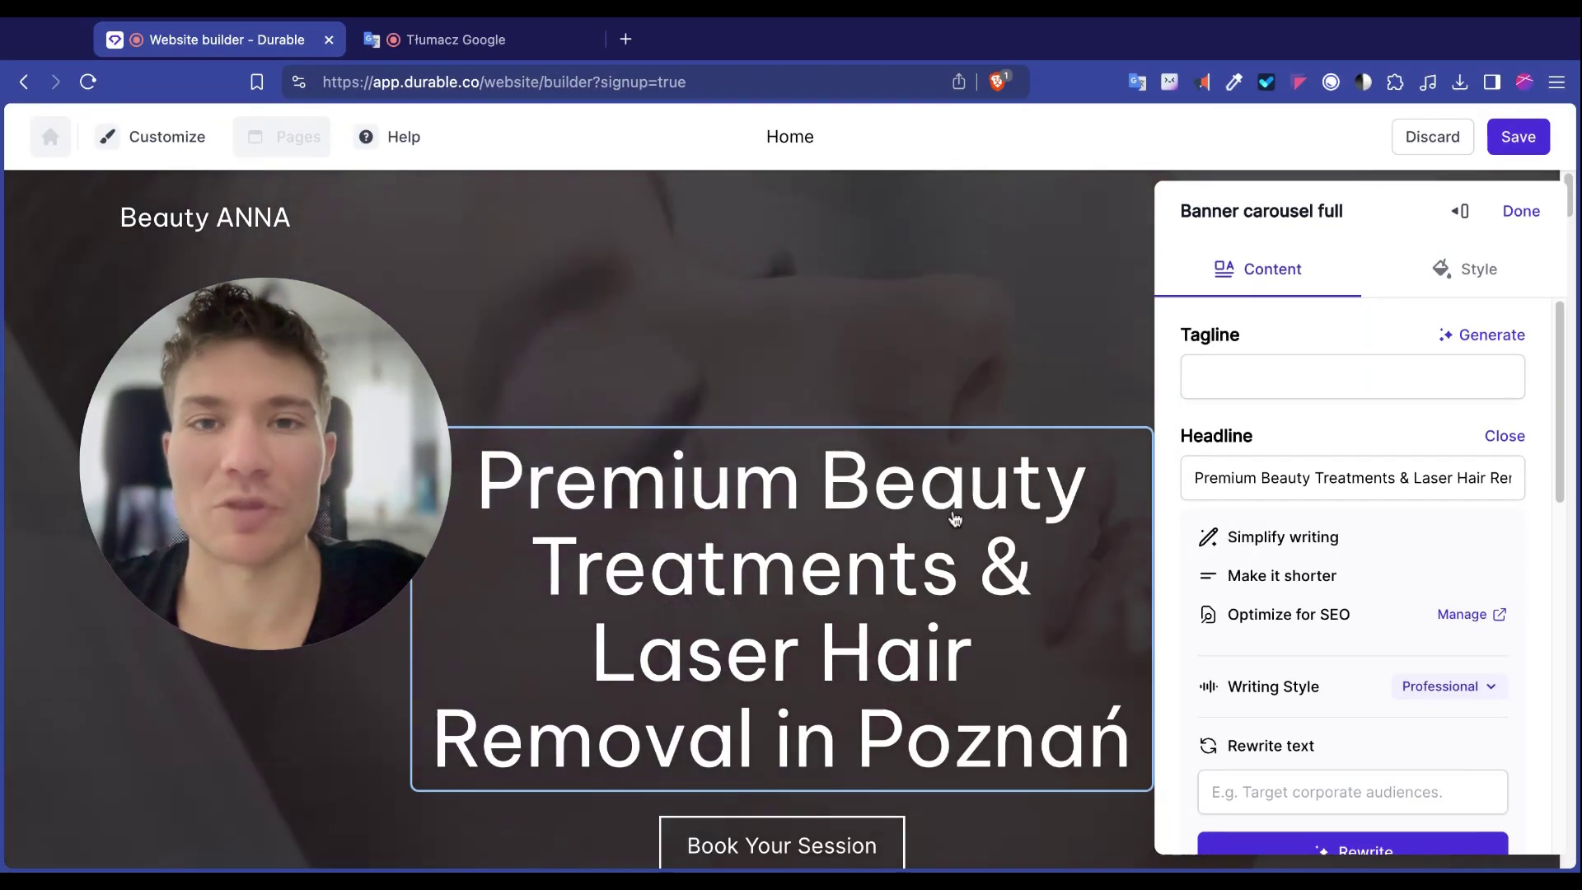
# Regenerate the lip injection image in the middle of the Before & After Facial Enhancements gallery's first row.
pyautogui.scroll(-5, 823, 474)
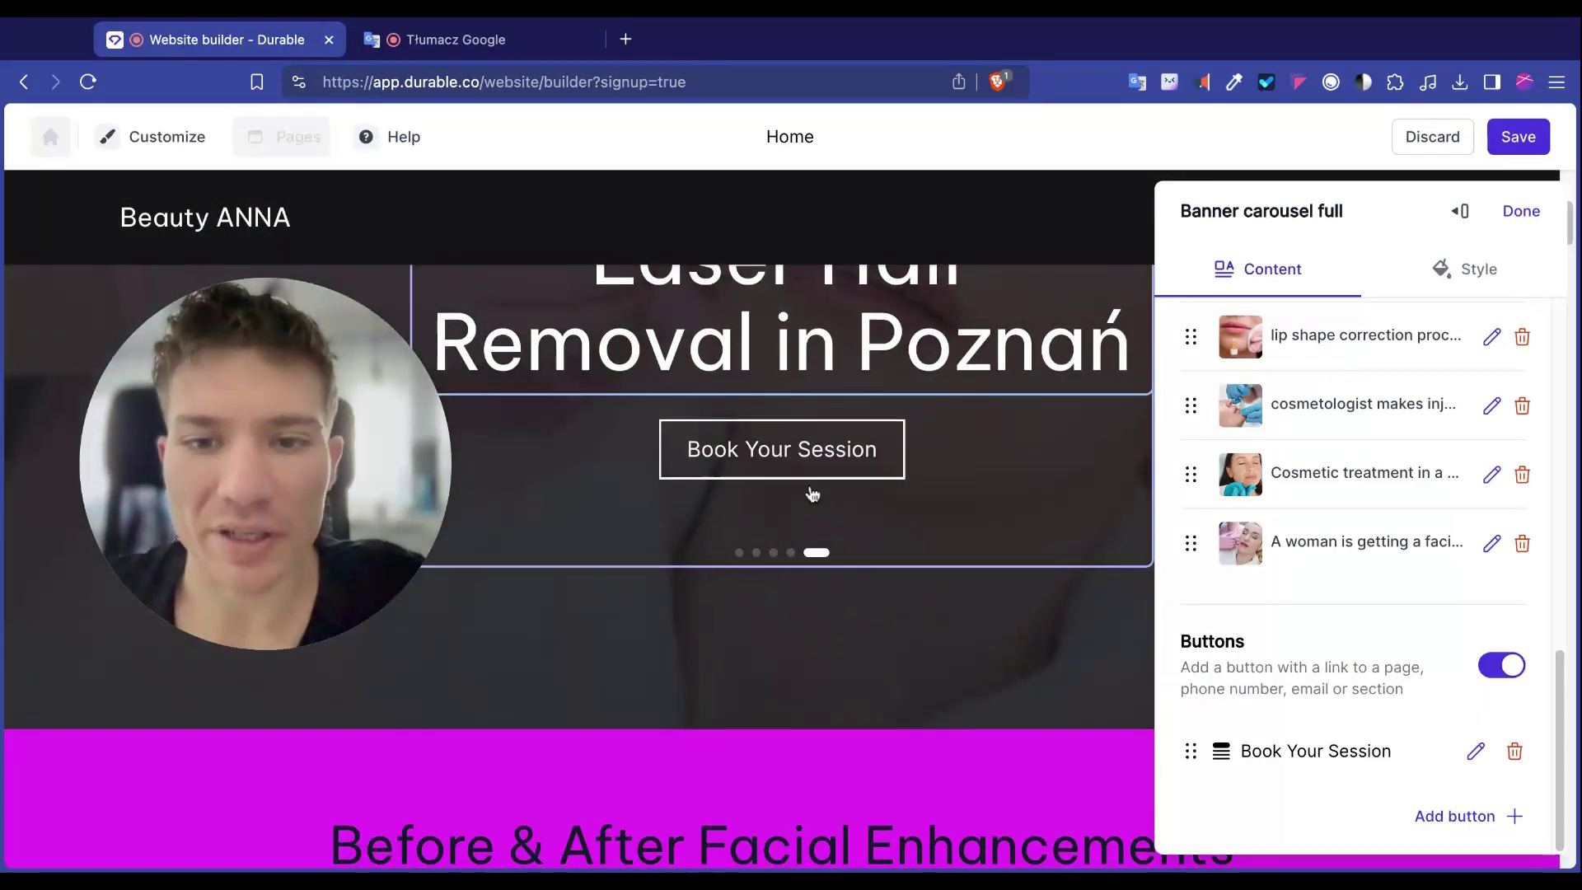
pyautogui.scroll(-3, 812, 493)
pyautogui.scroll(-3, 793, 669)
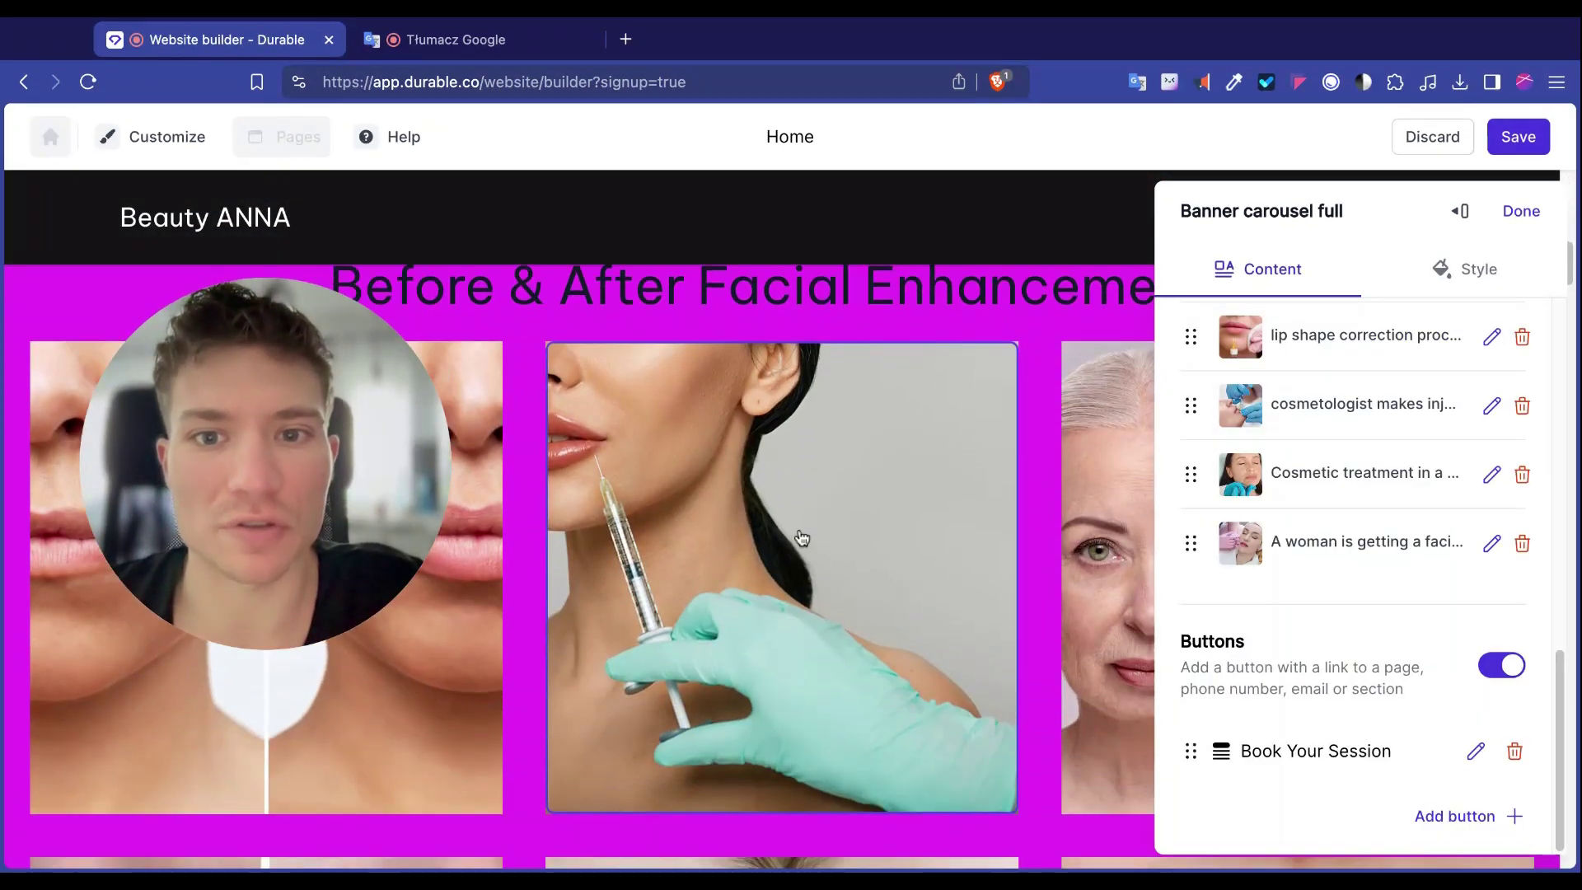
pyautogui.click(739, 540)
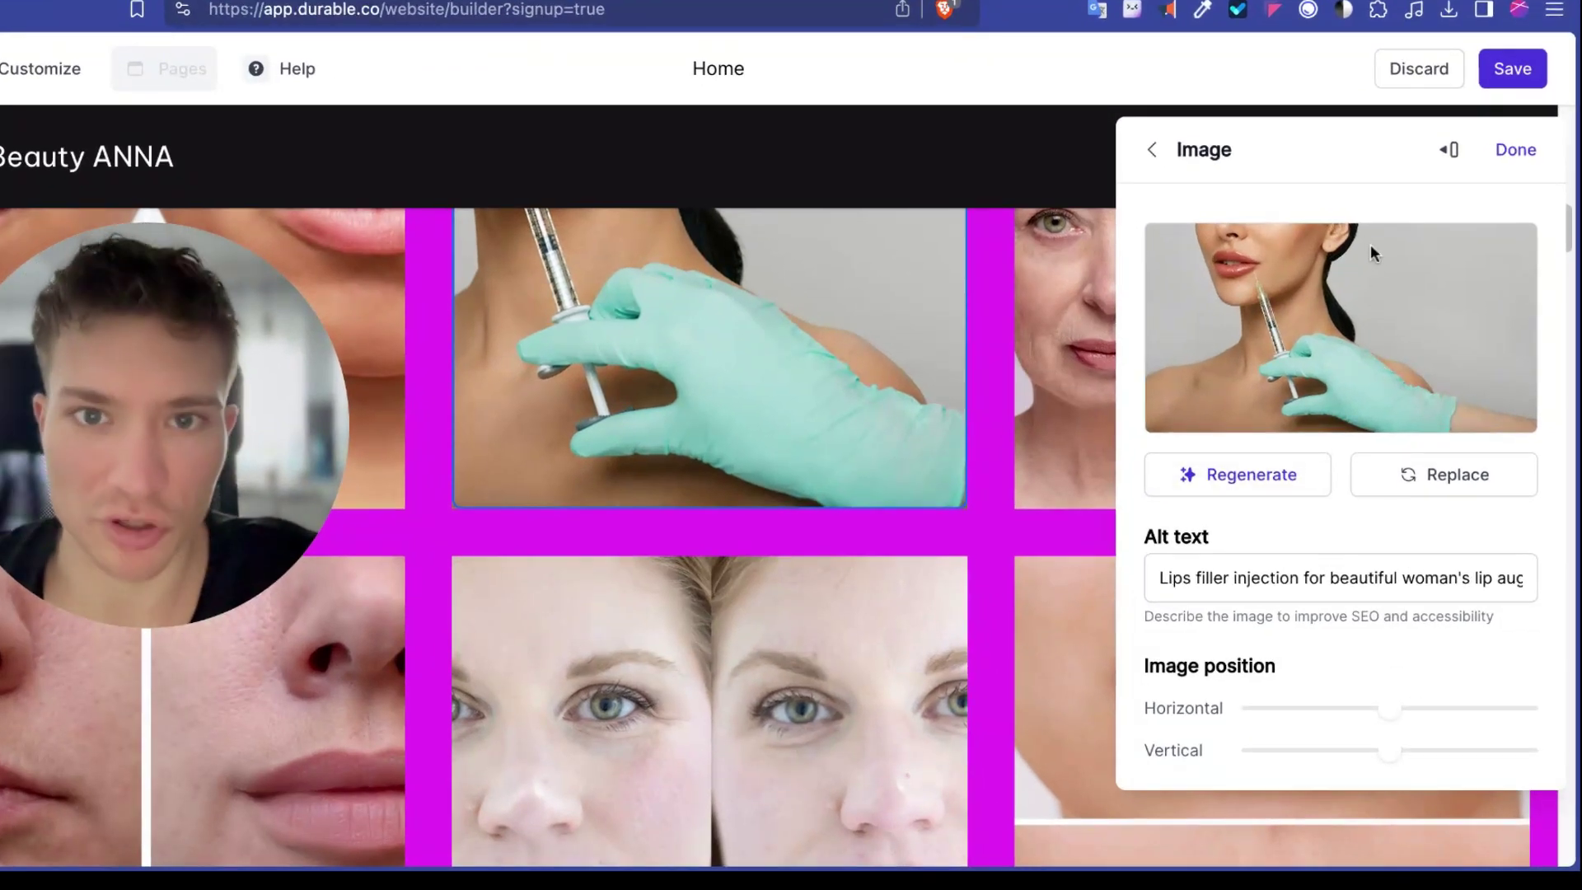
pyautogui.click(1252, 476)
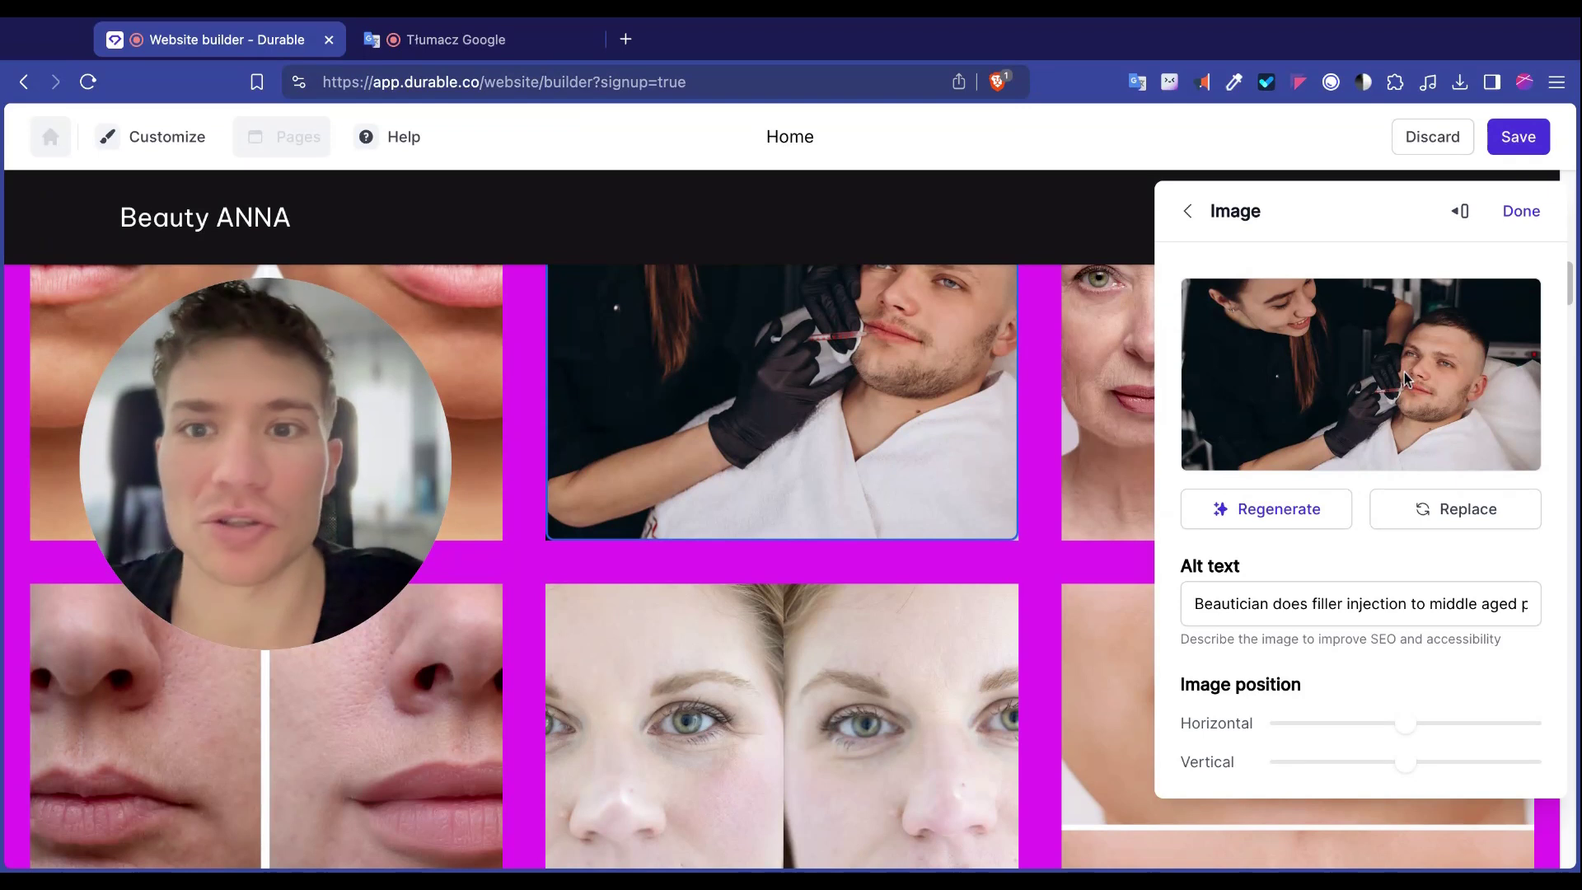
# Open the image replacement options for the lip injection image and view the Getty Images and upload sources.
pyautogui.click(1458, 515)
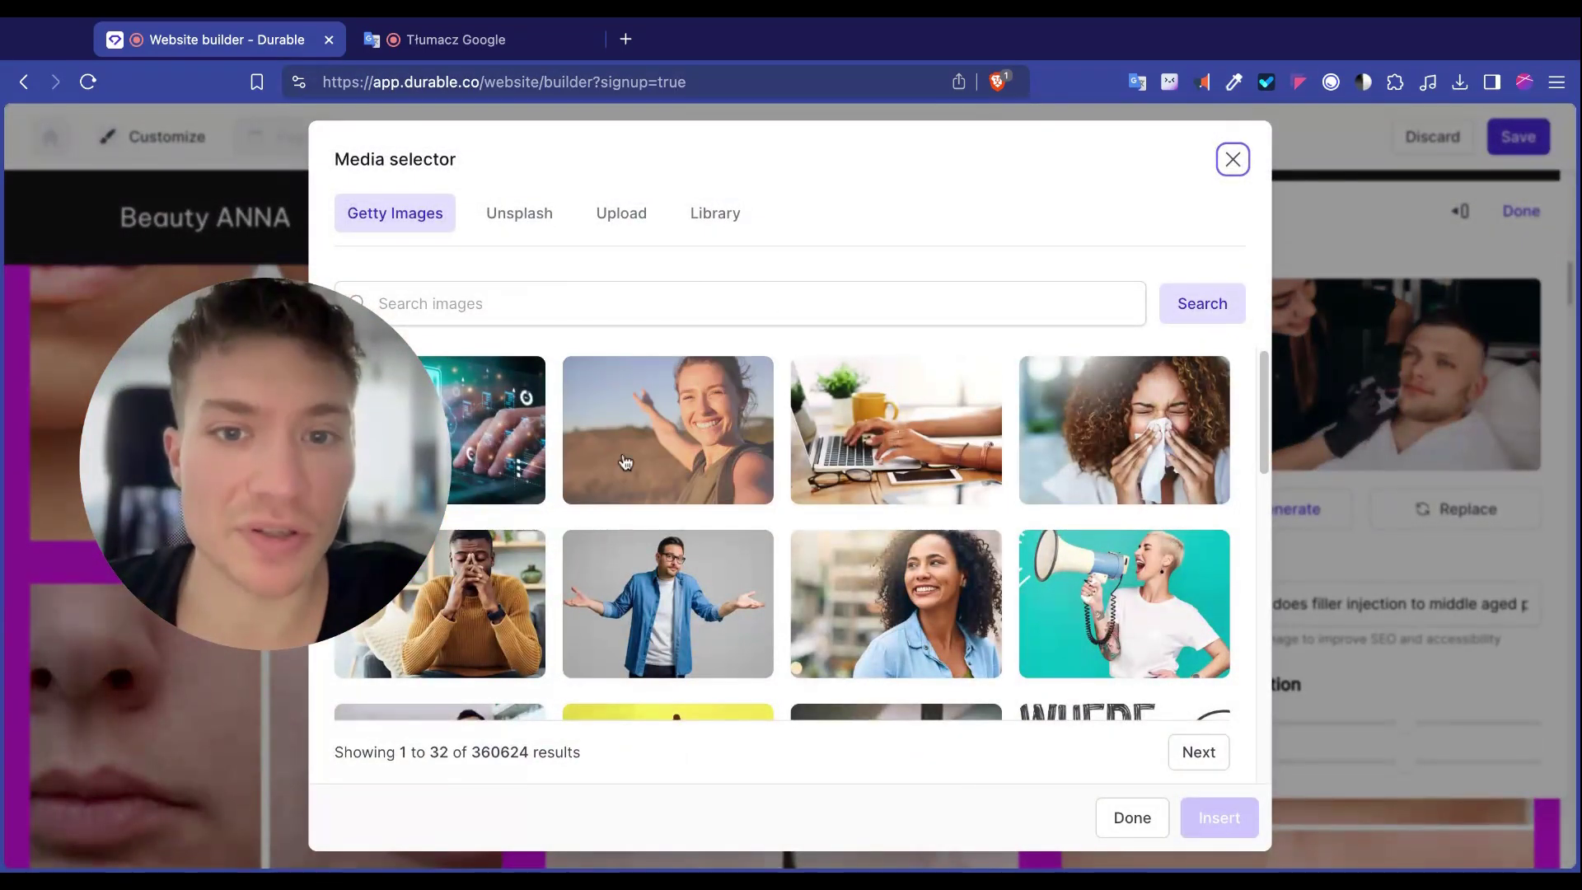
pyautogui.click(420, 310)
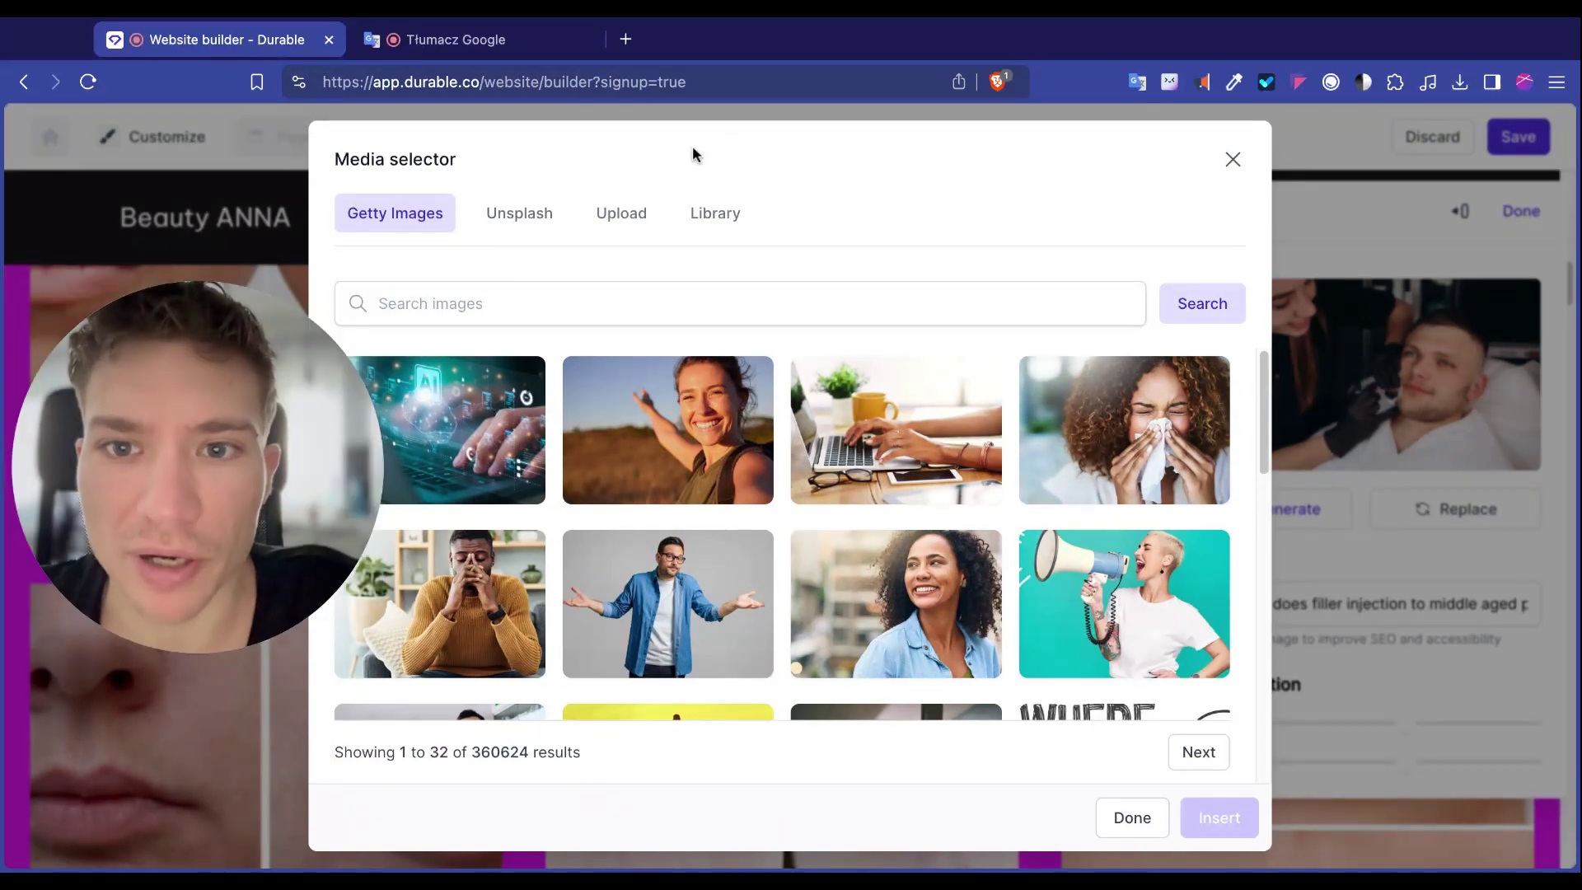
pyautogui.click(622, 224)
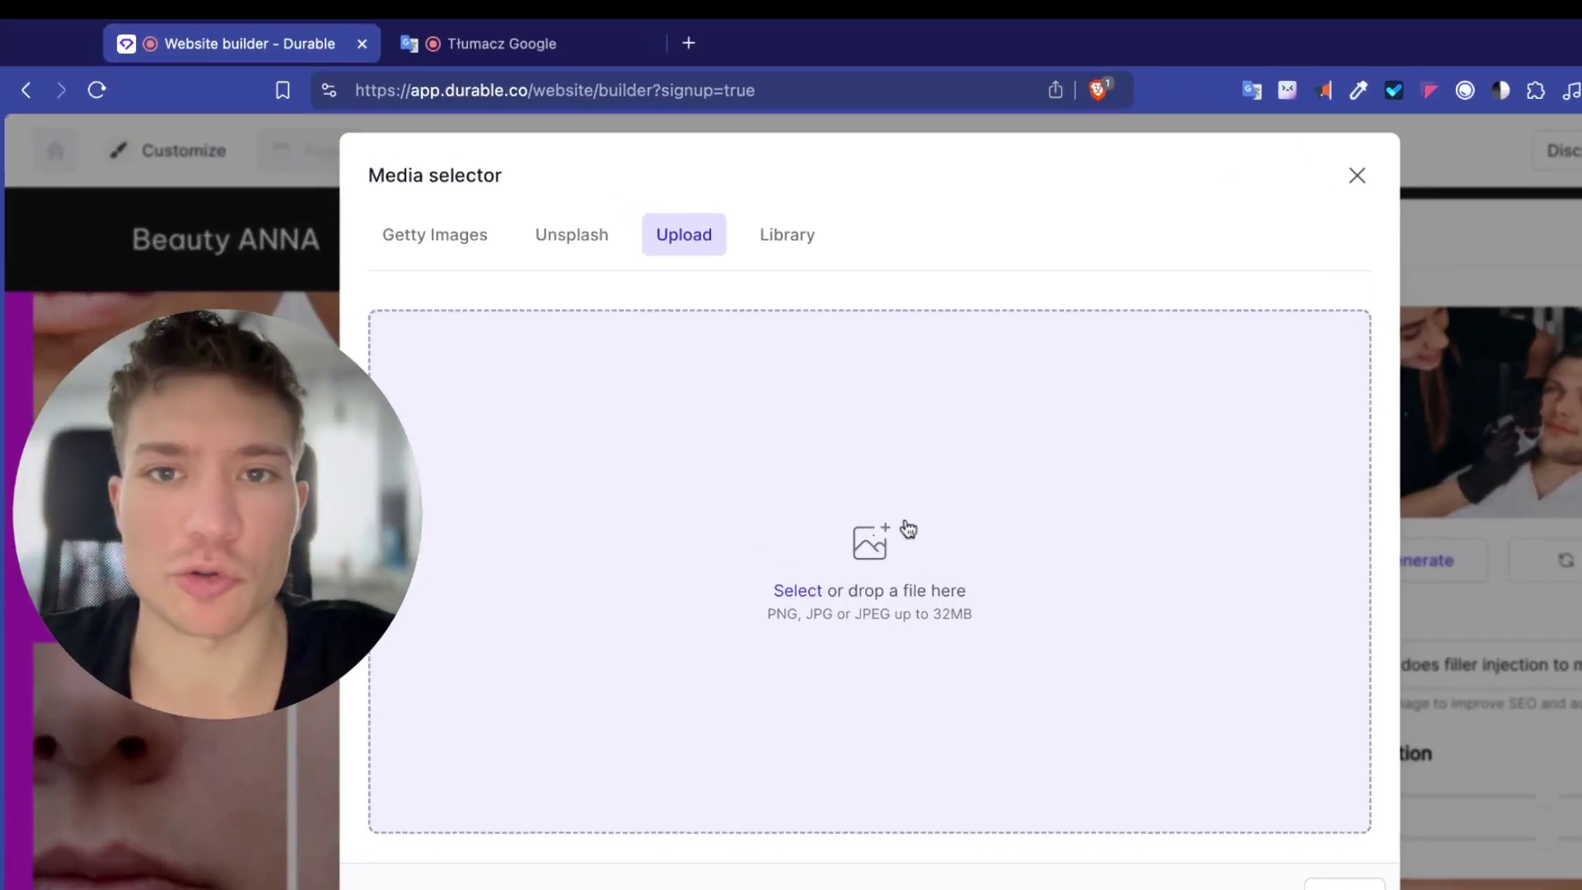
pyautogui.press('Escape')
# Move the client testimonials section up the page until it sits above the Before & After Facial Enhancements gallery.
pyautogui.scroll(-5, 966, 529)
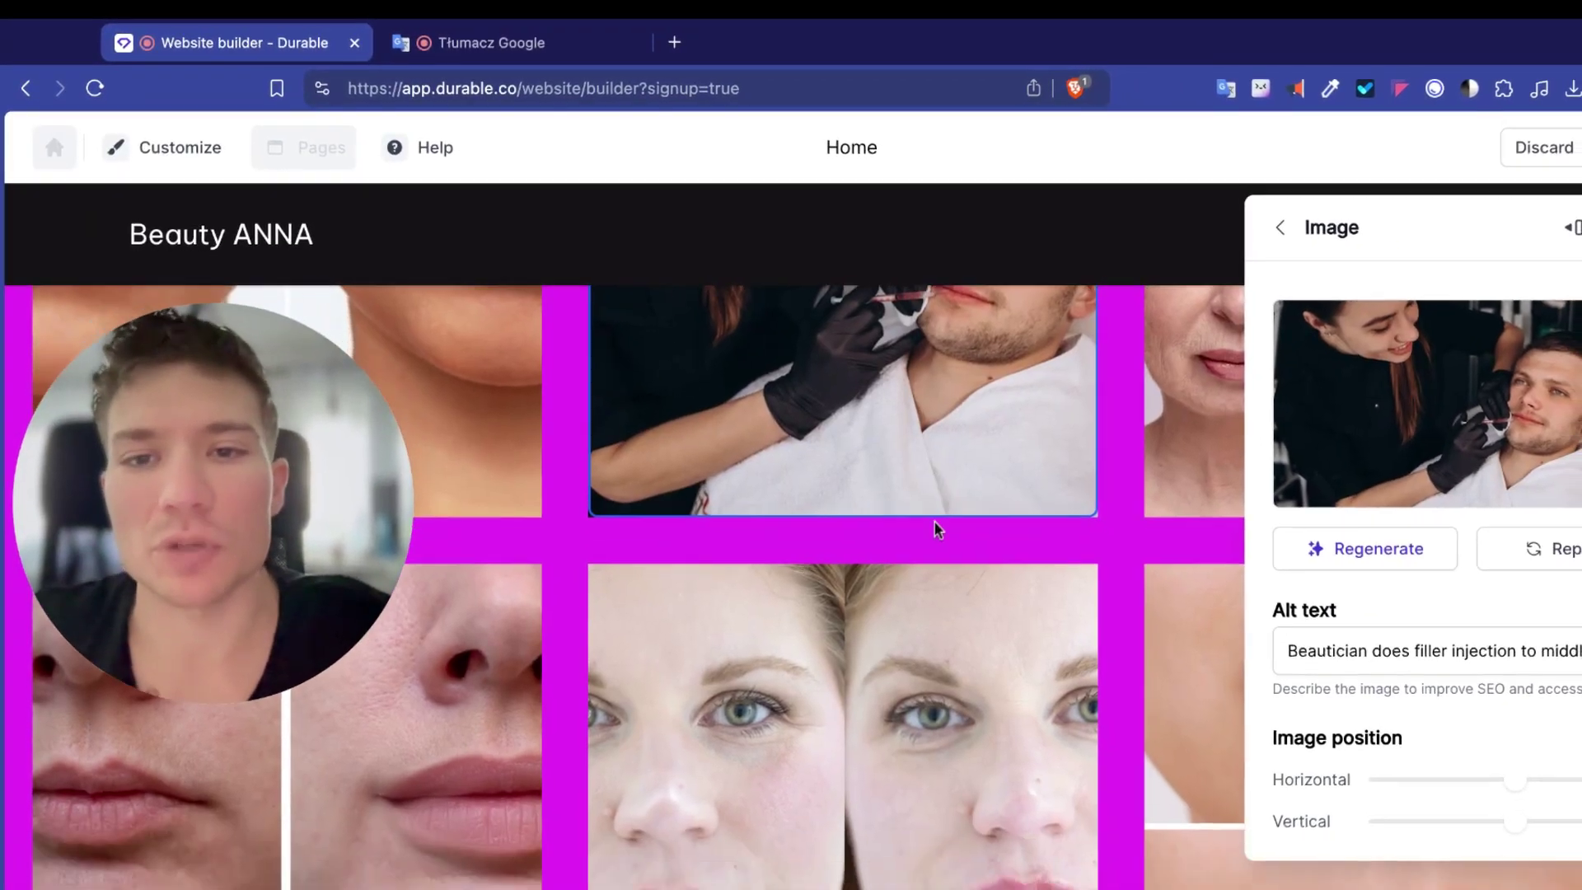
pyautogui.scroll(-7, 863, 503)
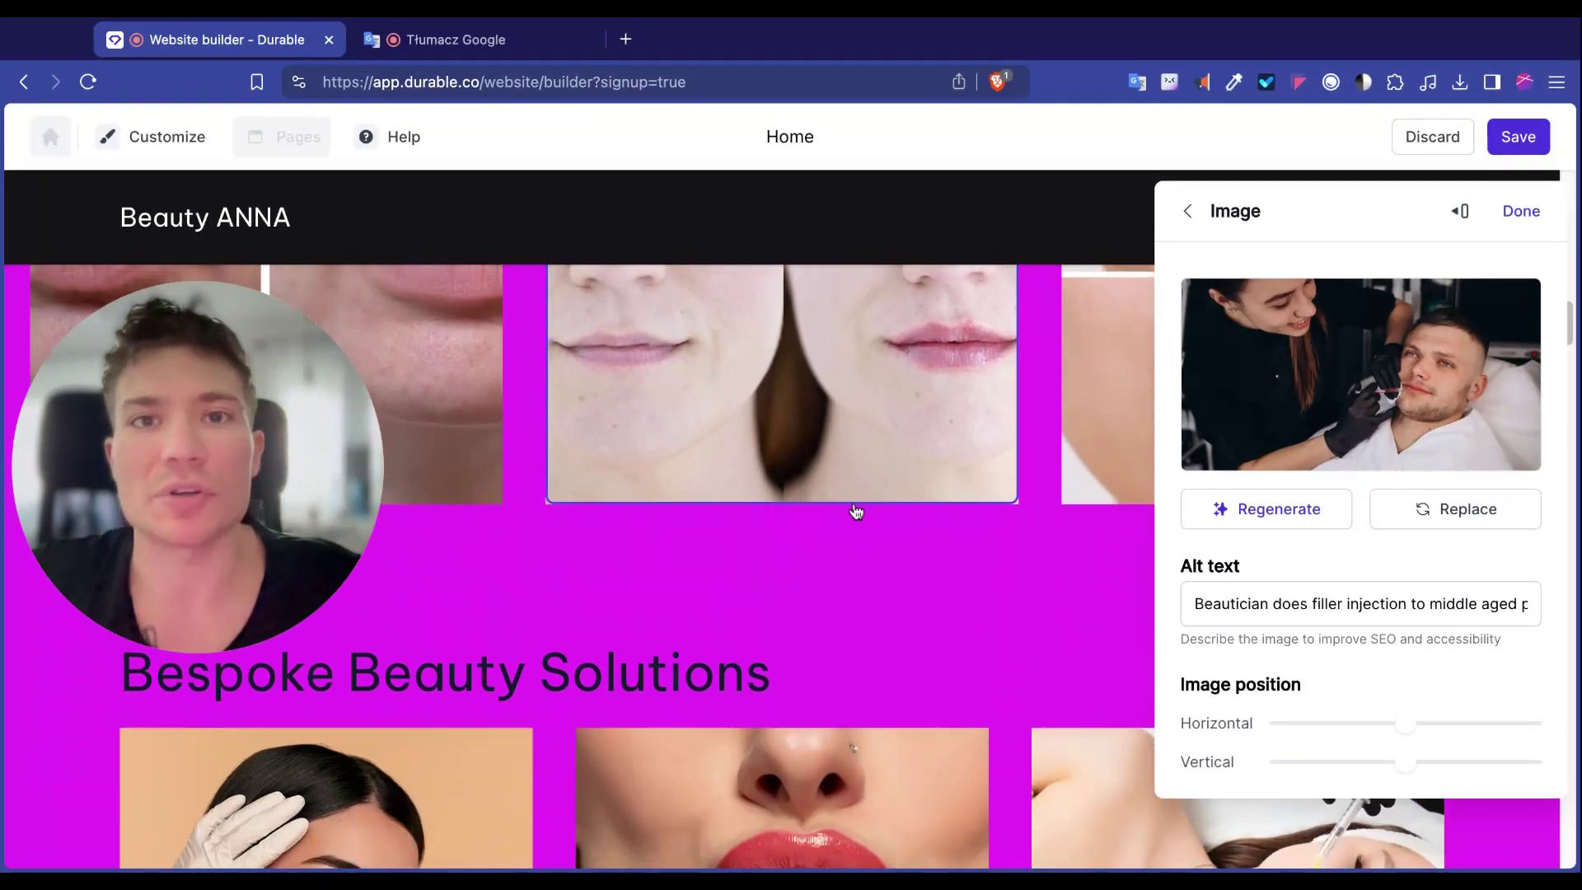
pyautogui.scroll(-8, 849, 512)
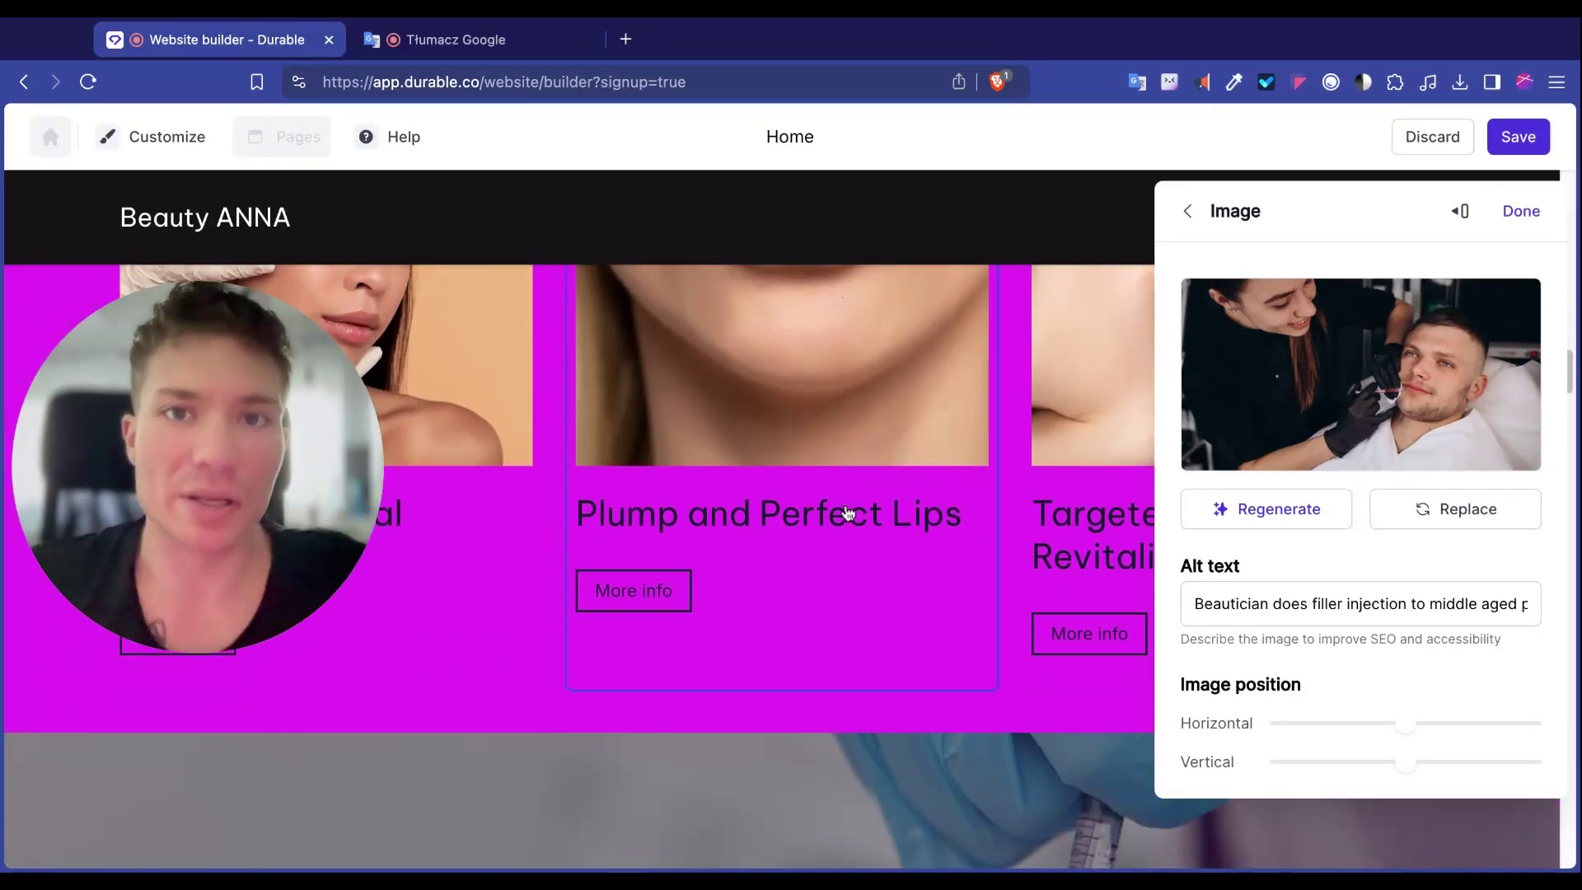
pyautogui.scroll(-10, 839, 518)
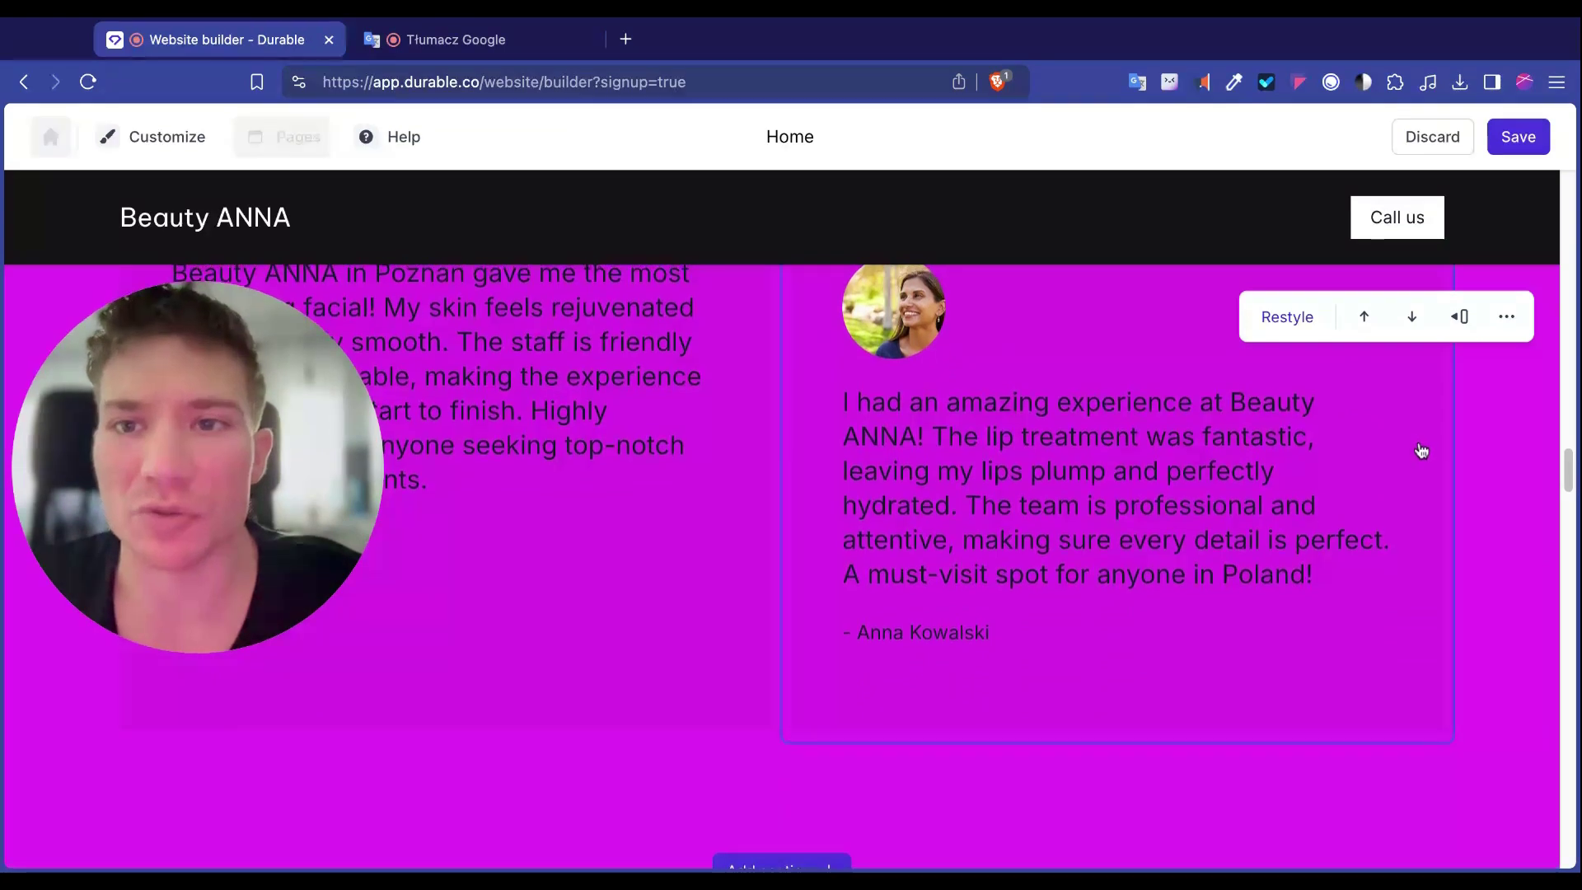
pyautogui.scroll(2, 1433, 453)
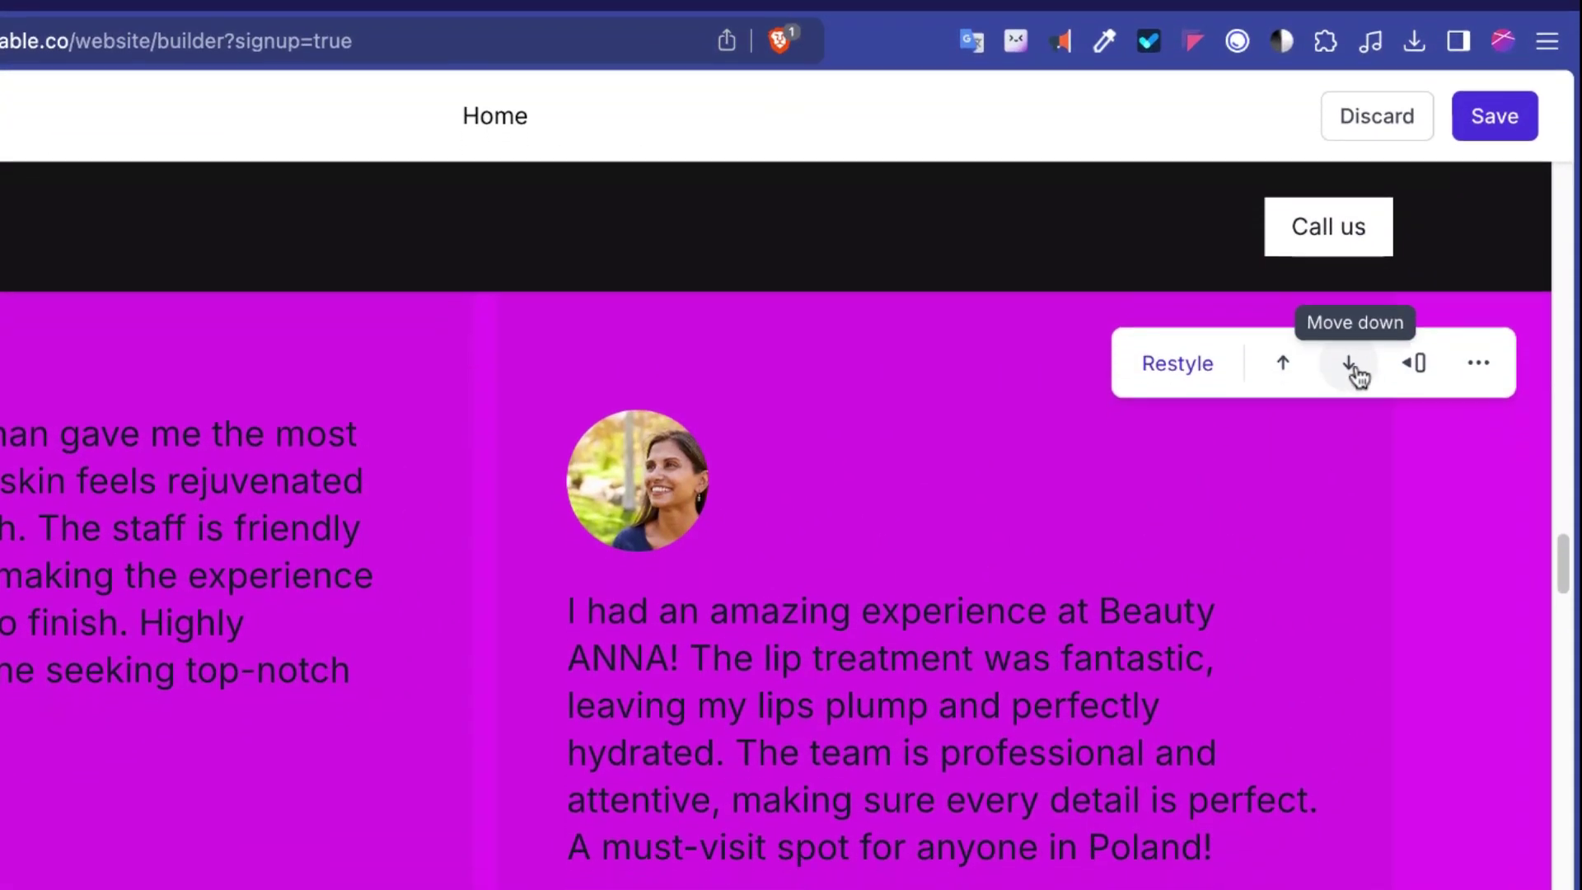
pyautogui.click(1295, 296)
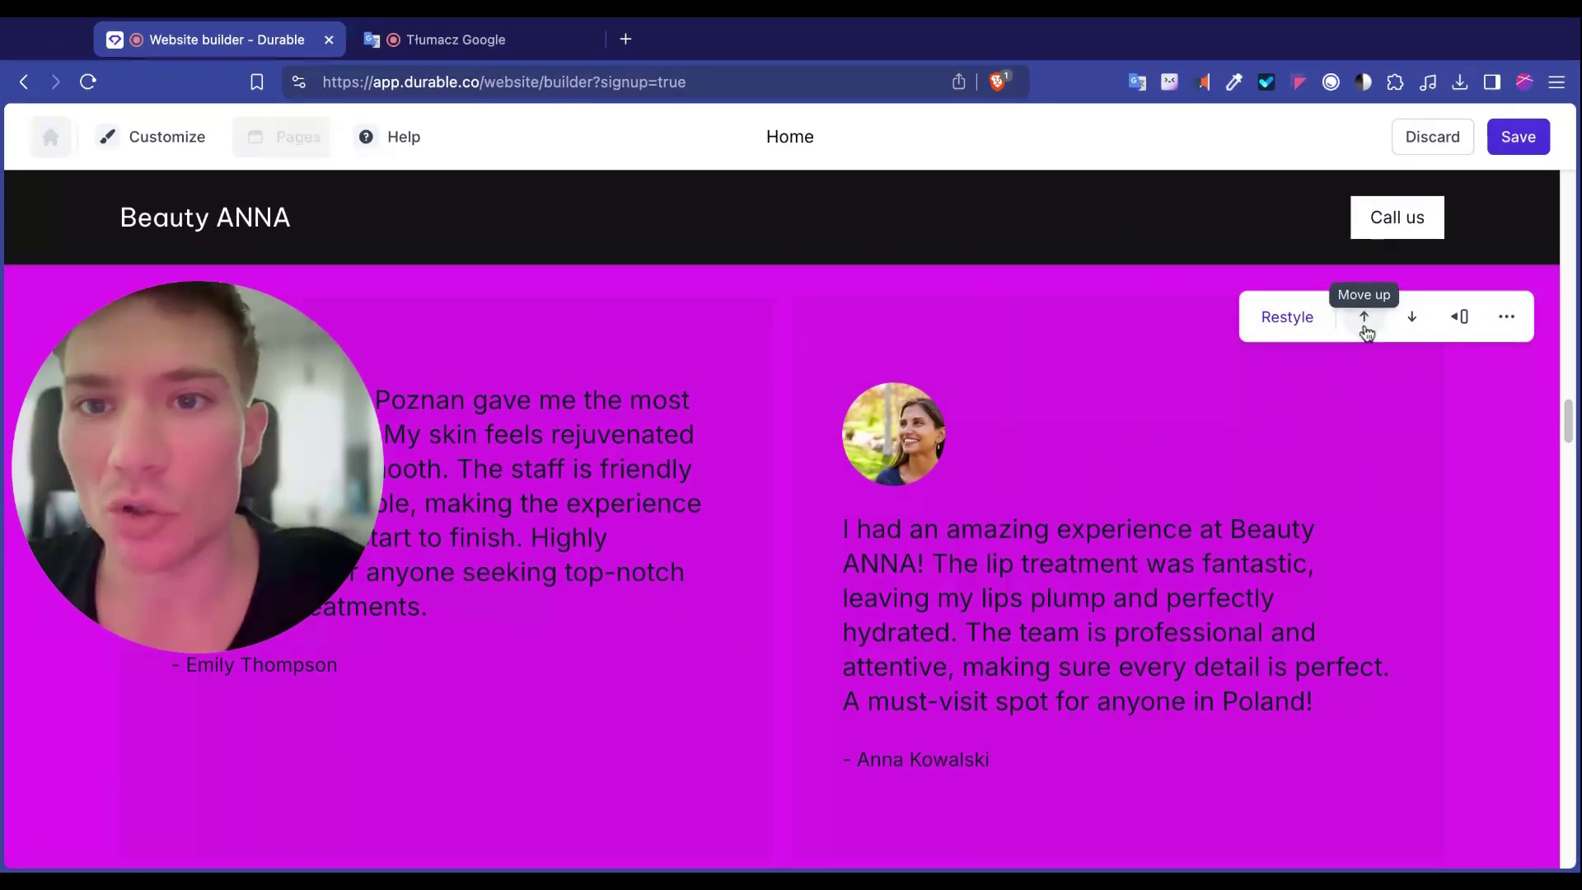
pyautogui.click(1364, 327)
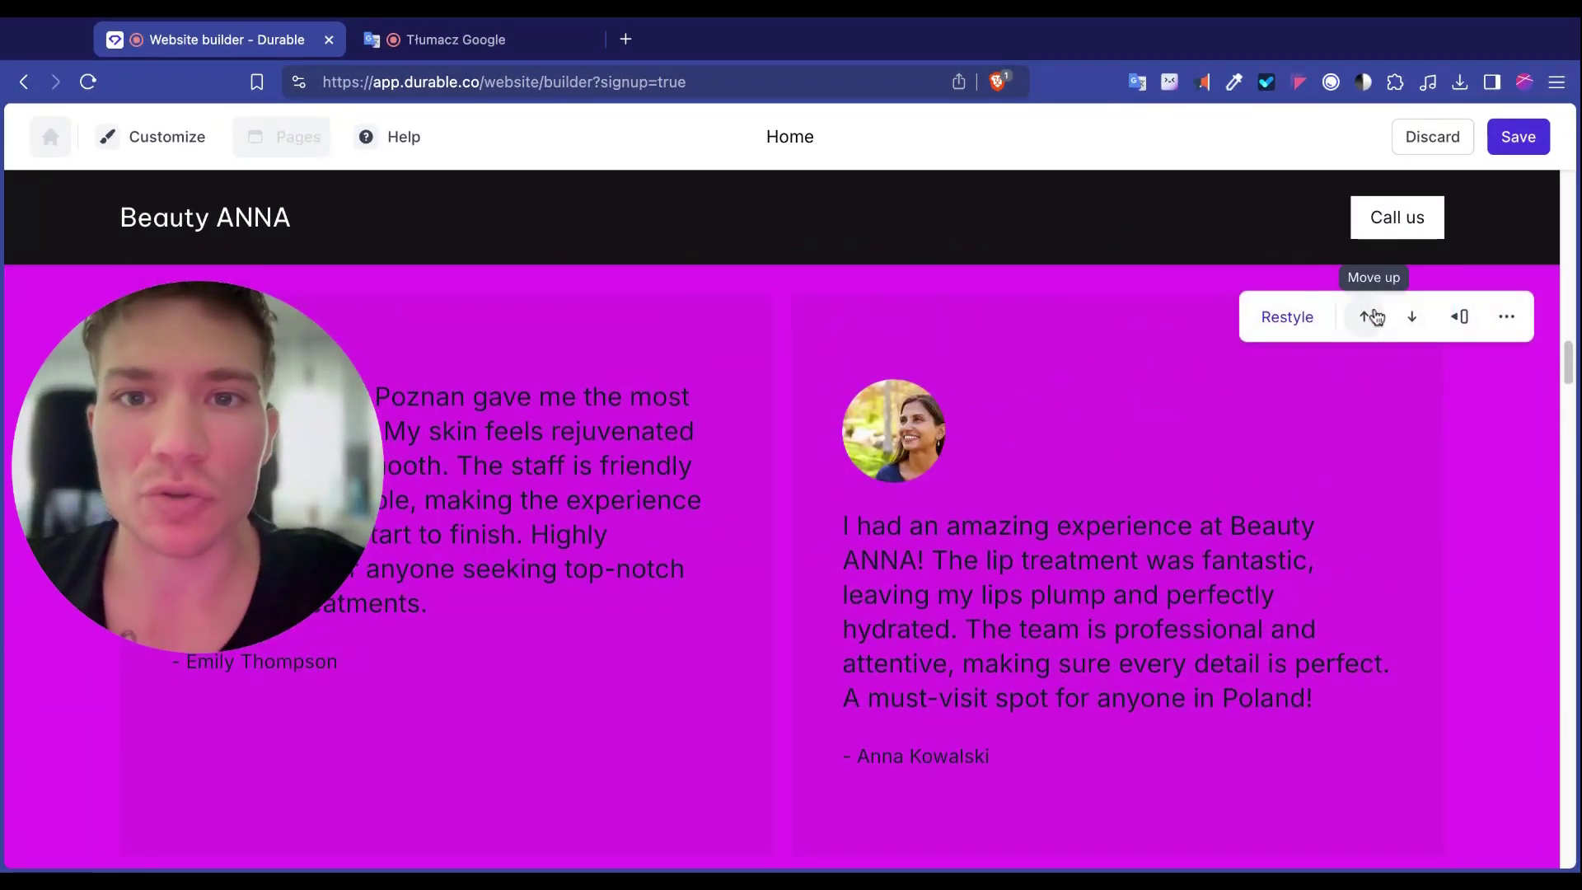
pyautogui.click(1372, 316)
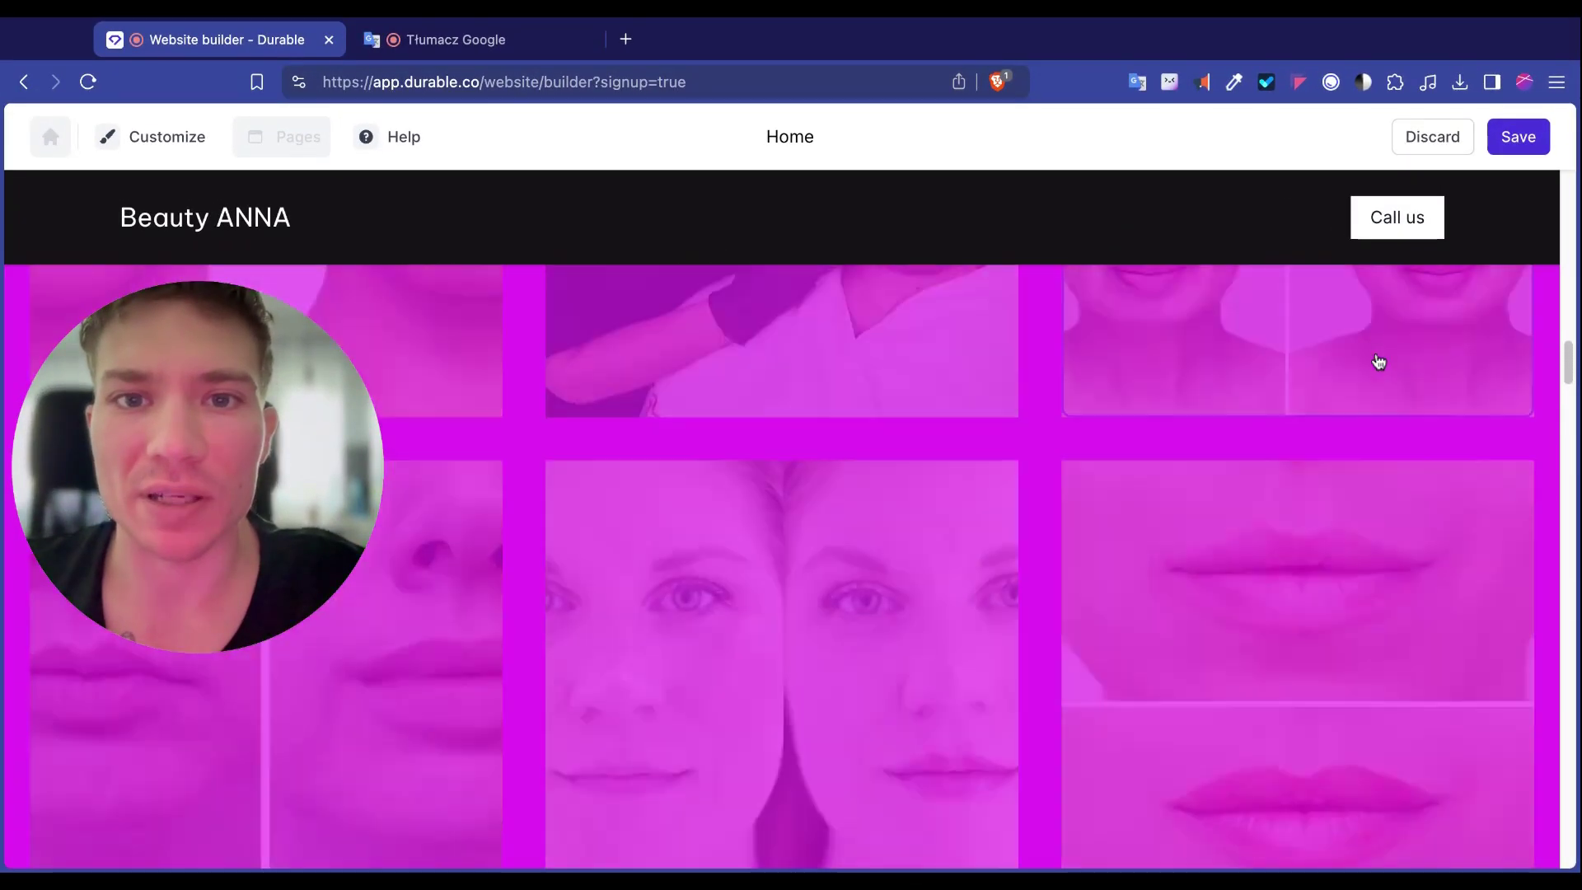
# Delete the client testimonials section below the banner.
pyautogui.scroll(10, 1366, 454)
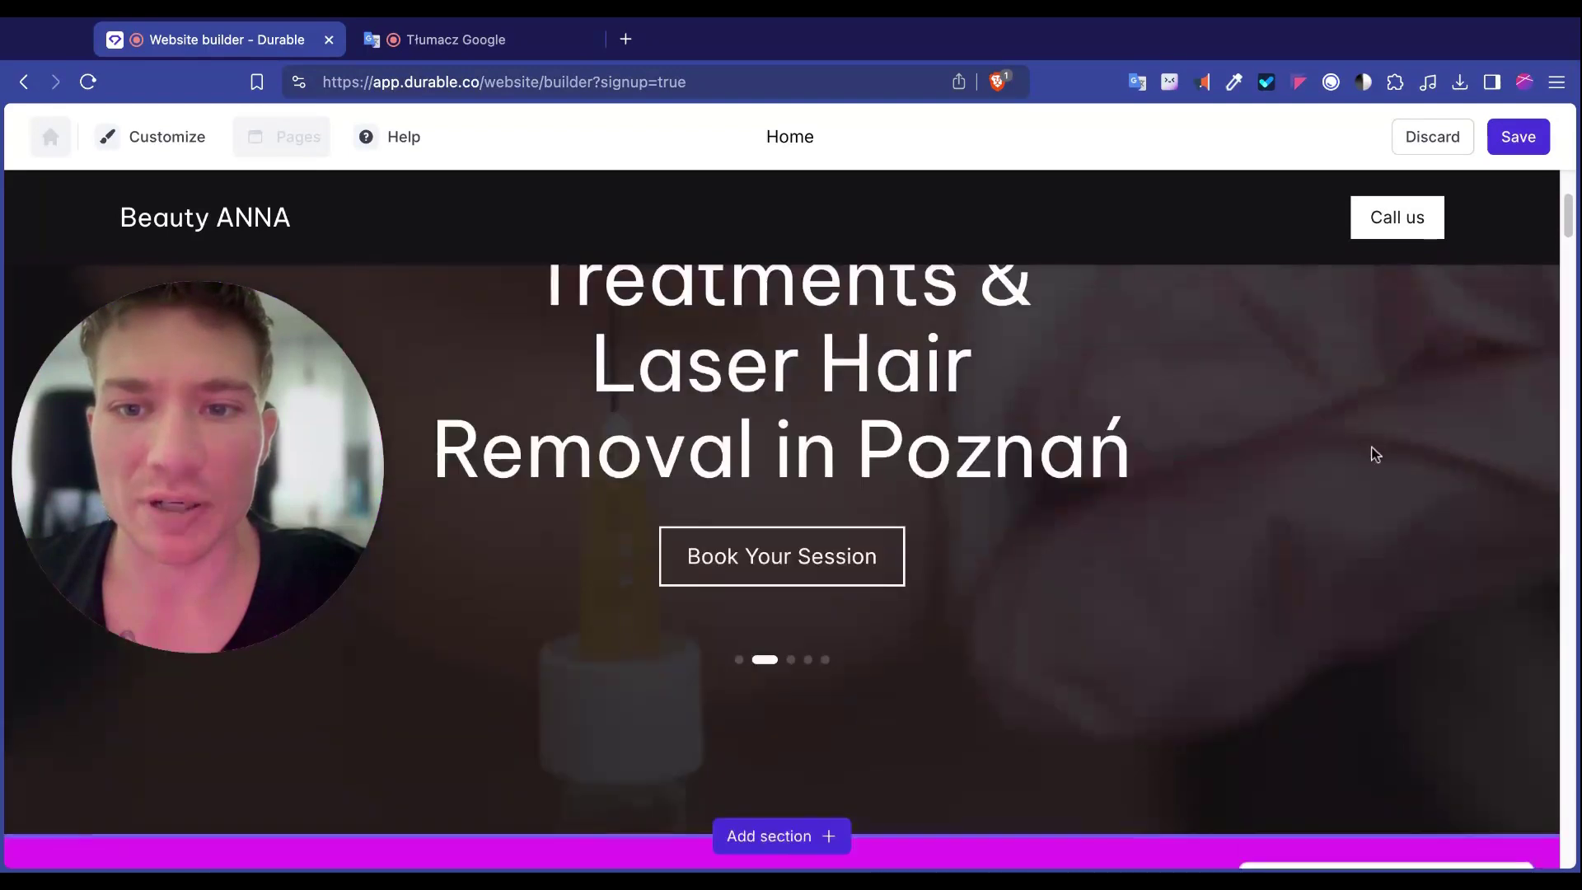
pyautogui.scroll(-5, 1107, 455)
pyautogui.scroll(-4, 1099, 455)
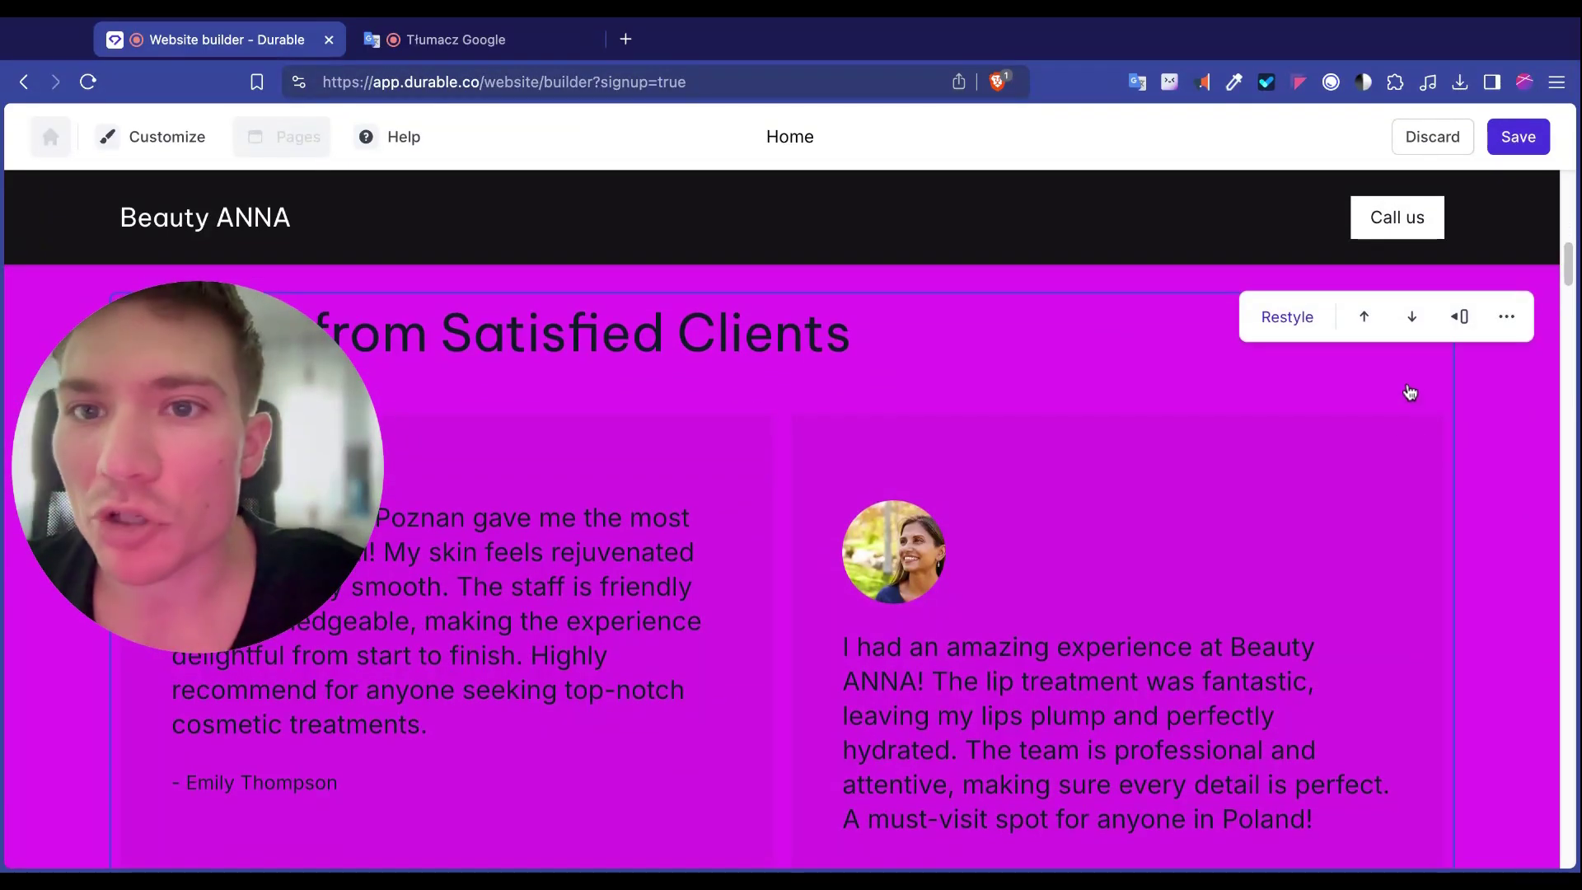
pyautogui.click(1505, 321)
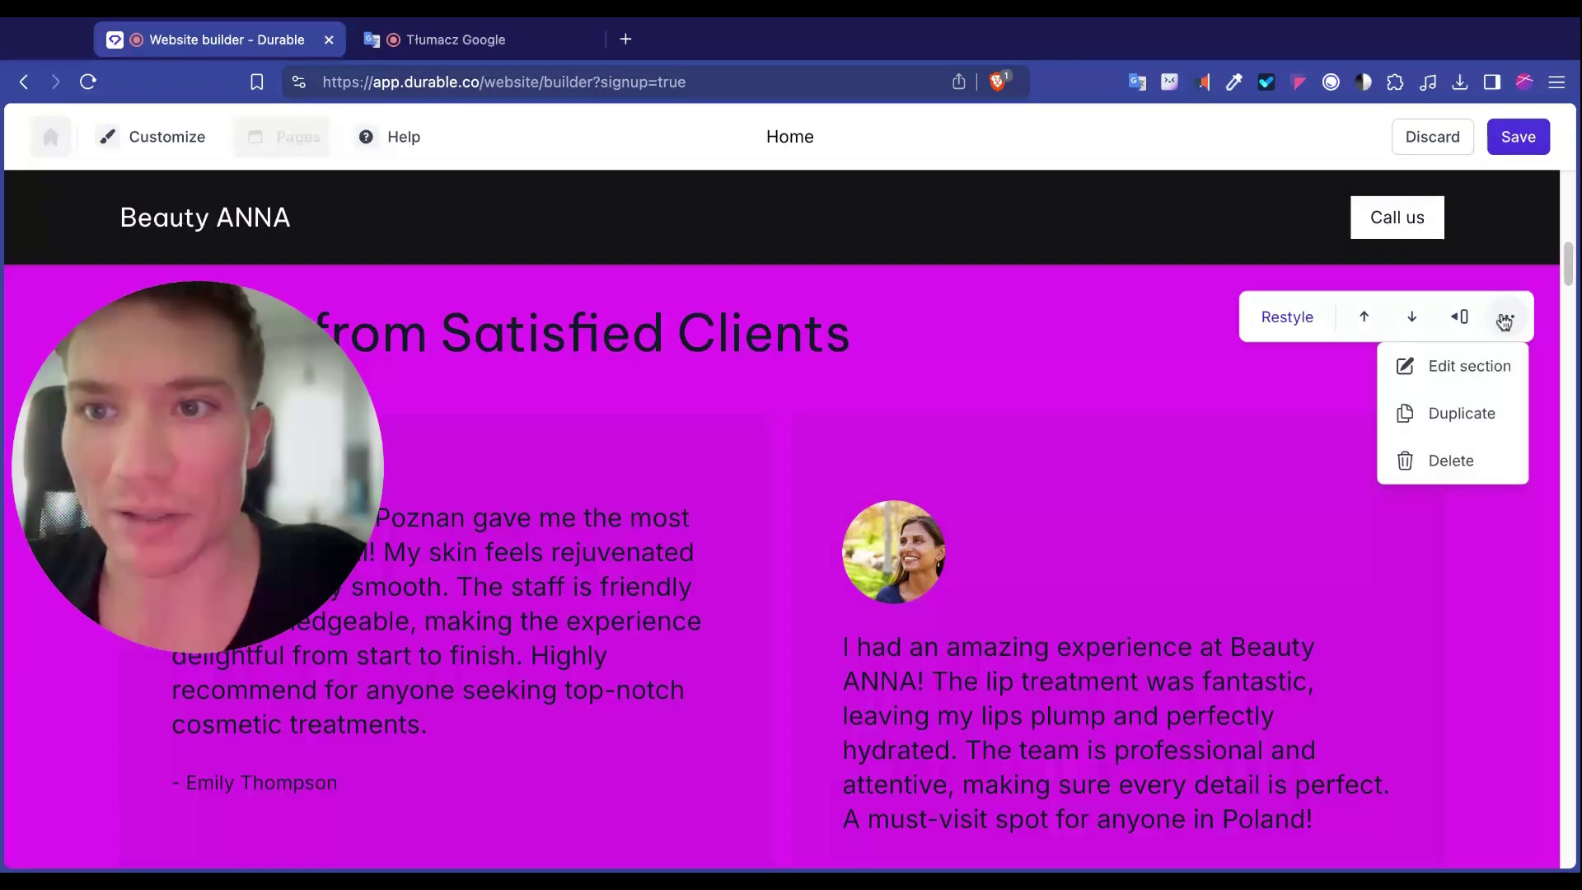
pyautogui.click(1451, 462)
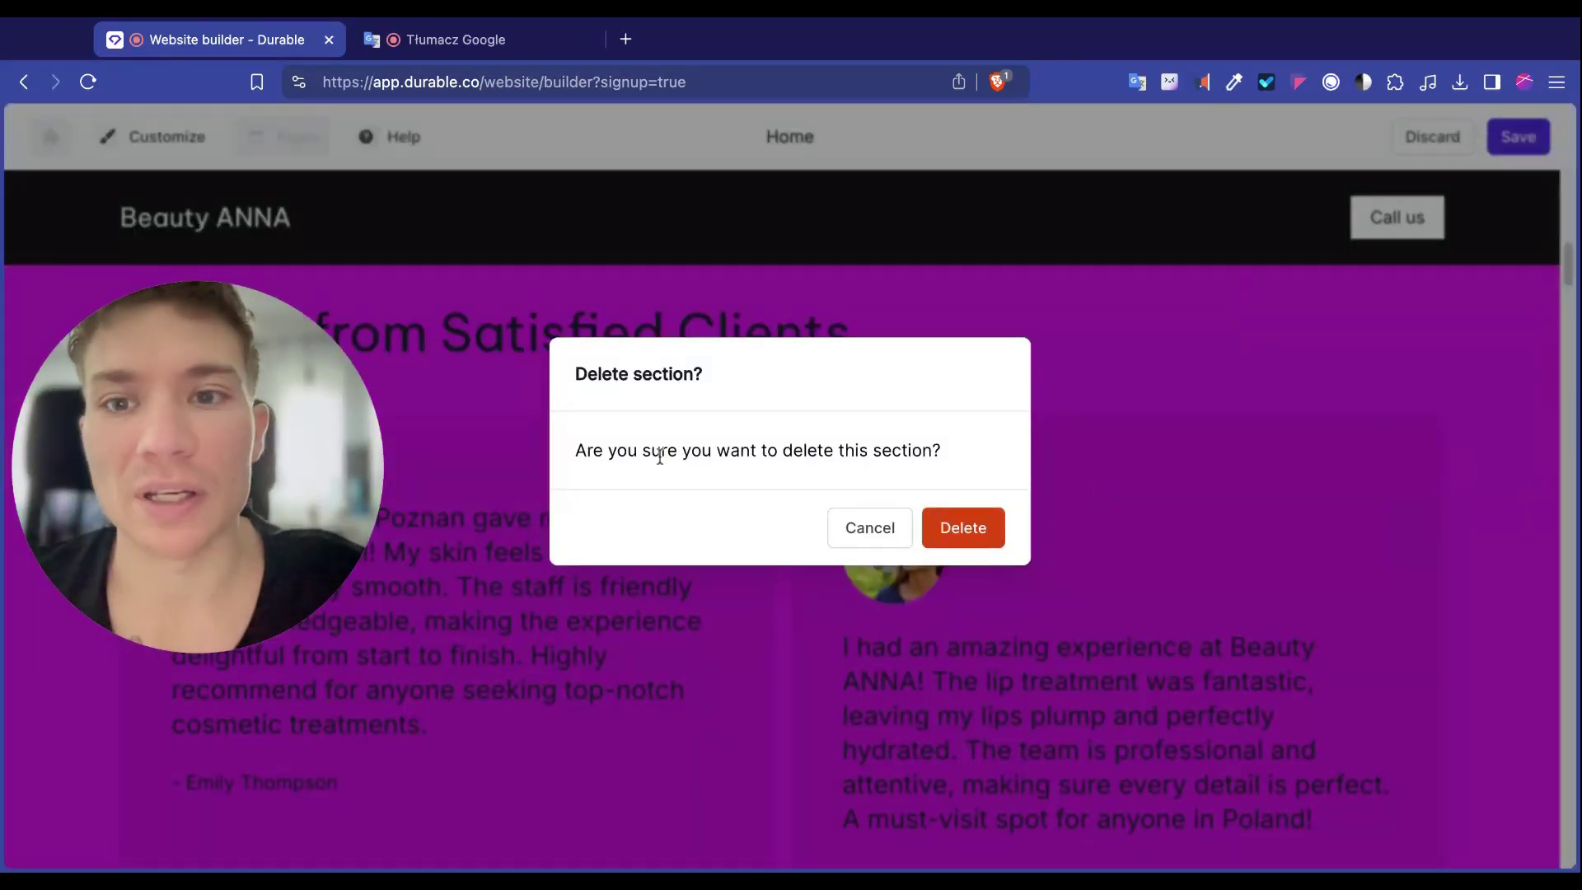
pyautogui.click(1003, 527)
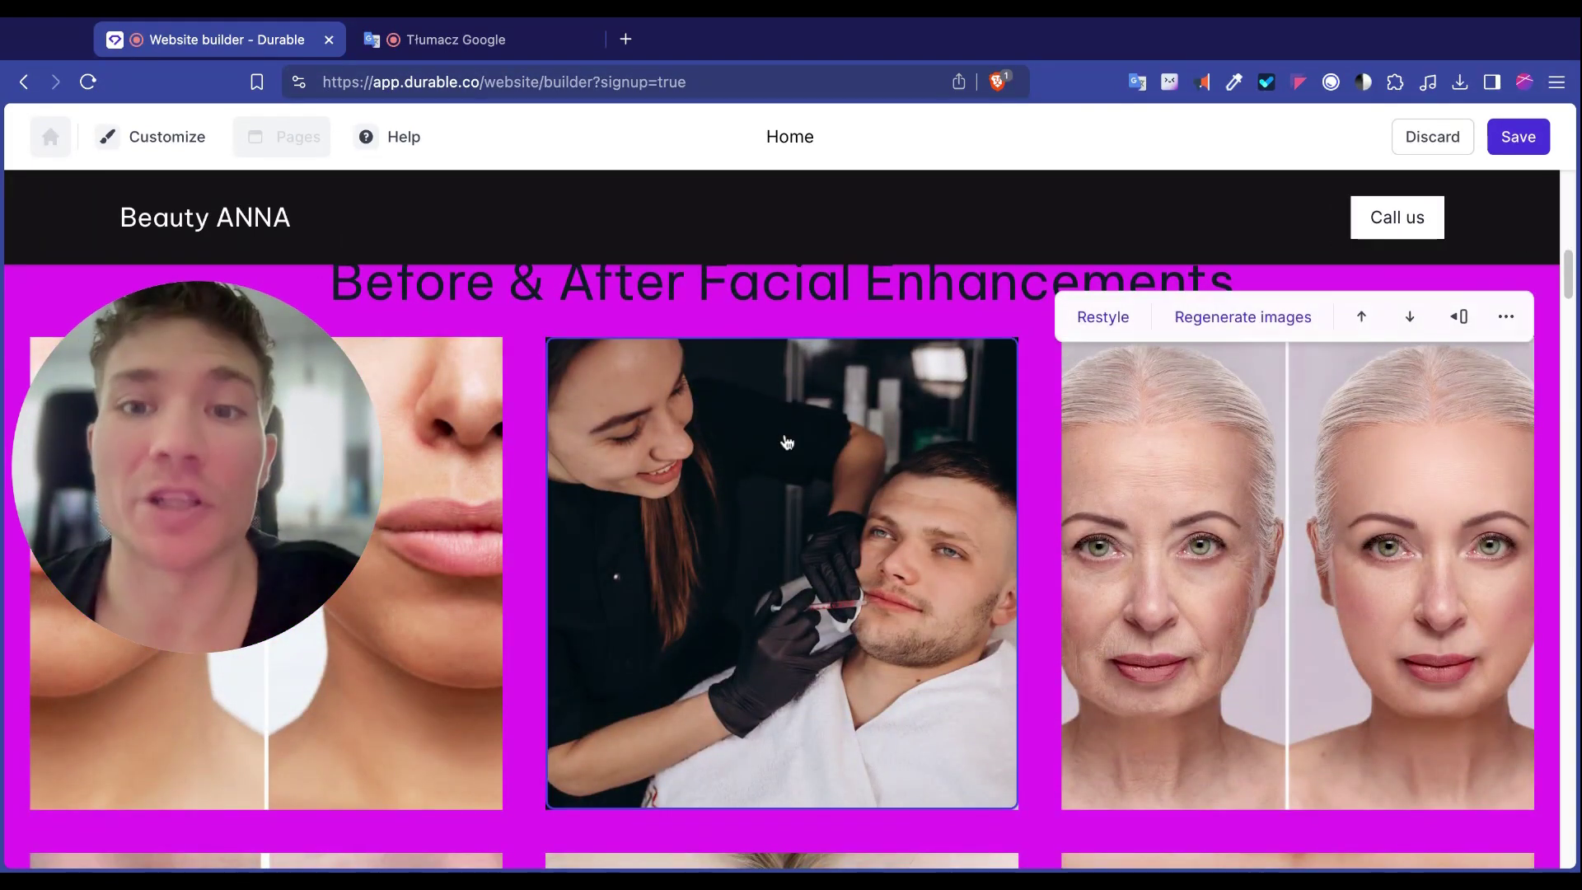
# Add a contact form section between the Before & After Facial Enhancements gallery and the Bespoke Beauty Solutions section.
pyautogui.scroll(-4, 762, 481)
pyautogui.scroll(-8, 762, 482)
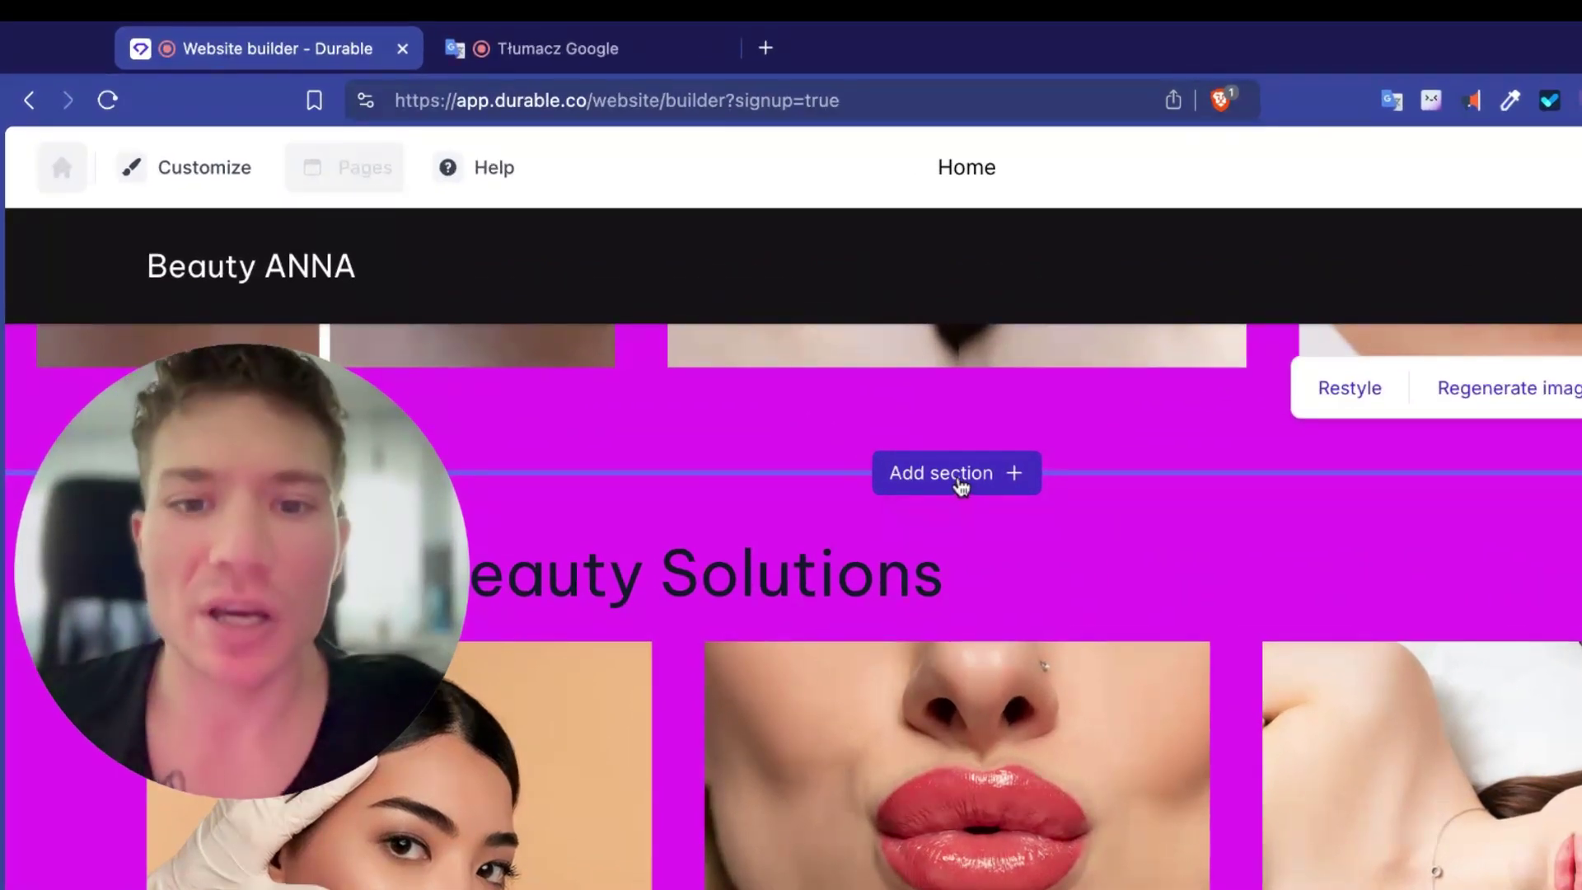
pyautogui.click(961, 484)
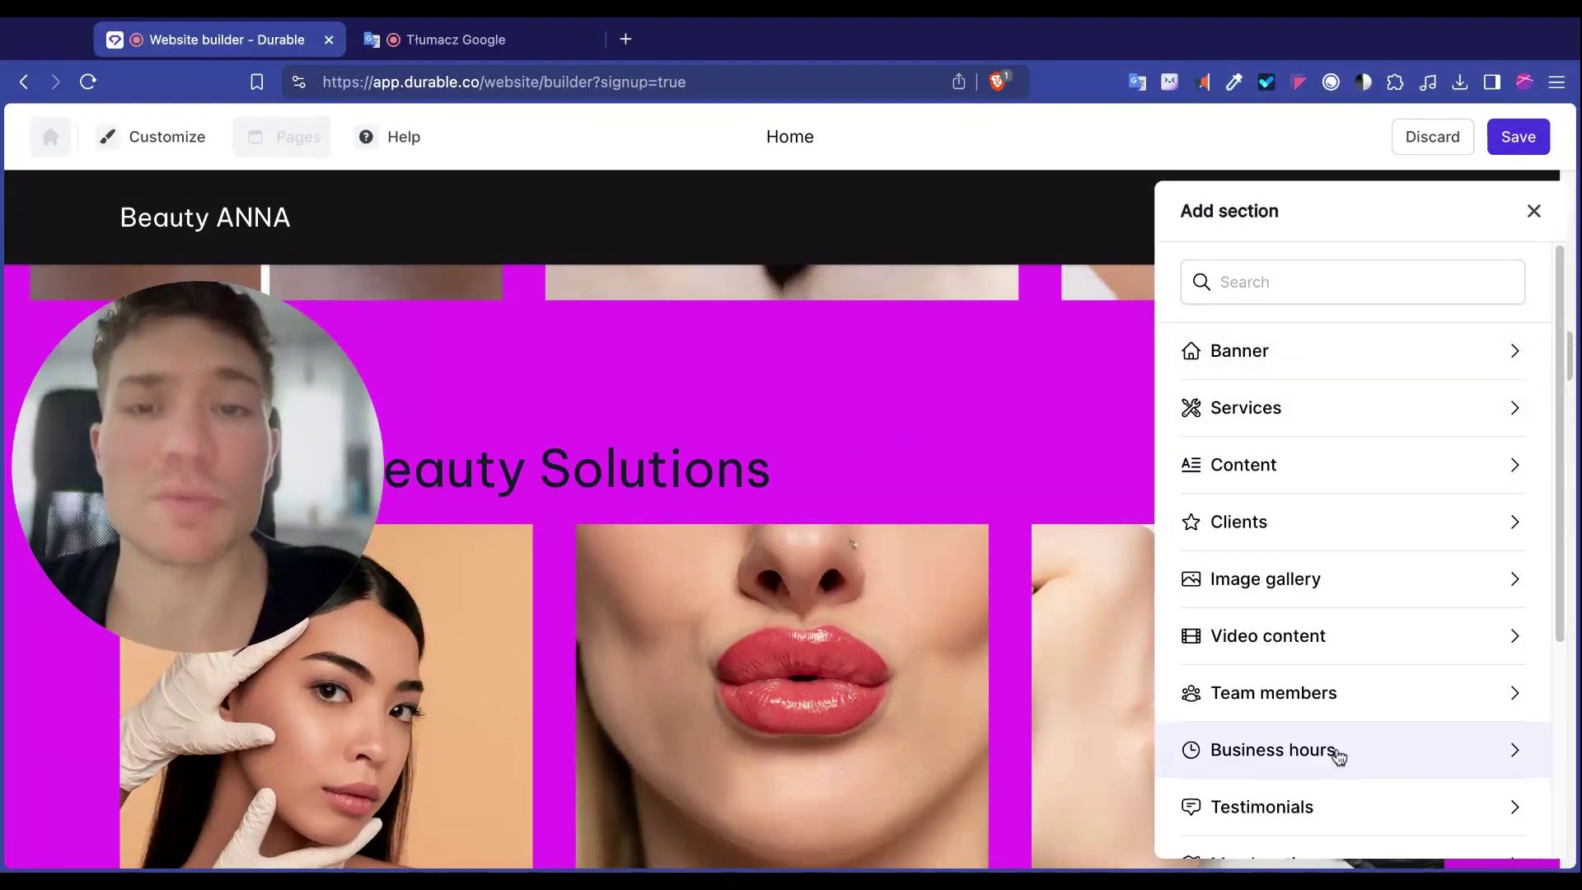
pyautogui.scroll(-1, 1330, 733)
pyautogui.scroll(-5, 1345, 675)
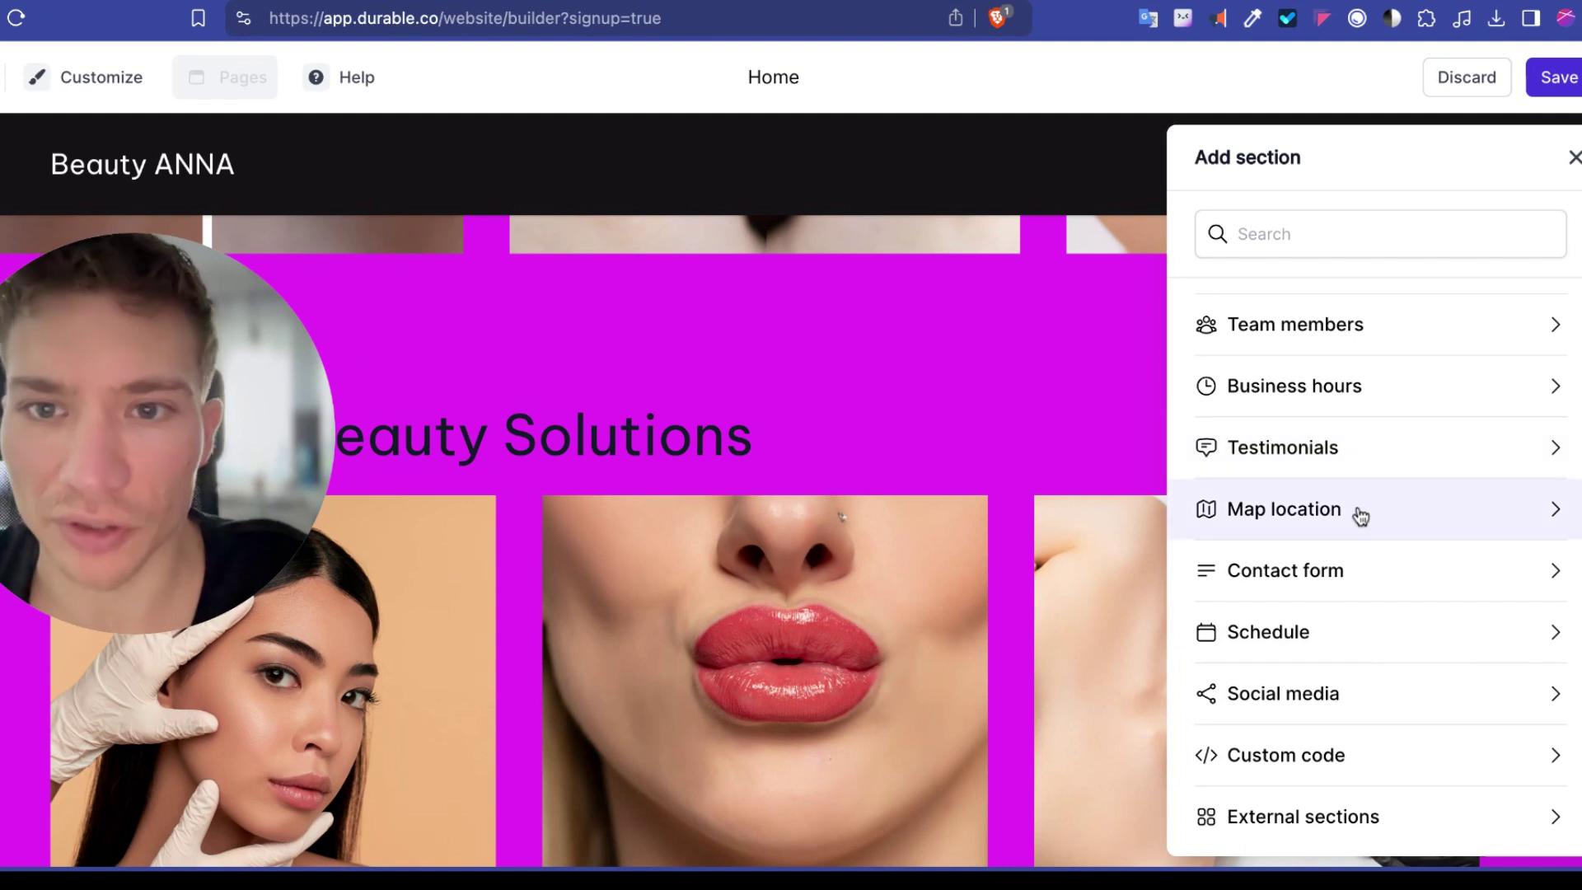
pyautogui.click(1283, 579)
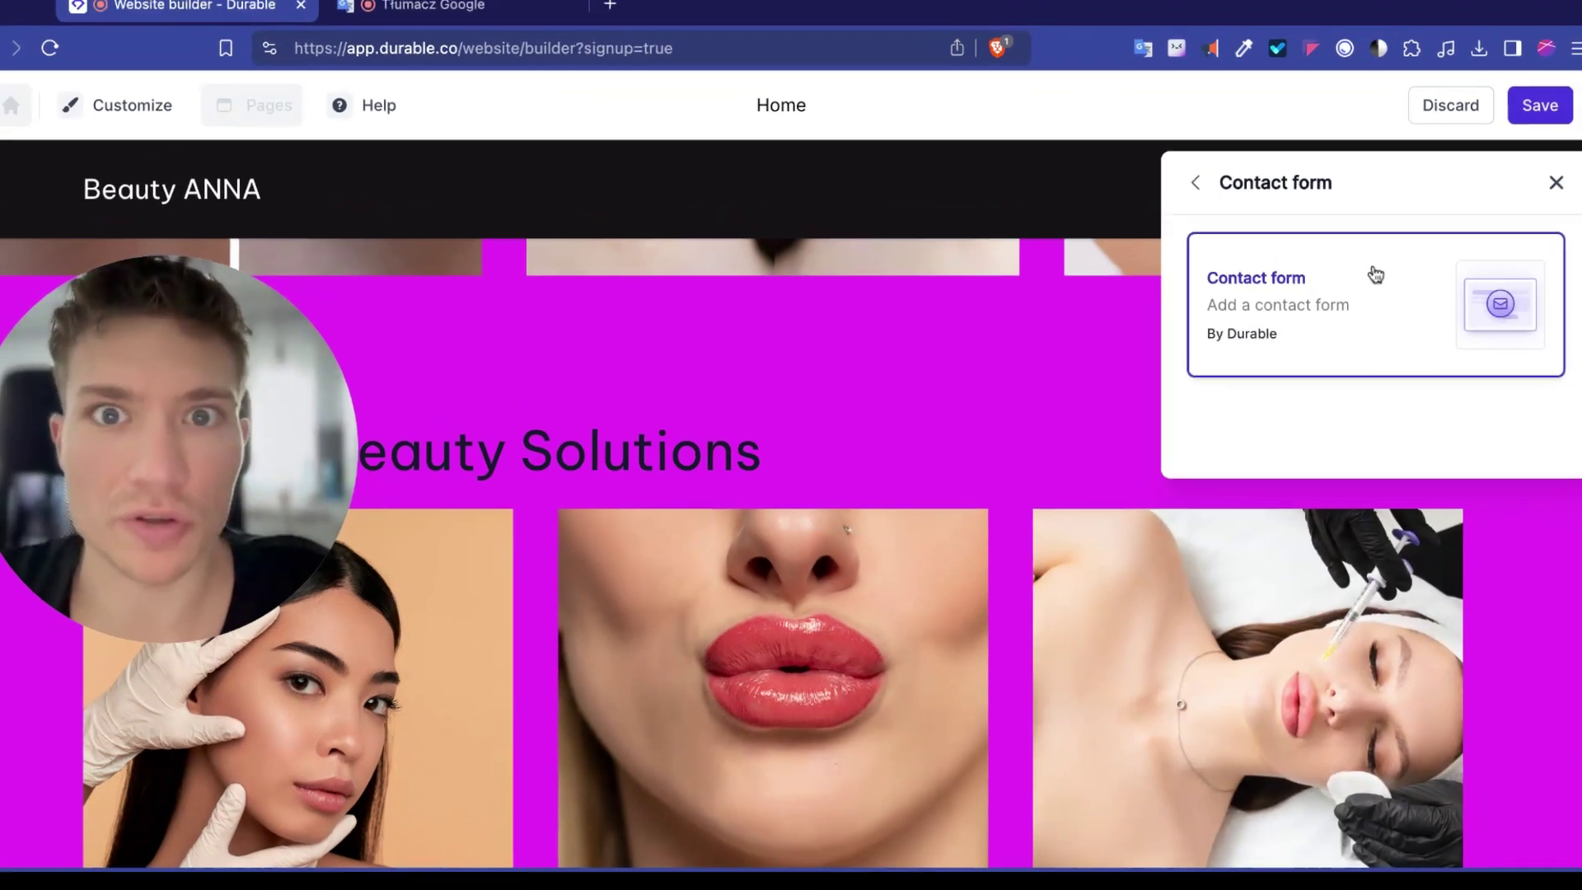
pyautogui.click(1376, 252)
pyautogui.moveTo(333, 475); pyautogui.dragTo(331, 384)
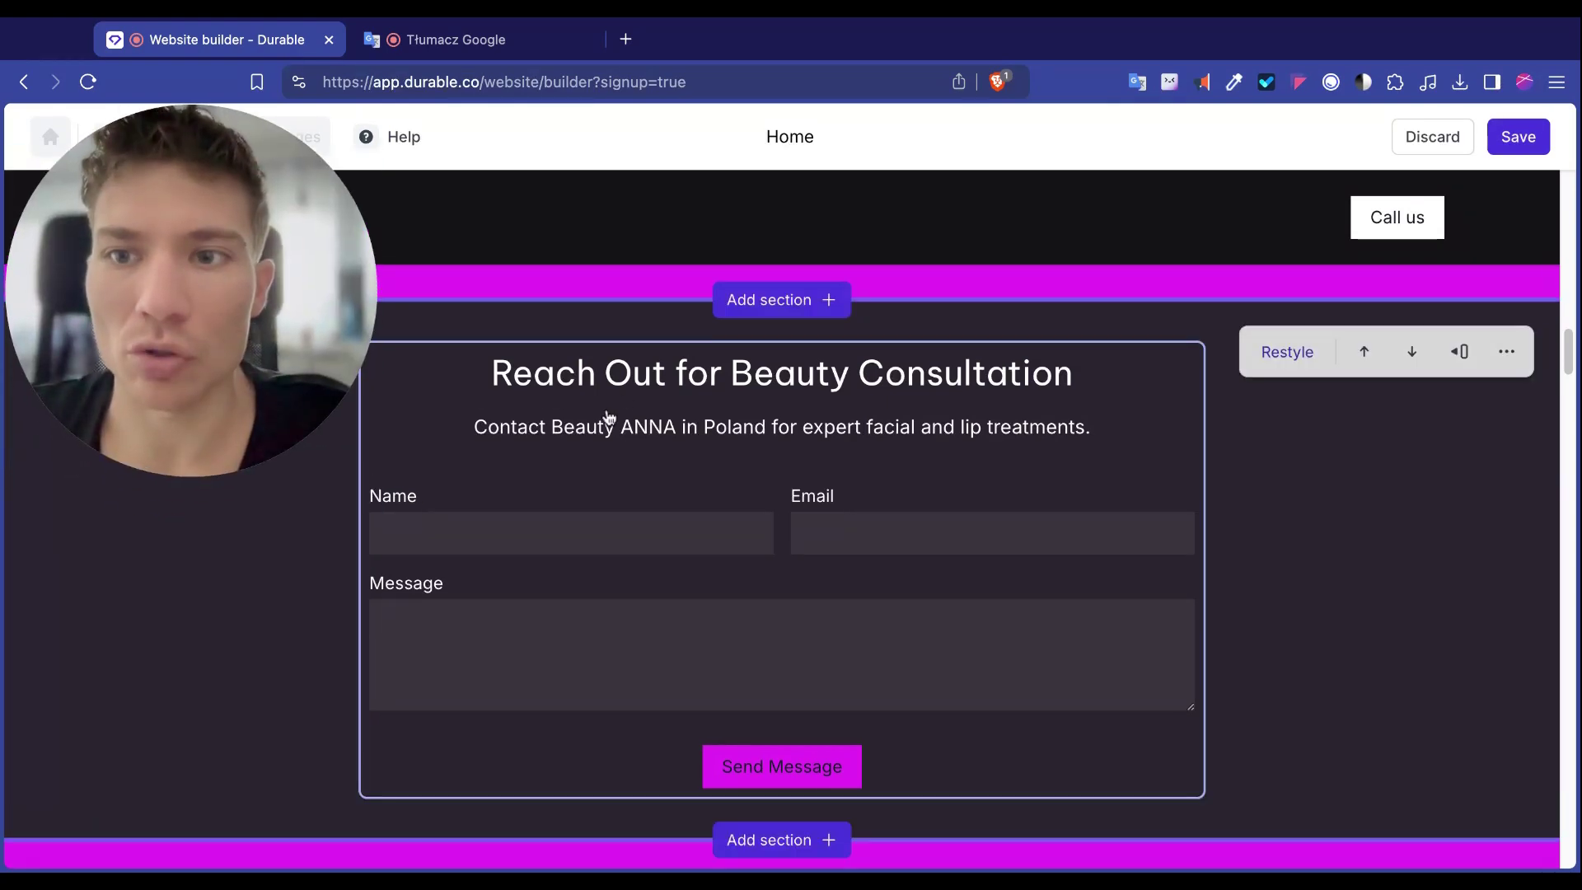
# Replace the contact form's heading with "Skontkatuj się ze mną" and review the form's fields and success message.
pyautogui.click(449, 388)
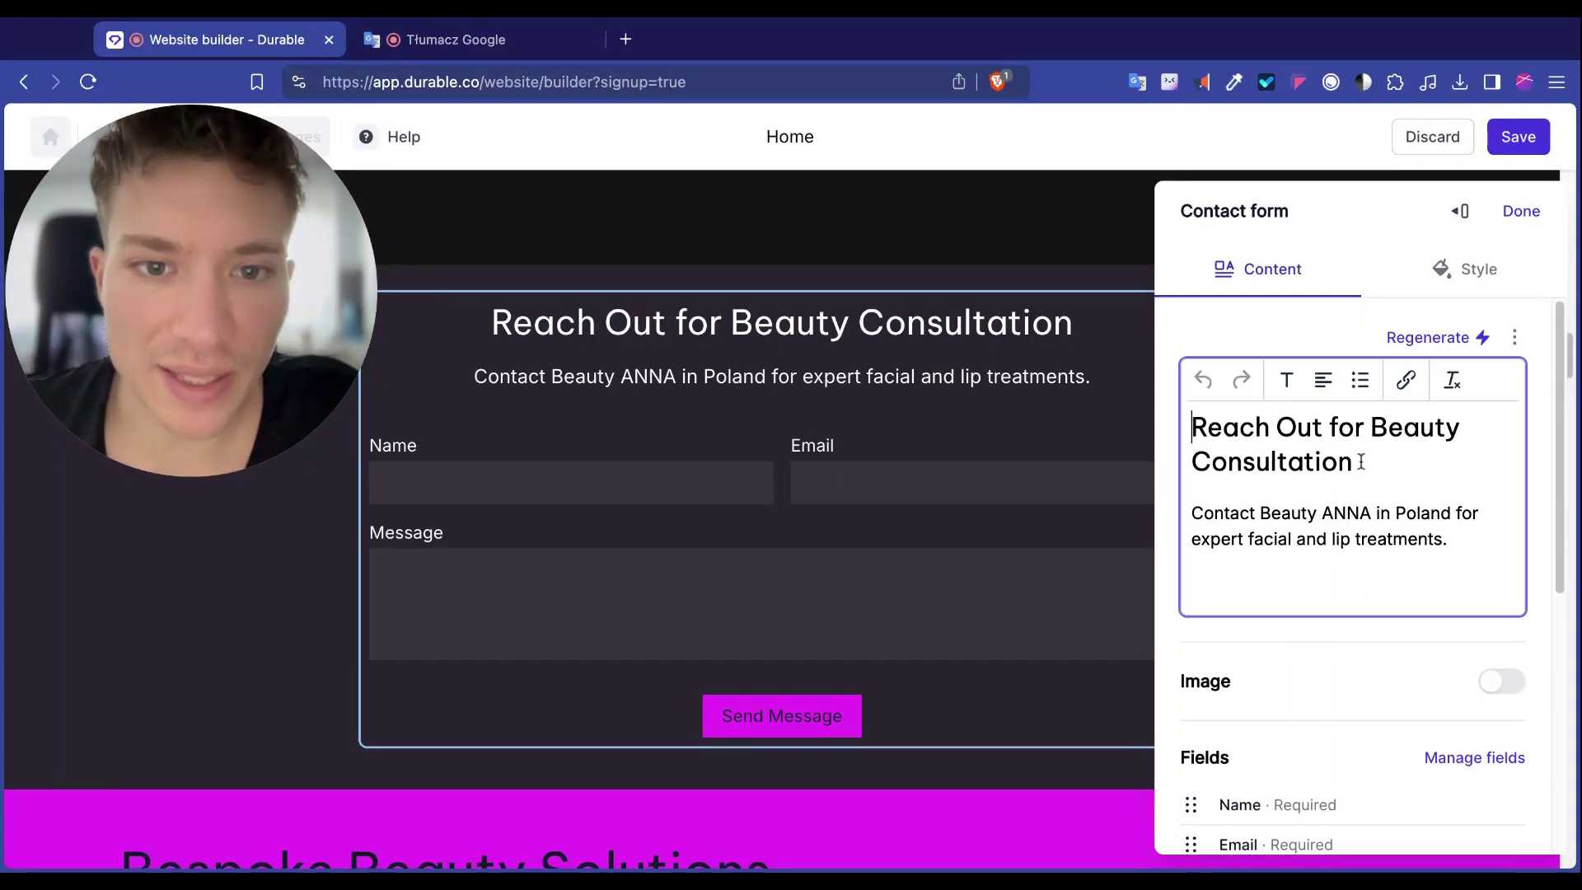
pyautogui.tripleClick(1286, 426)
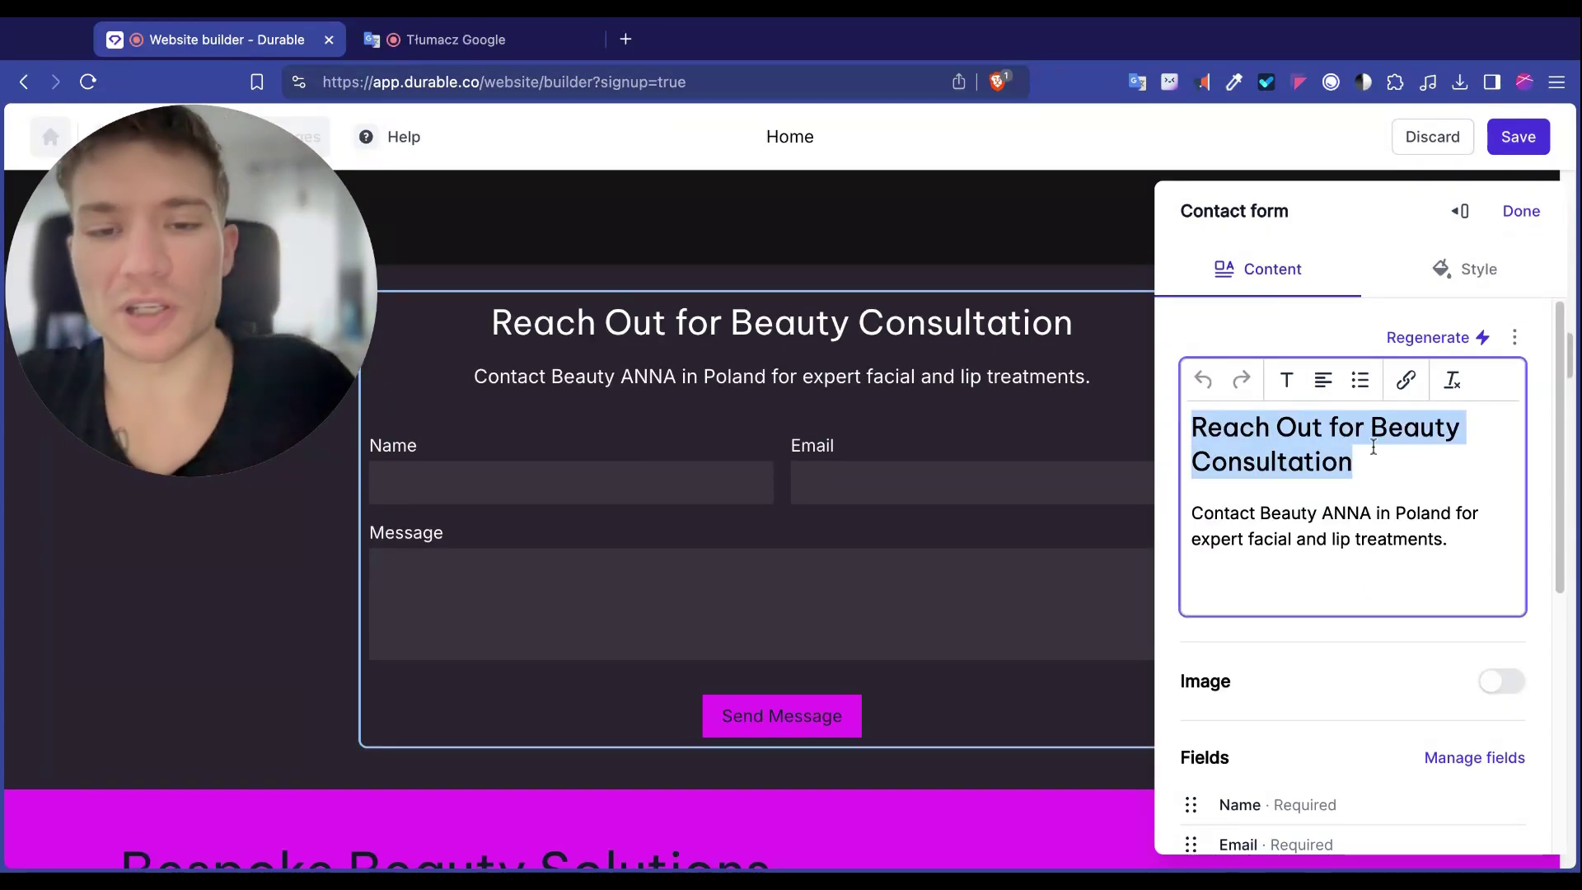
pyautogui.write('Skontaktuj się ze mną')
pyautogui.scroll(-8, 1346, 432)
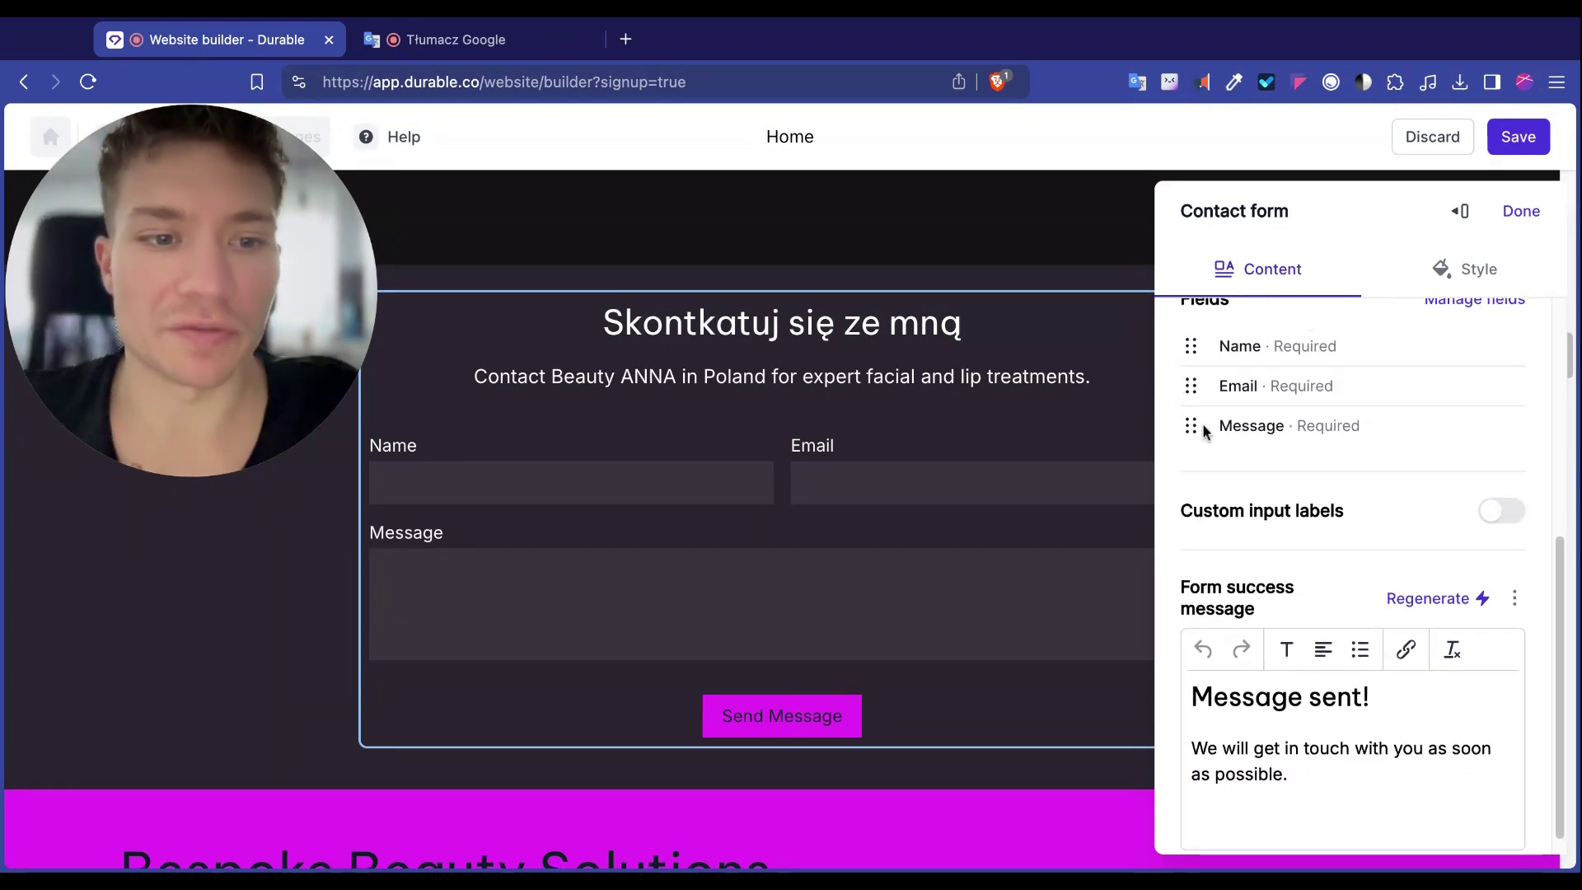
pyautogui.moveTo(1192, 425); pyautogui.dragTo(1192, 423)
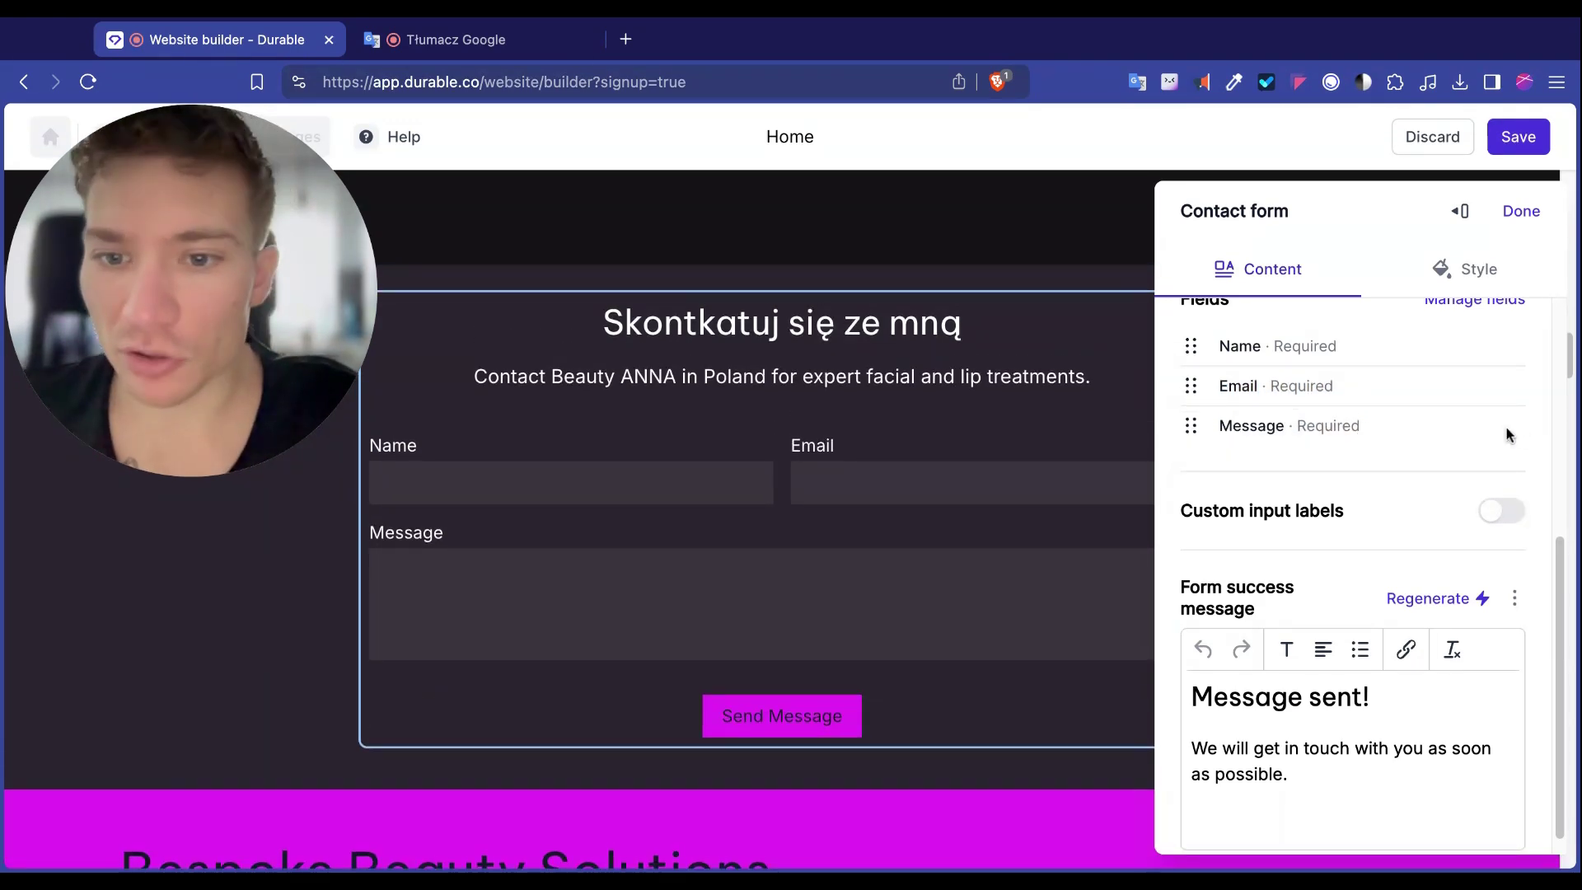
pyautogui.scroll(-1, 1397, 419)
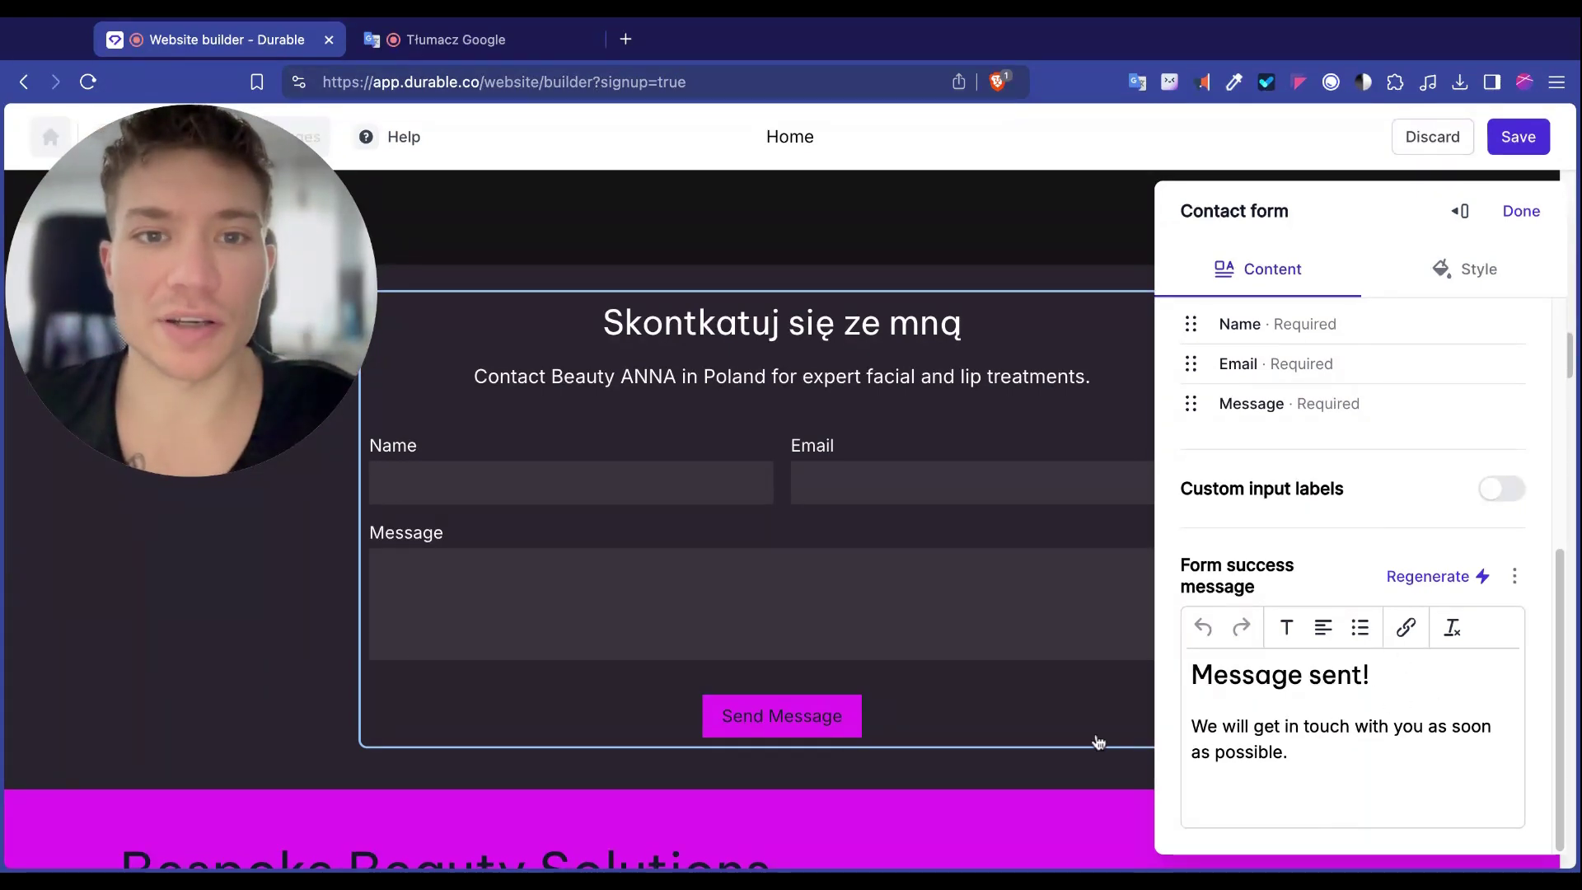
pyautogui.tripleClick(1254, 675)
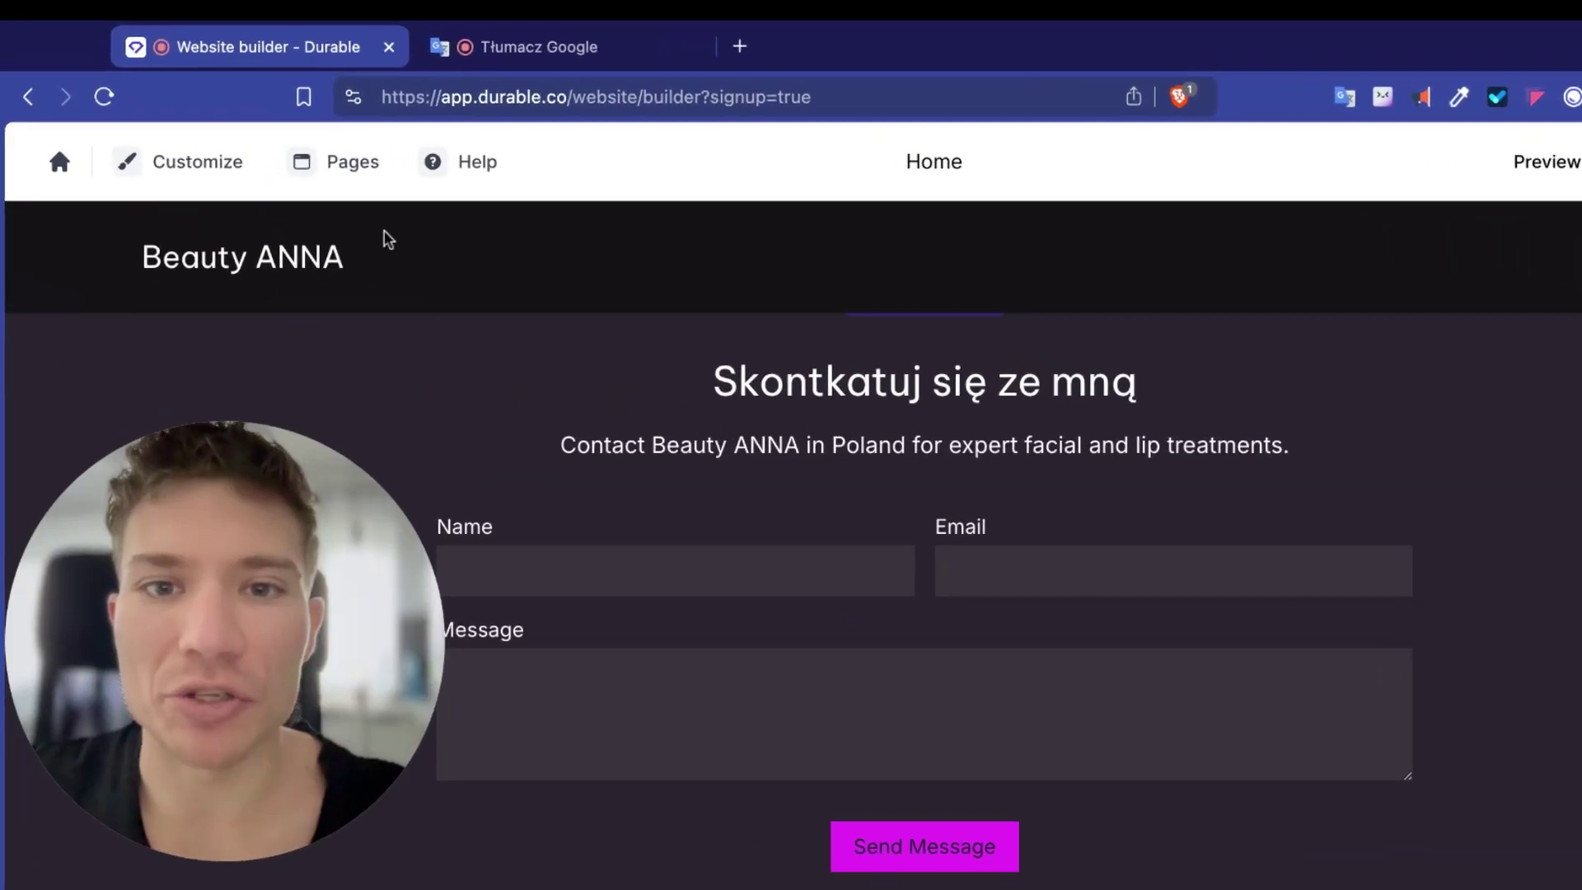
# Review the available page templates and create a new page from the Blog post template.
pyautogui.click(288, 139)
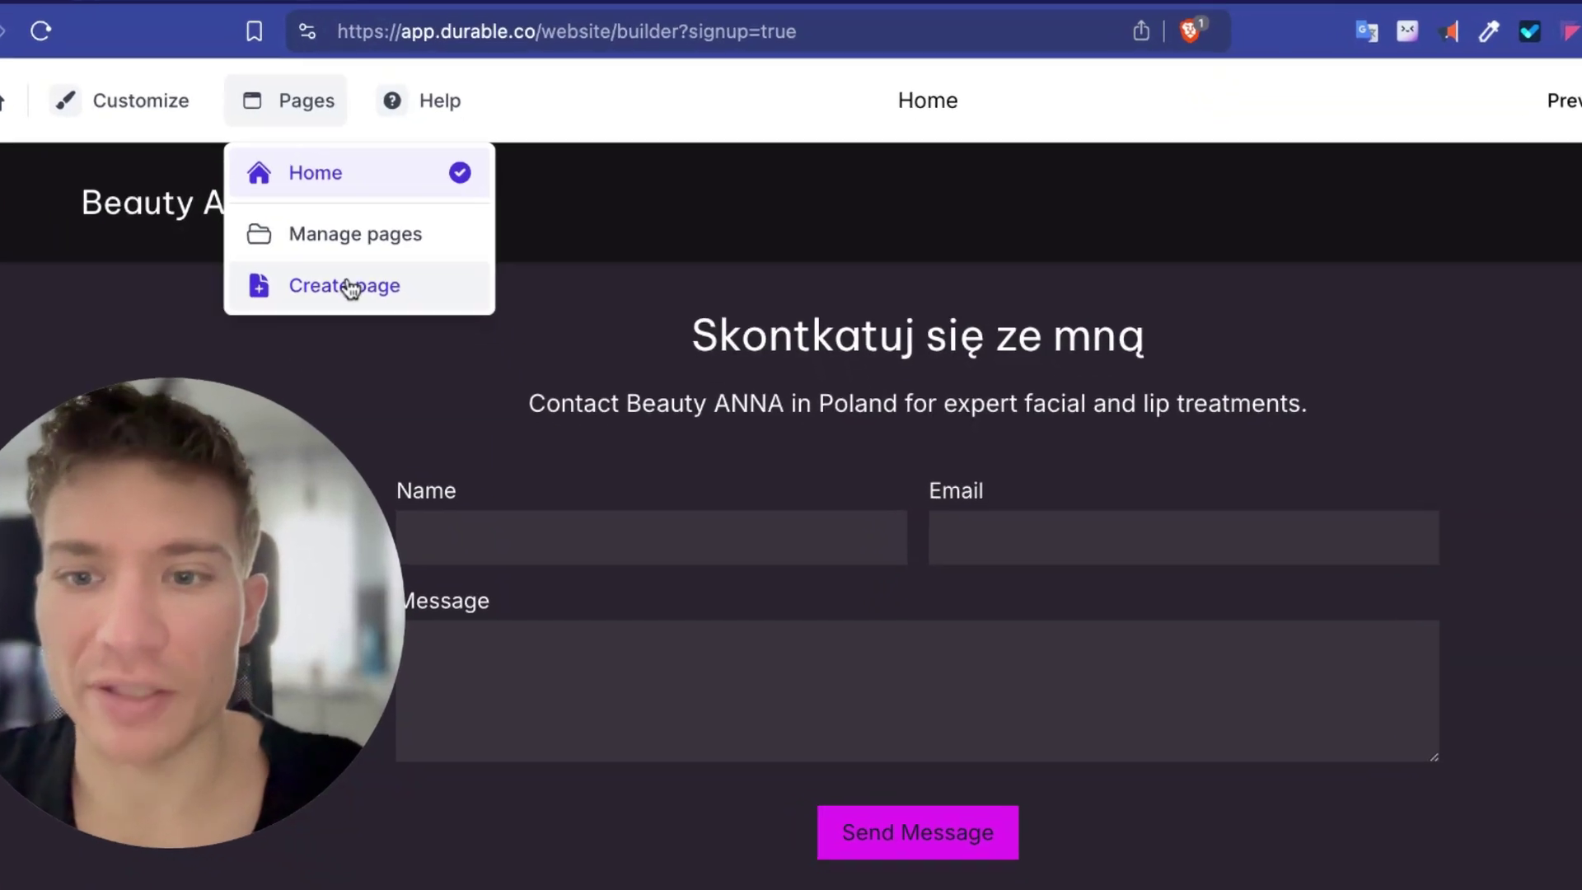
pyautogui.click(388, 336)
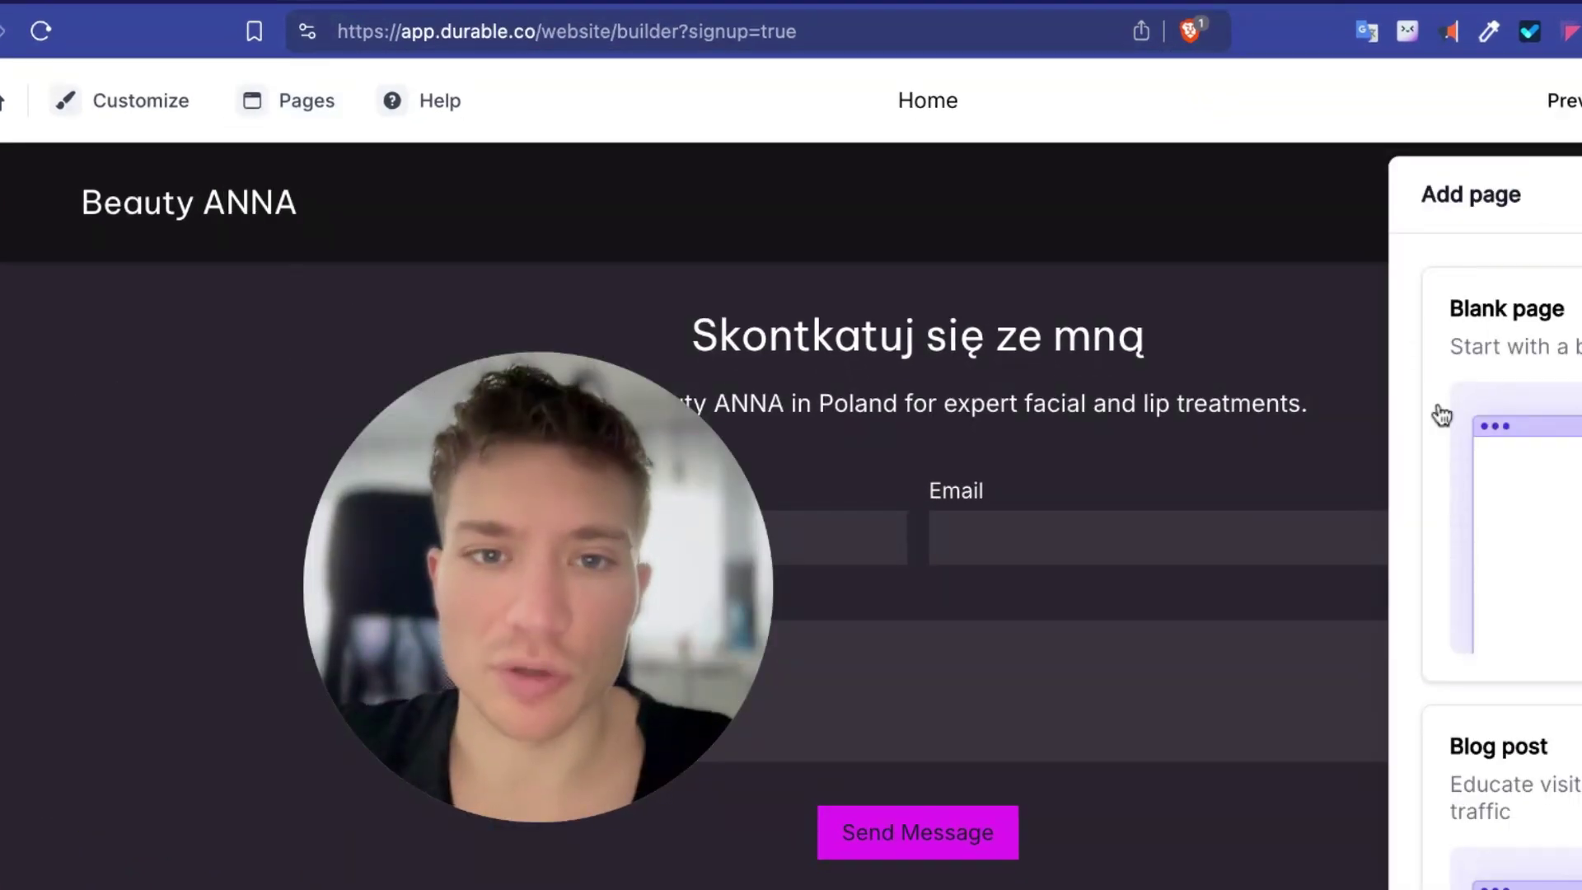
pyautogui.scroll(-8, 1499, 535)
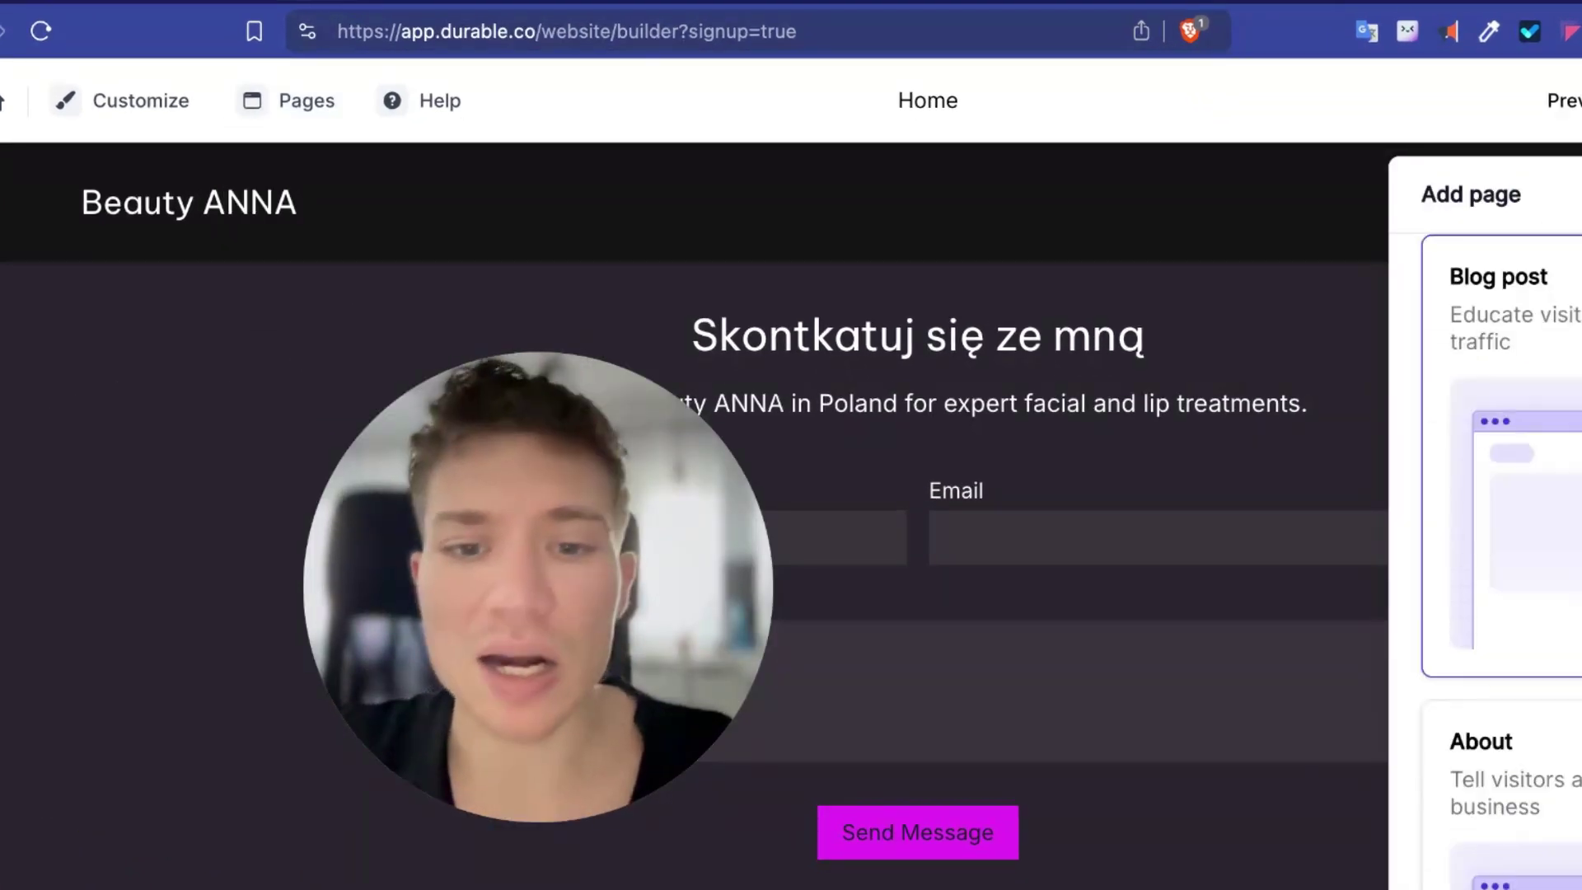
pyautogui.scroll(-3, 1559, 420)
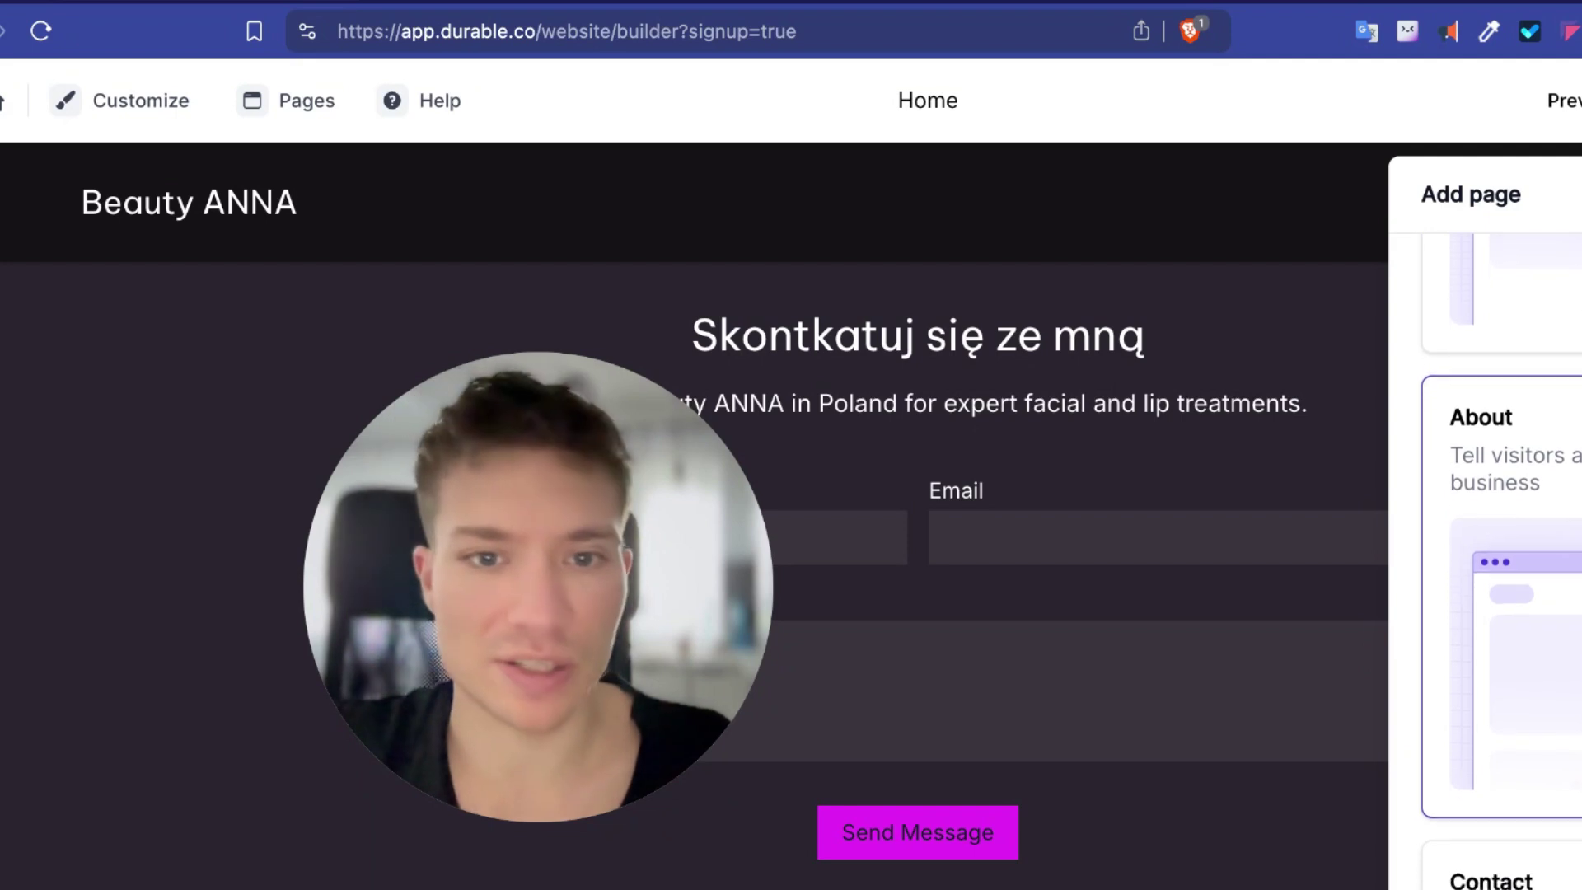
pyautogui.scroll(-5, 1559, 420)
pyautogui.scroll(10, 1559, 420)
pyautogui.scroll(4, 1500, 494)
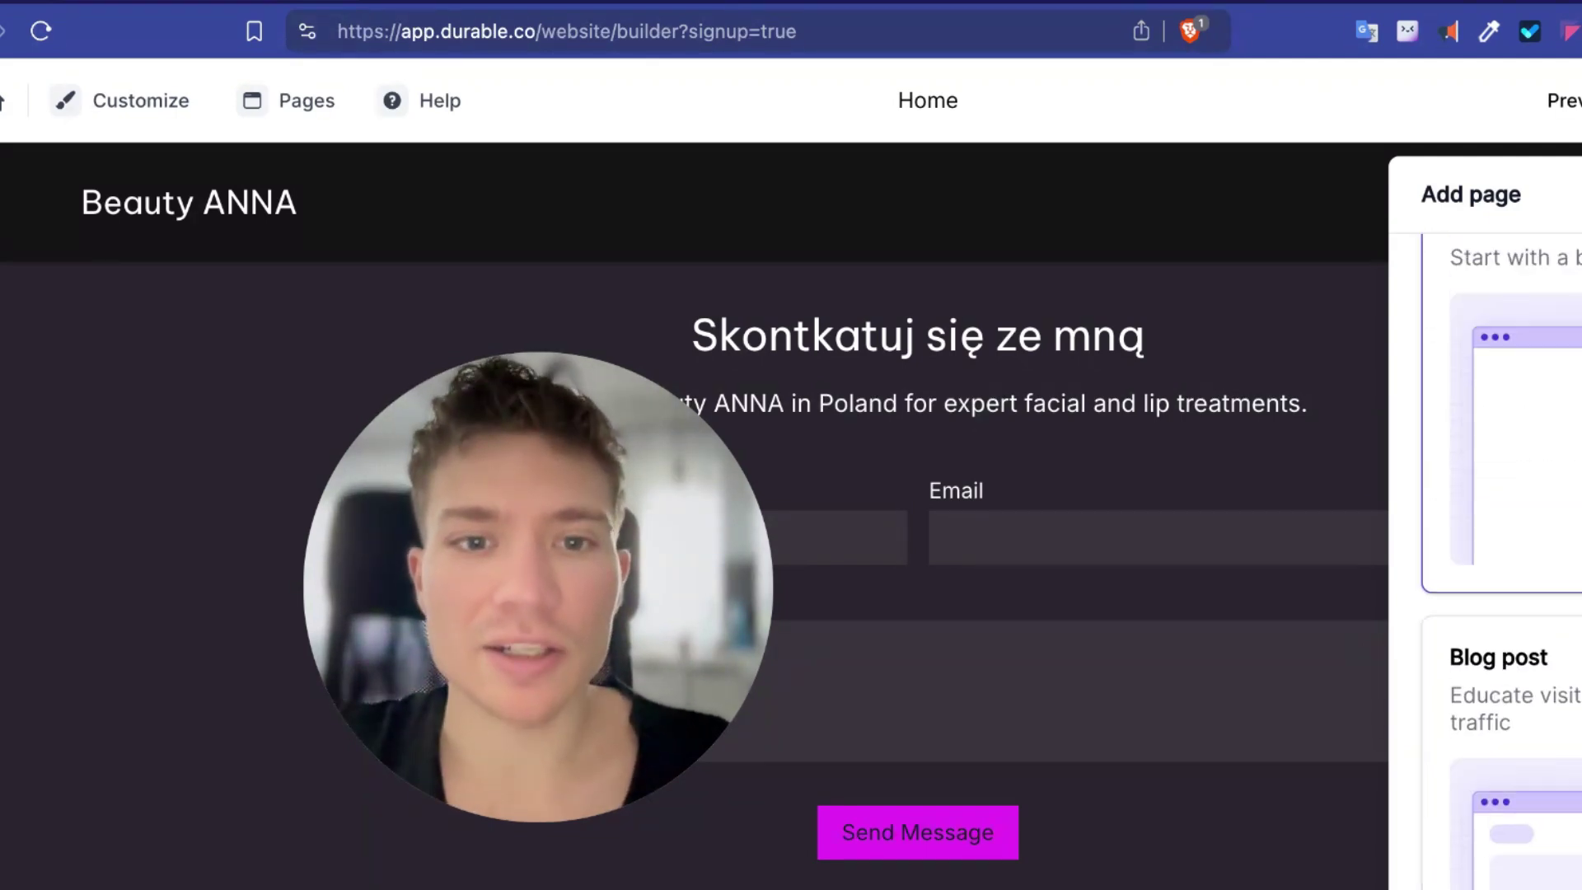
pyautogui.scroll(-4, 1500, 494)
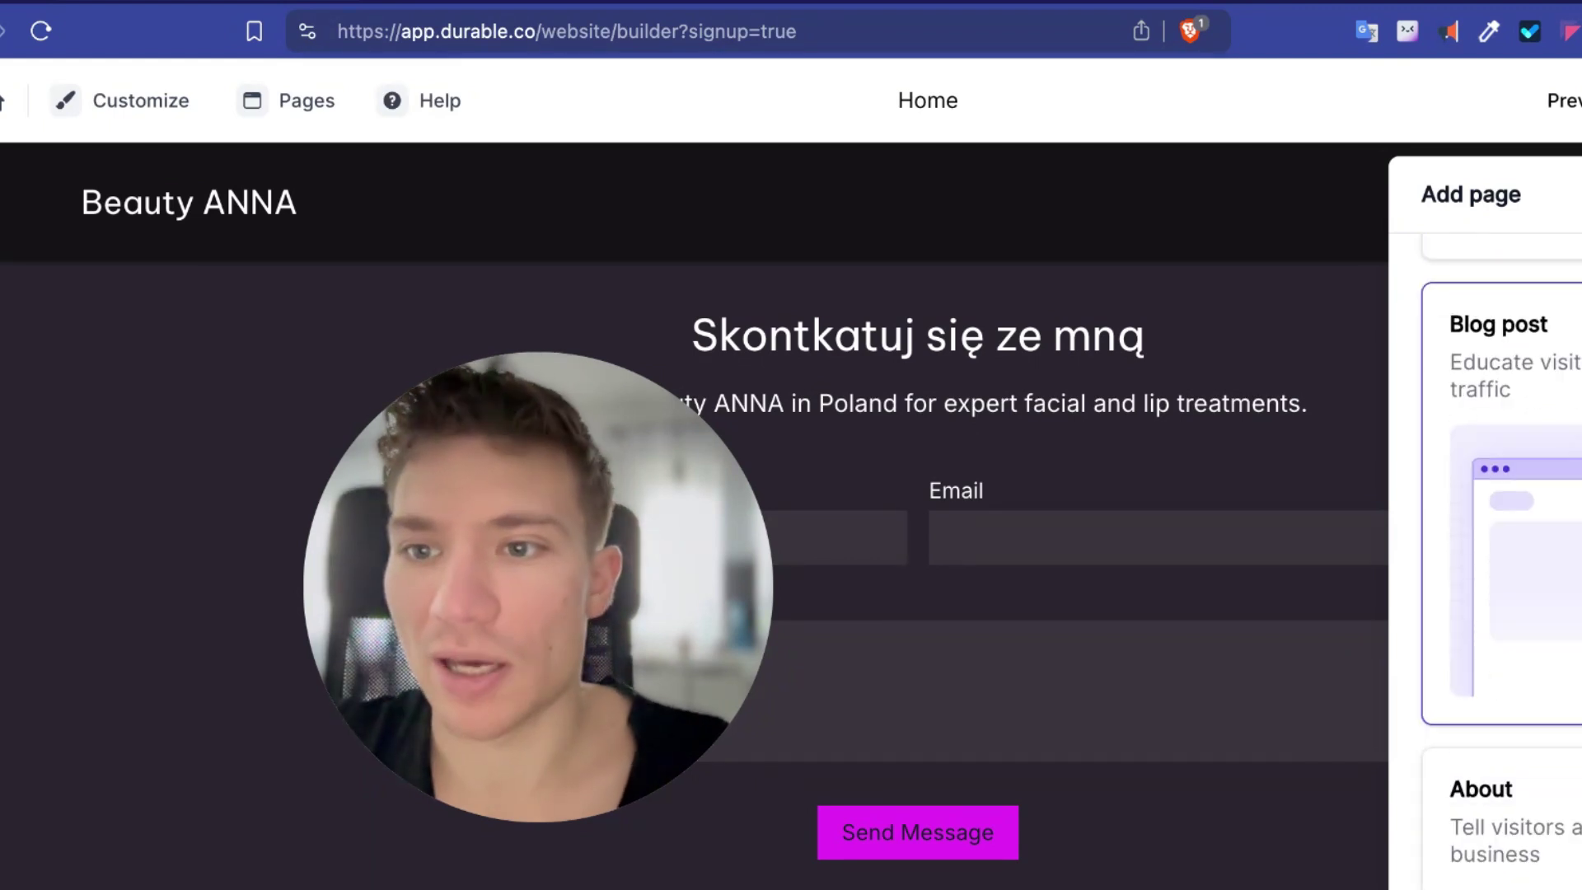
pyautogui.click(1500, 495)
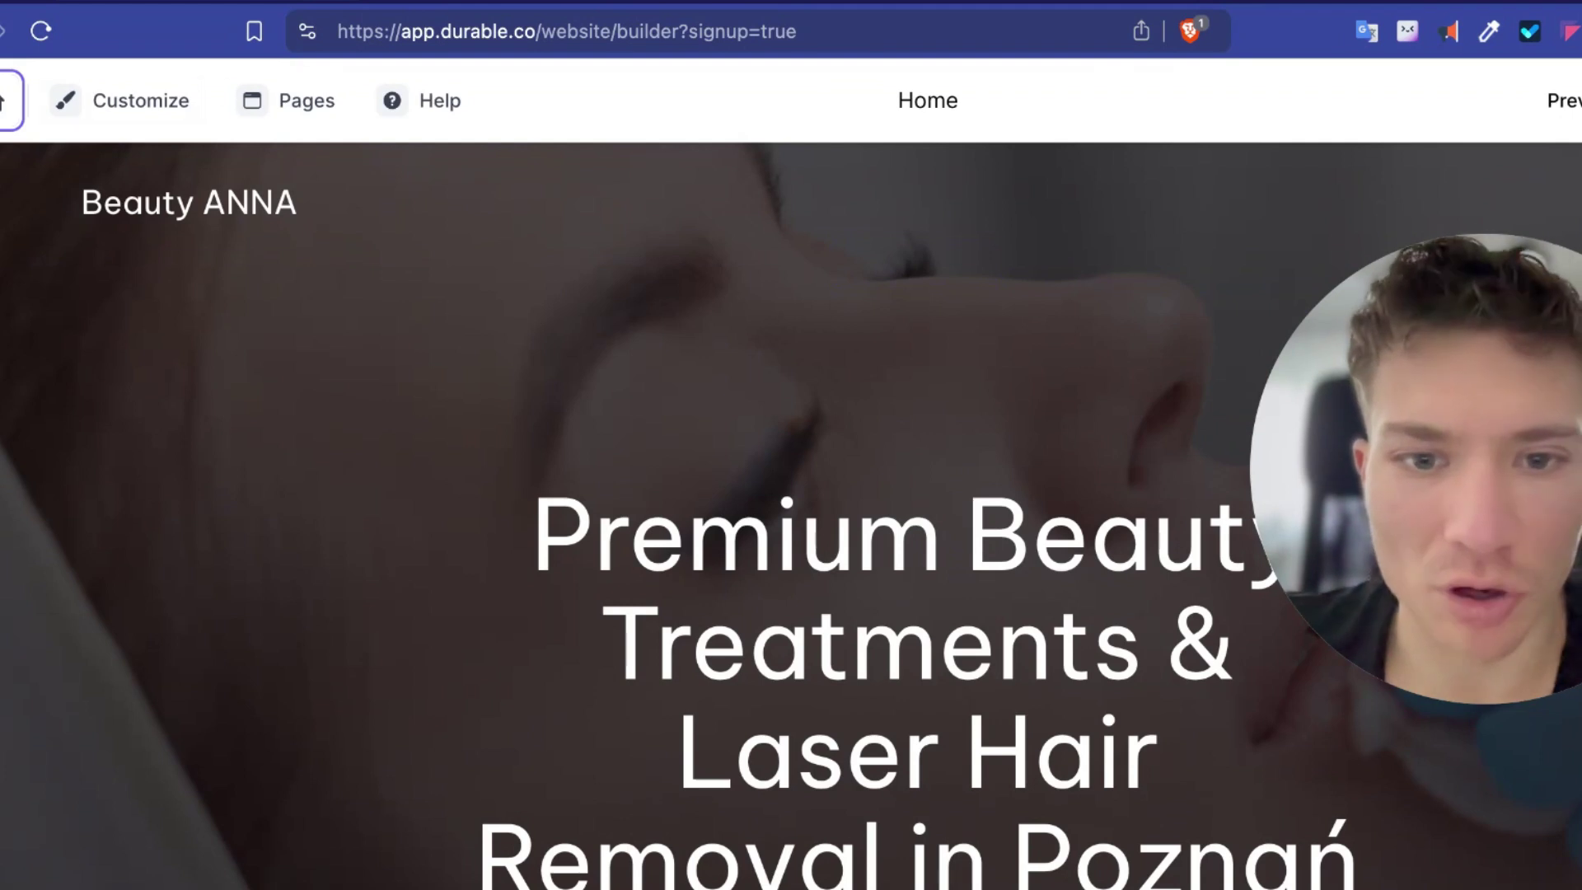
# Open the Blog page, review the AI Content Strategist automation offer and start adding a blog post.
pyautogui.click(306, 106)
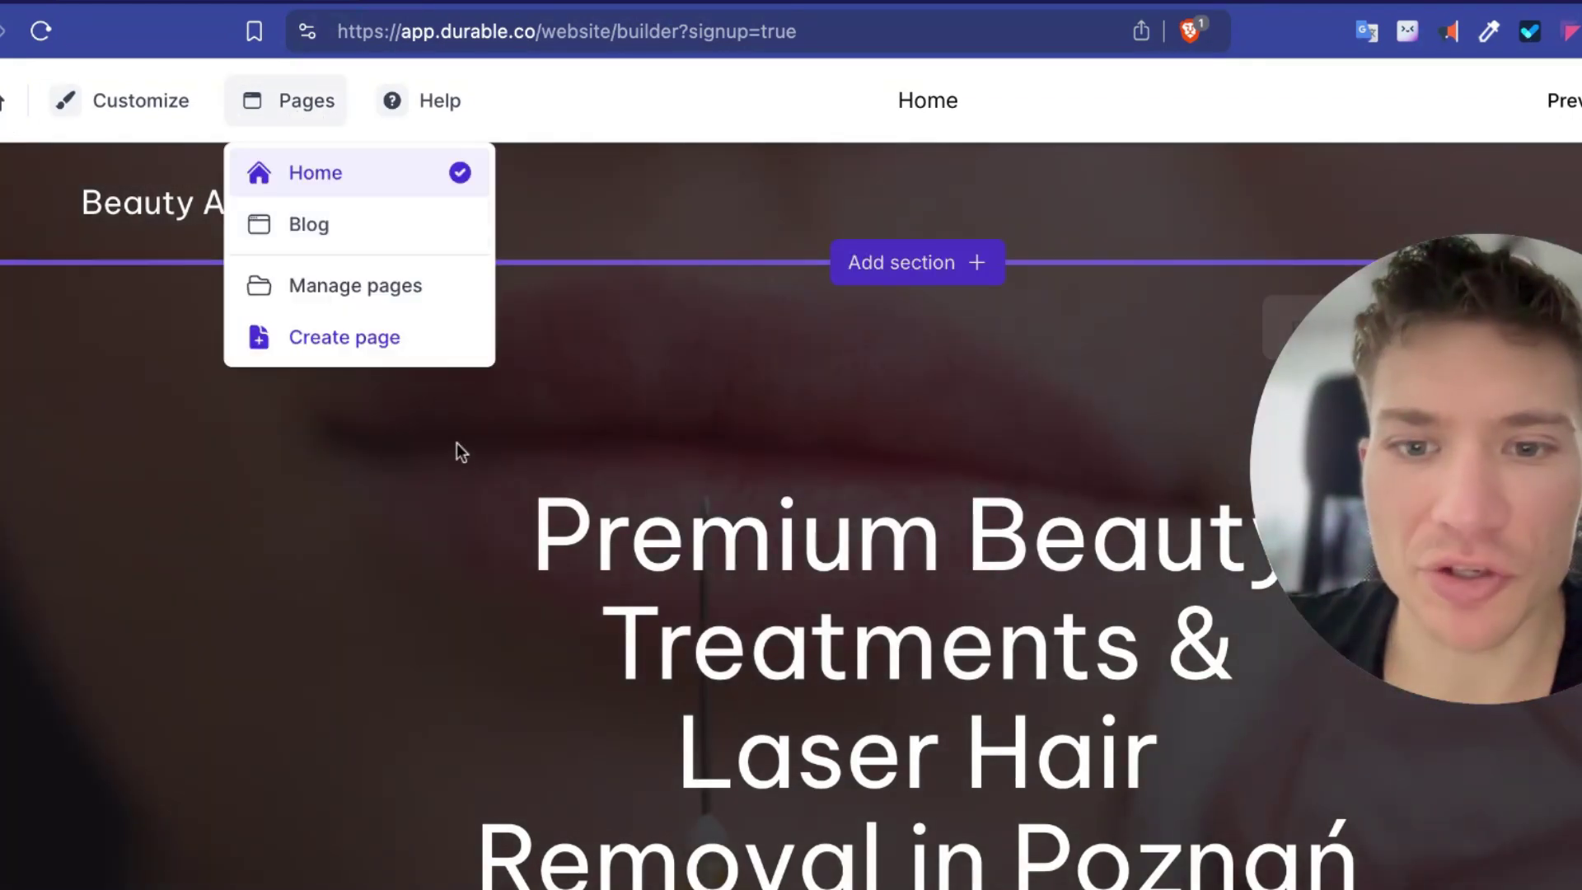
pyautogui.click(354, 234)
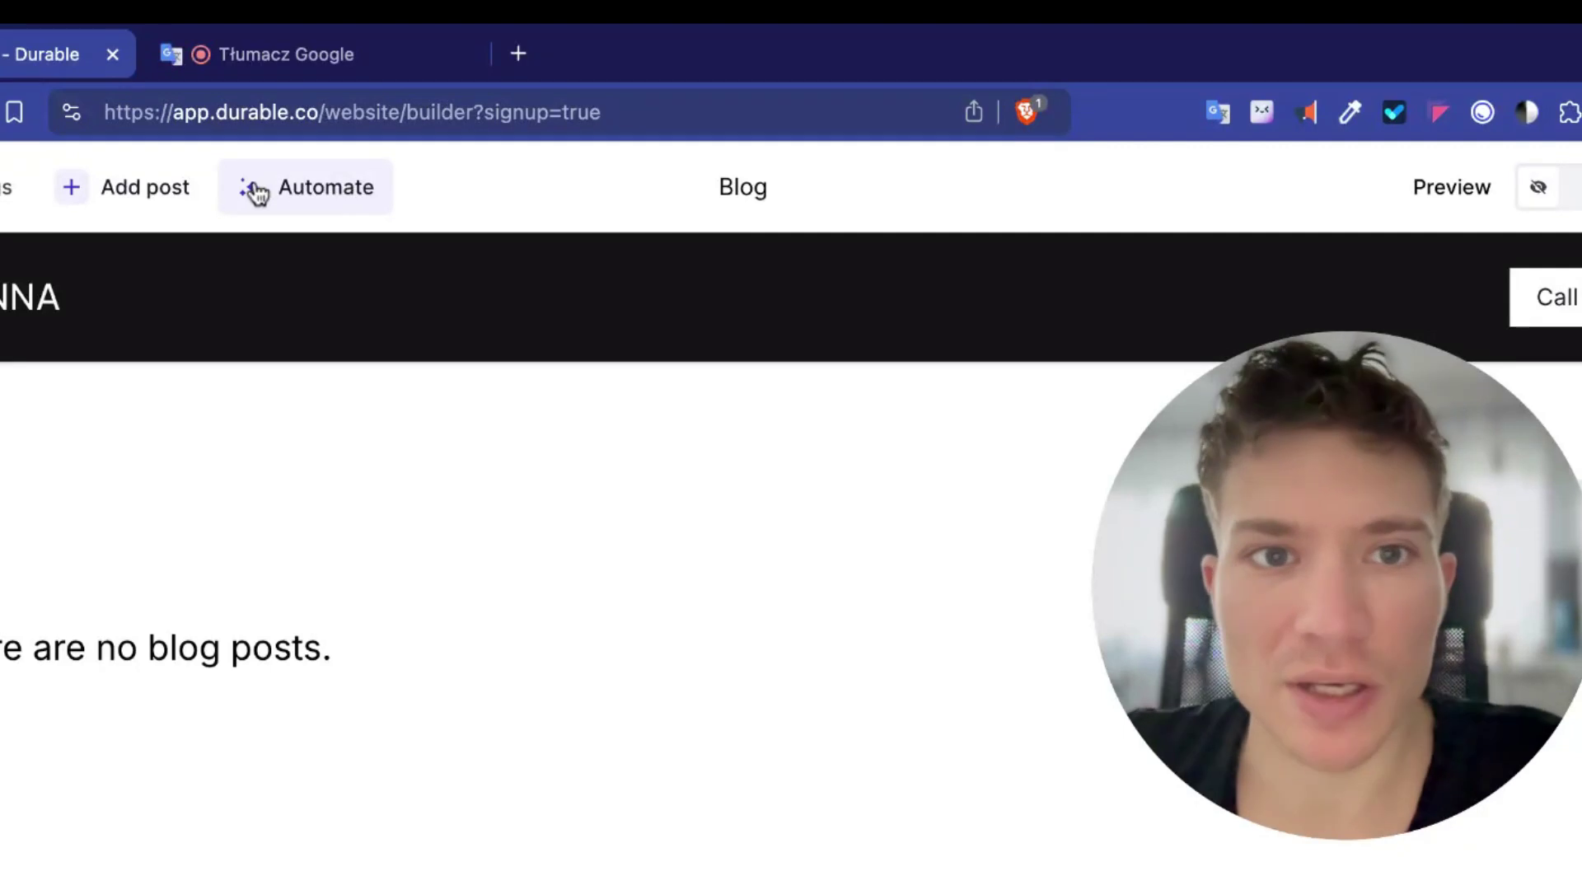
pyautogui.click(333, 195)
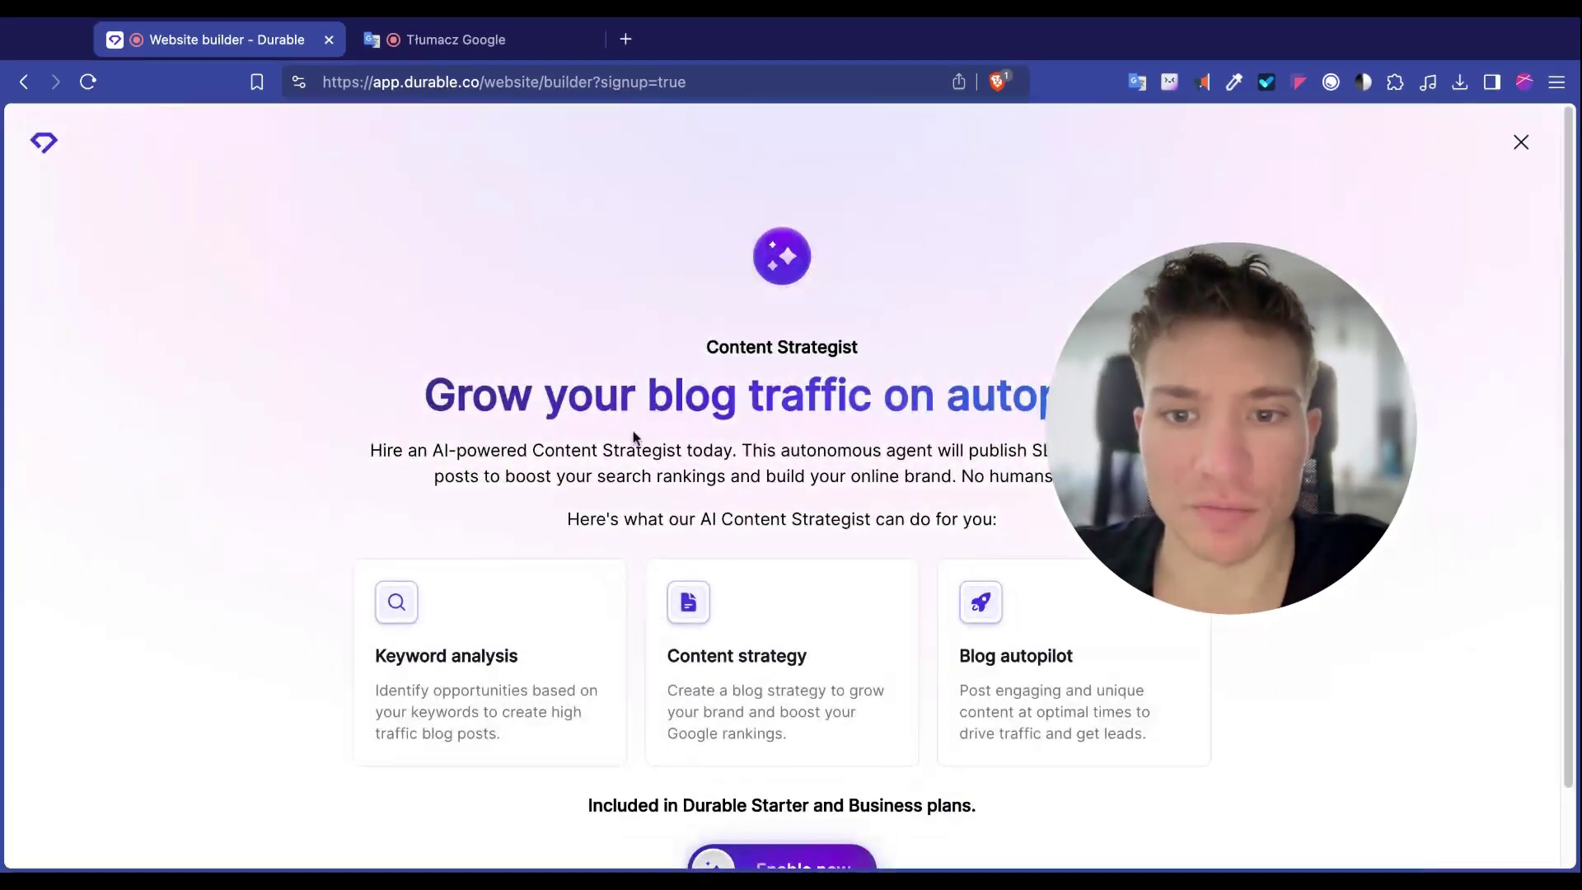
pyautogui.scroll(-2, 765, 478)
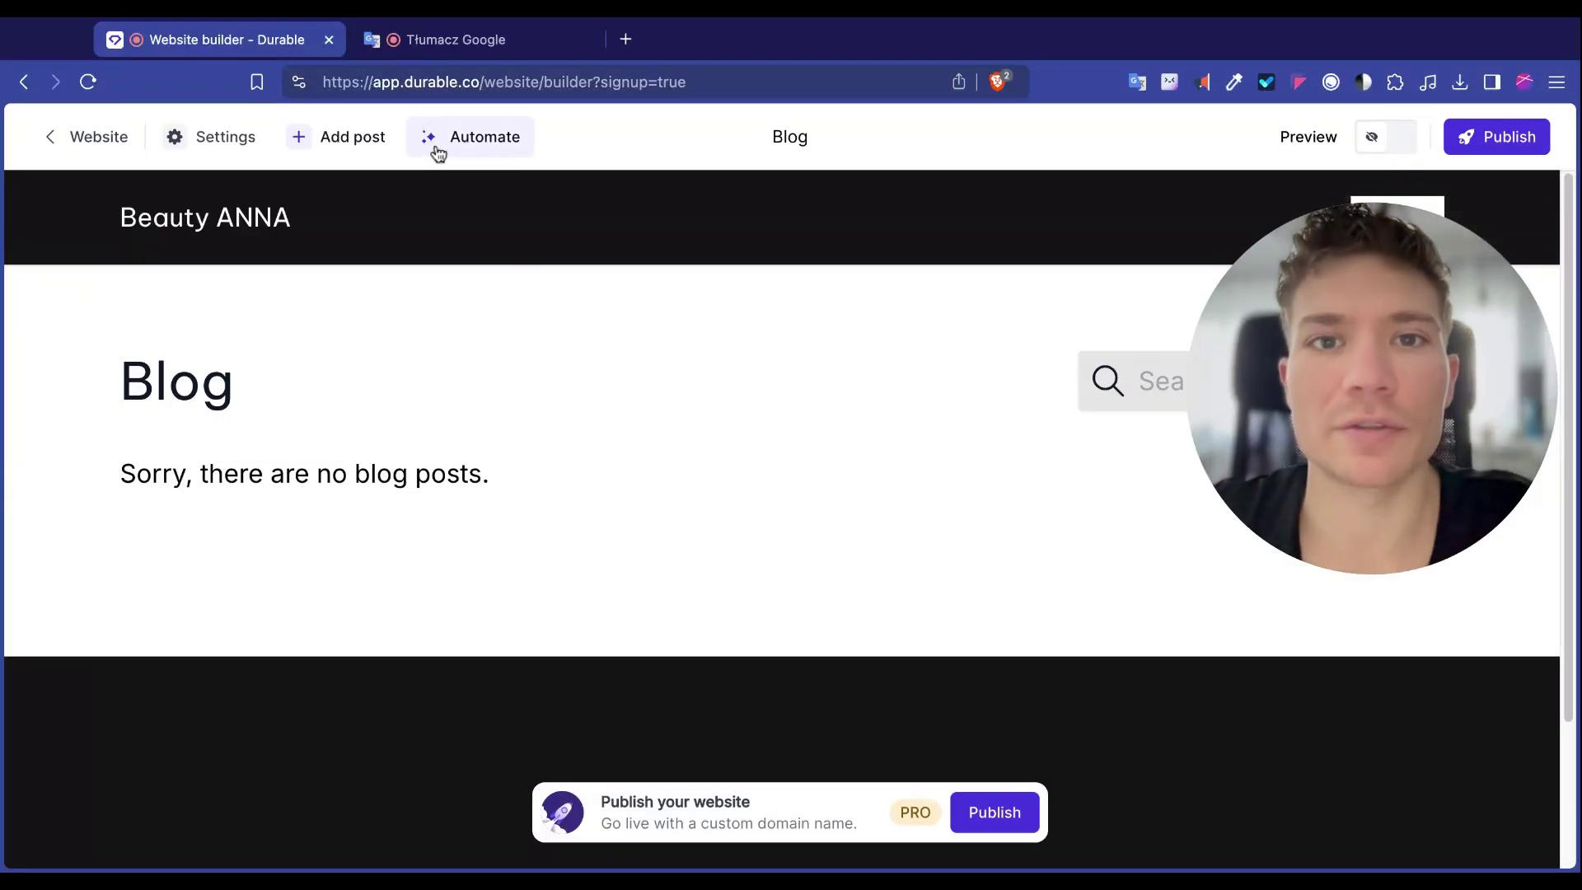
pyautogui.click(338, 139)
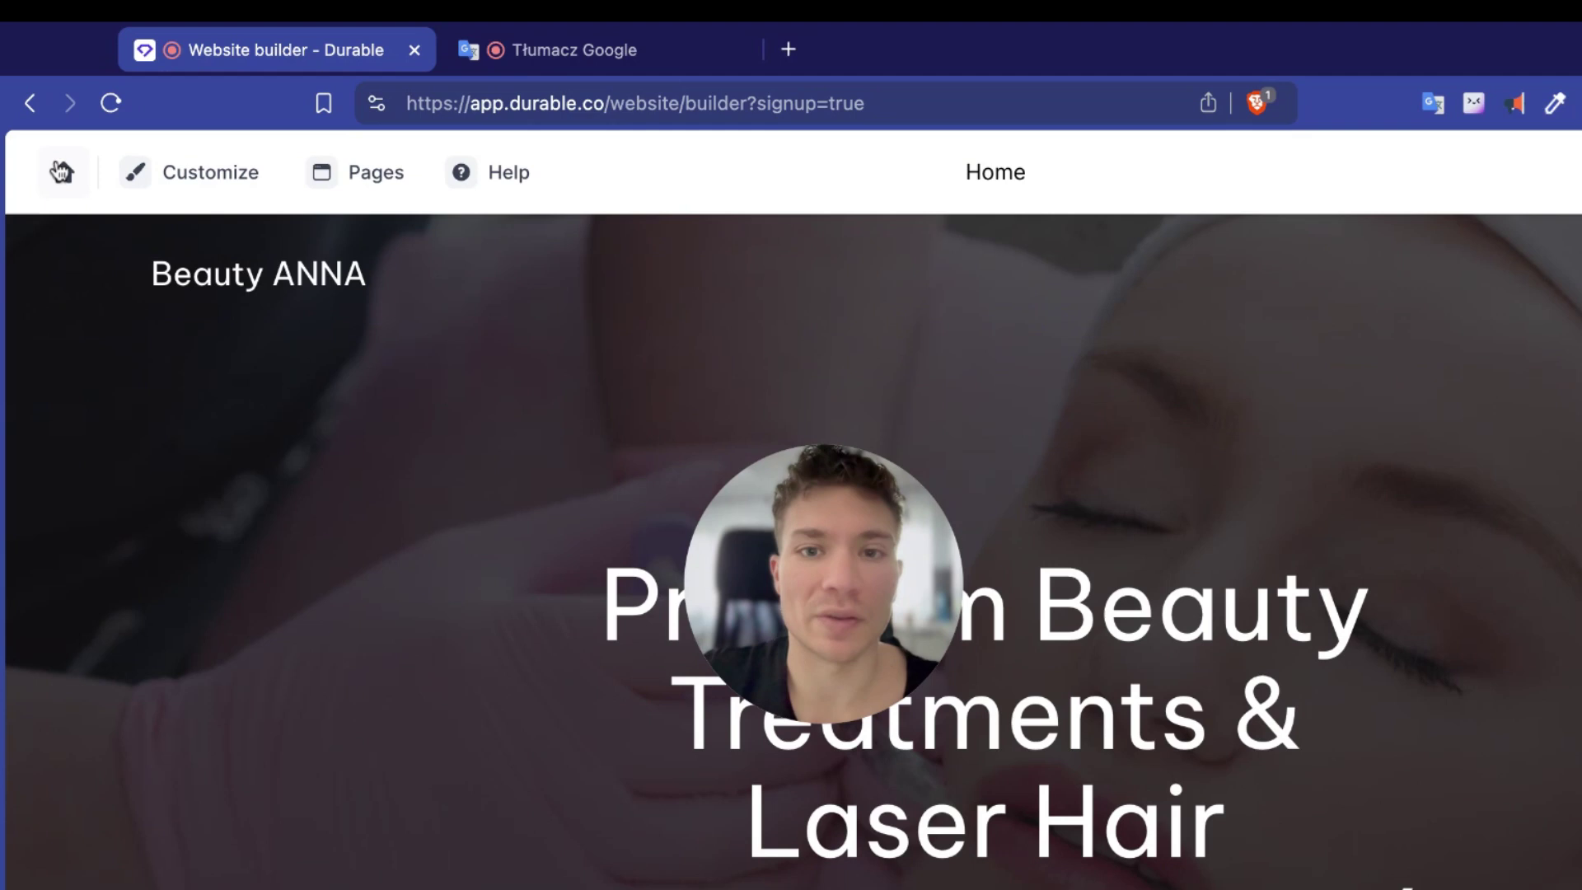
# Leave the website builder and review the writing style options in the AI settings of the business settings.
pyautogui.click(49, 112)
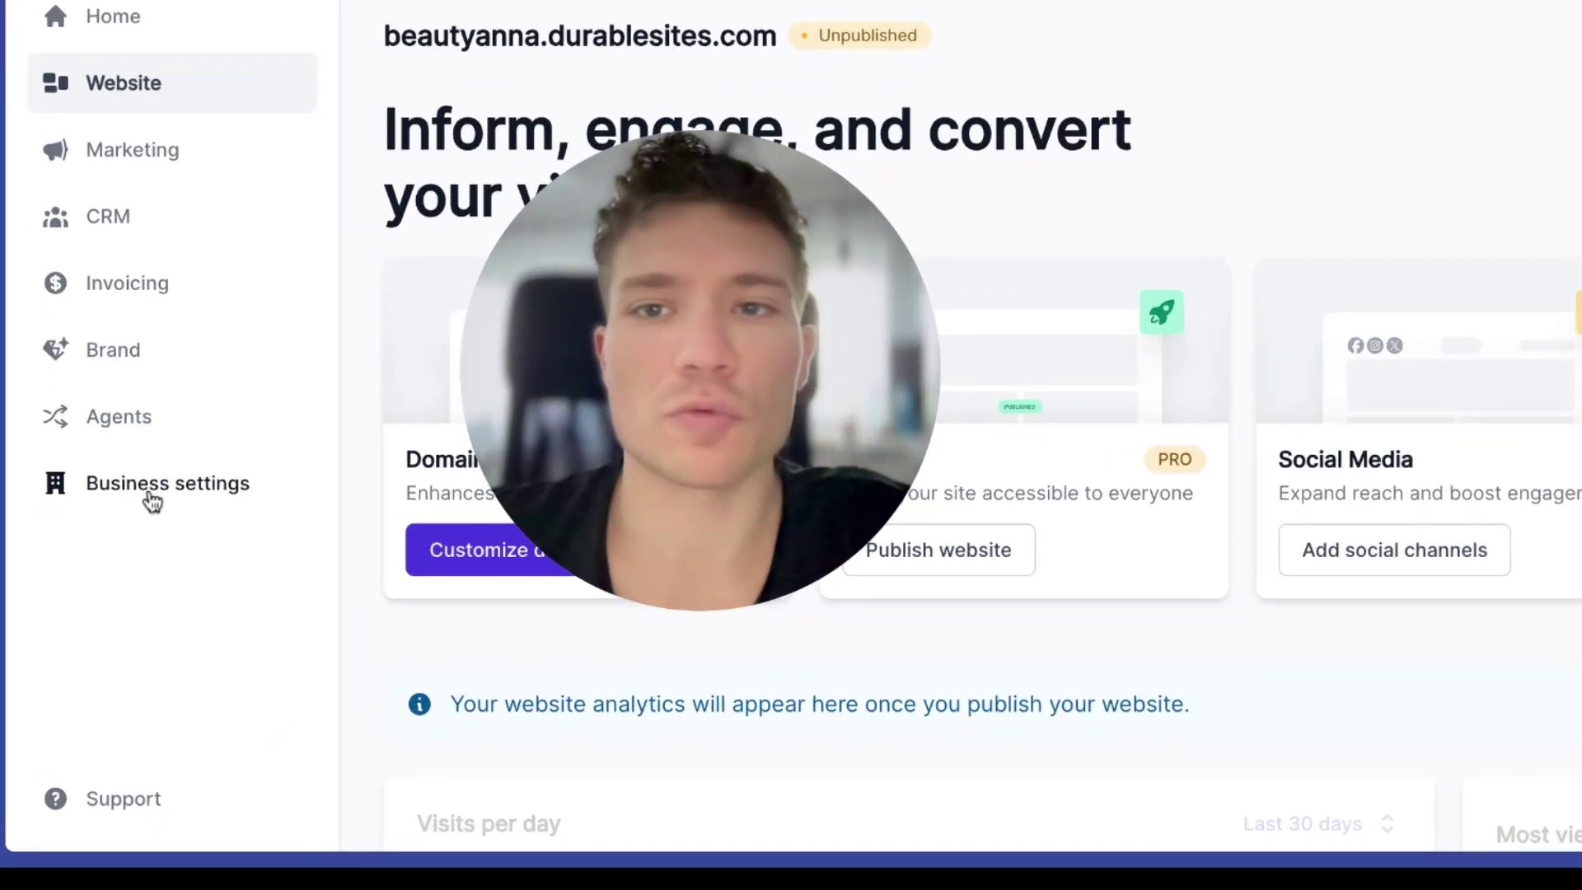
pyautogui.click(129, 575)
pyautogui.moveTo(887, 338); pyautogui.dragTo(455, 386)
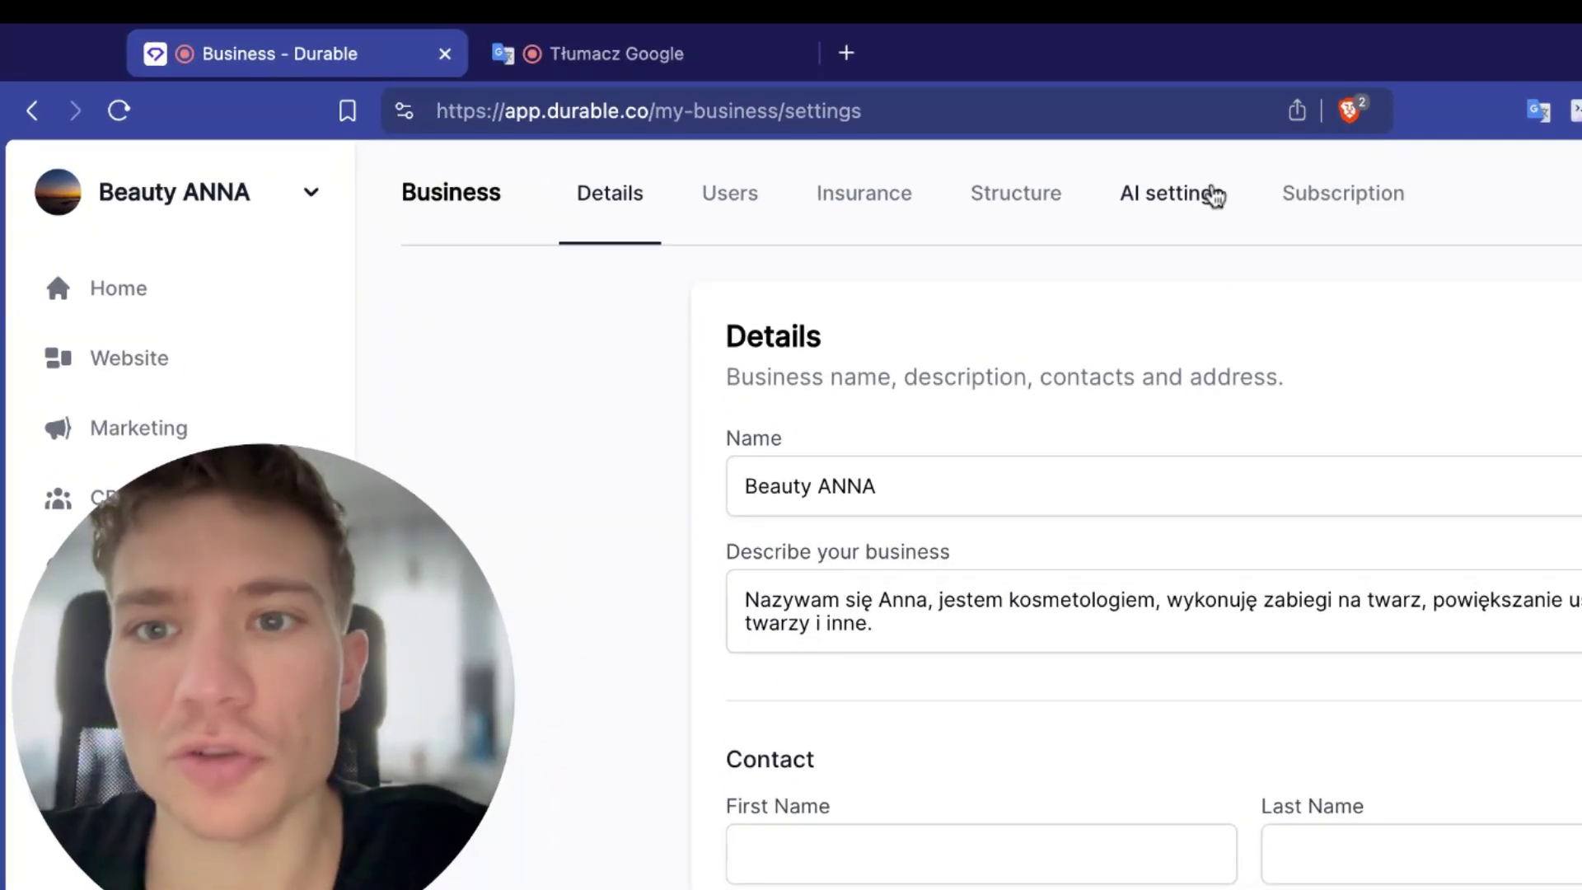
pyautogui.click(1174, 197)
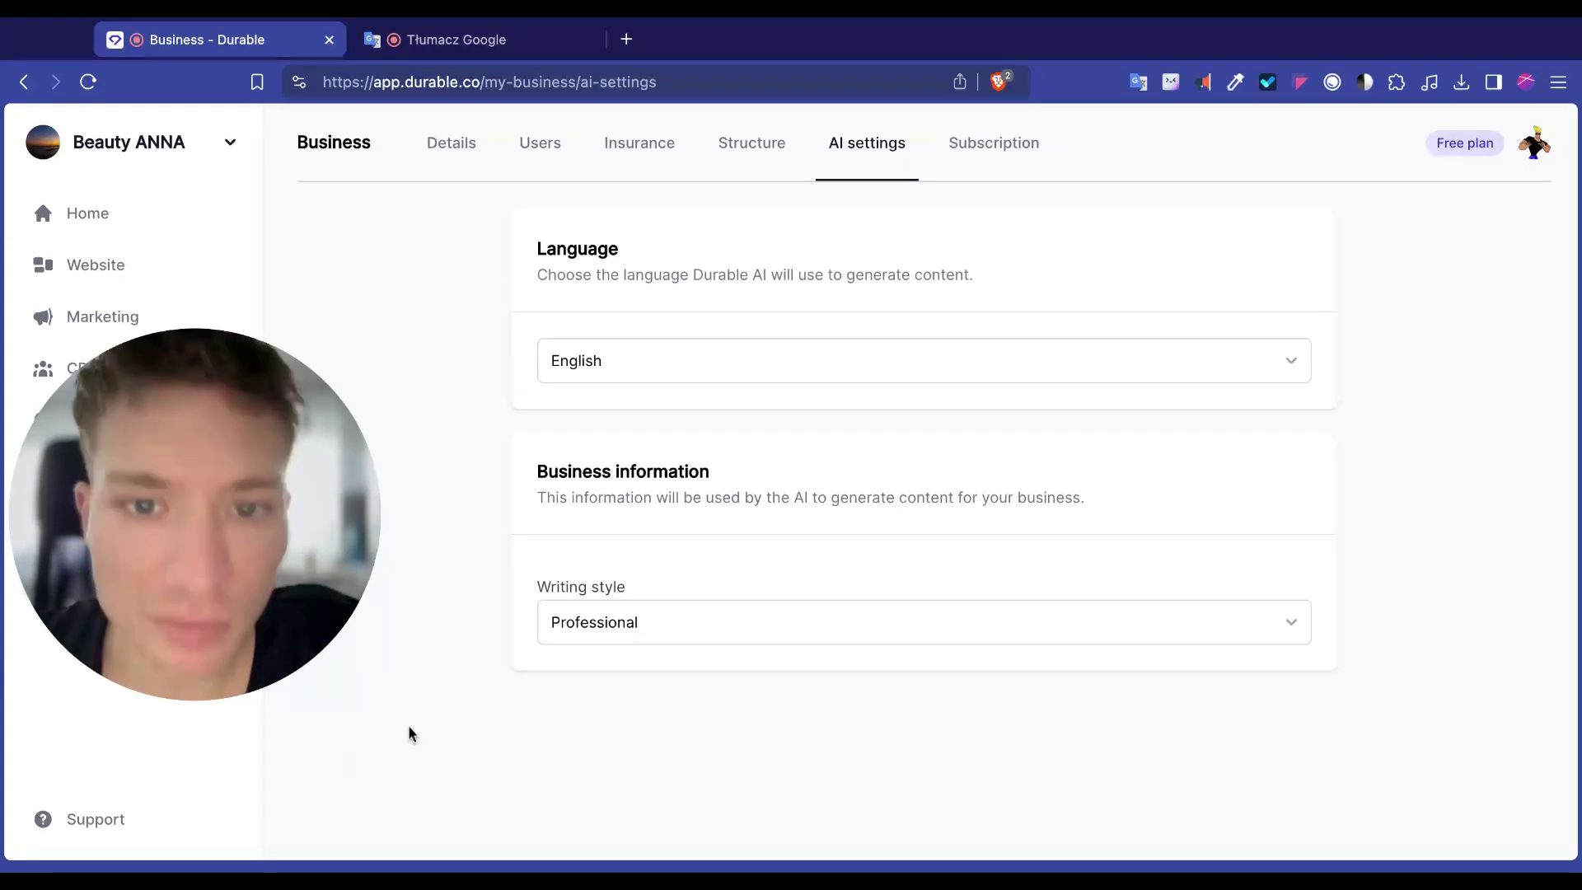
pyautogui.click(665, 630)
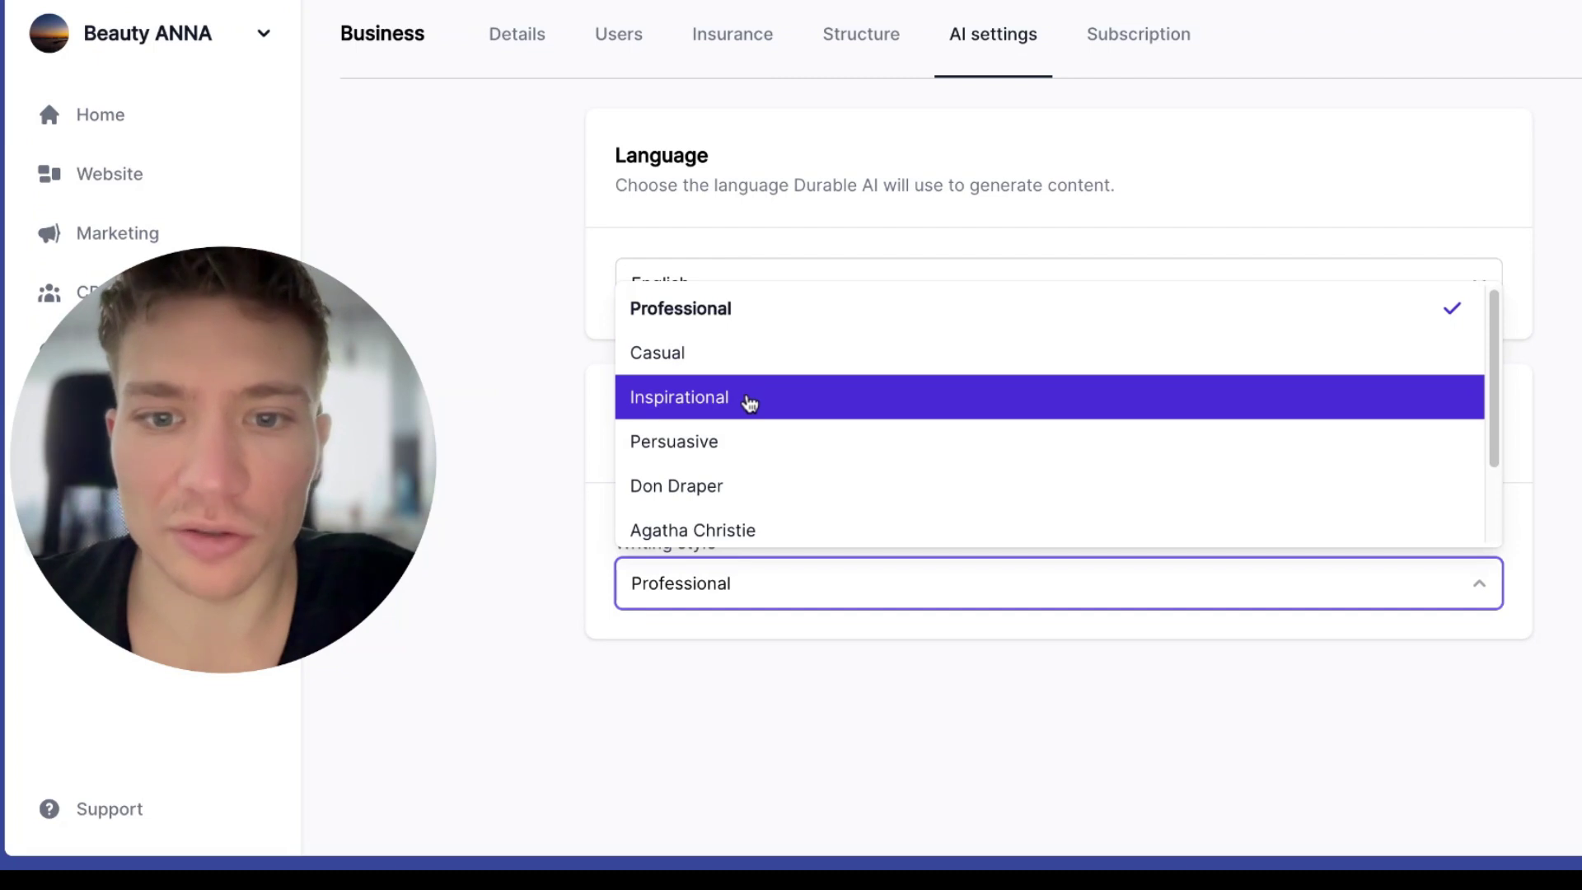
pyautogui.scroll(-1, 812, 466)
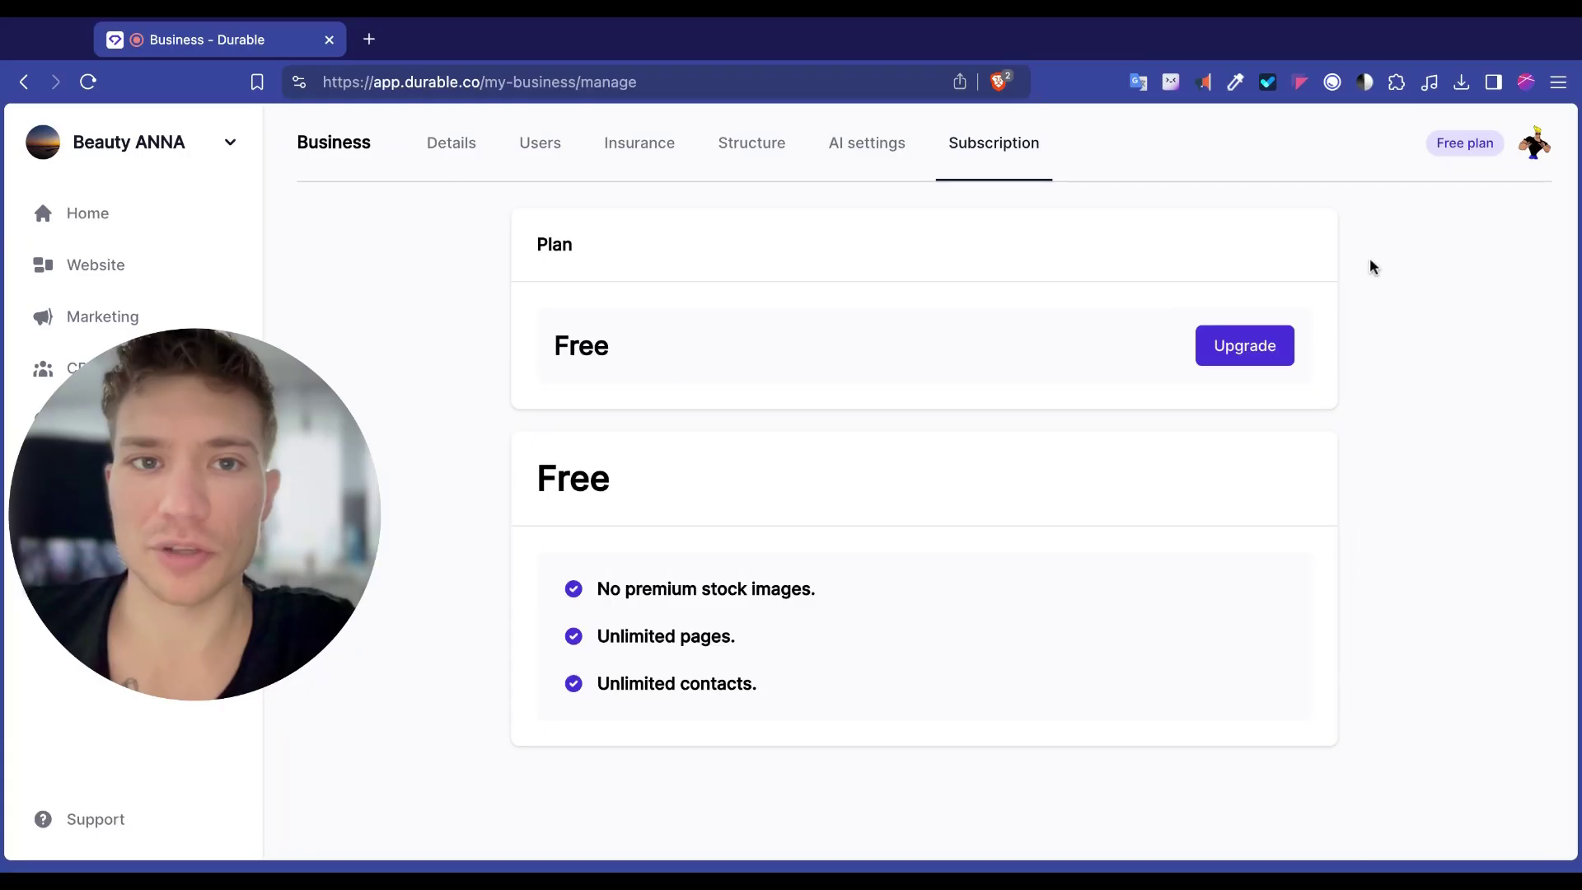
# Open the subscription upgrade options and compare the yearly prices and features of the Starter, Business and Mogul plans.
pyautogui.click(1261, 354)
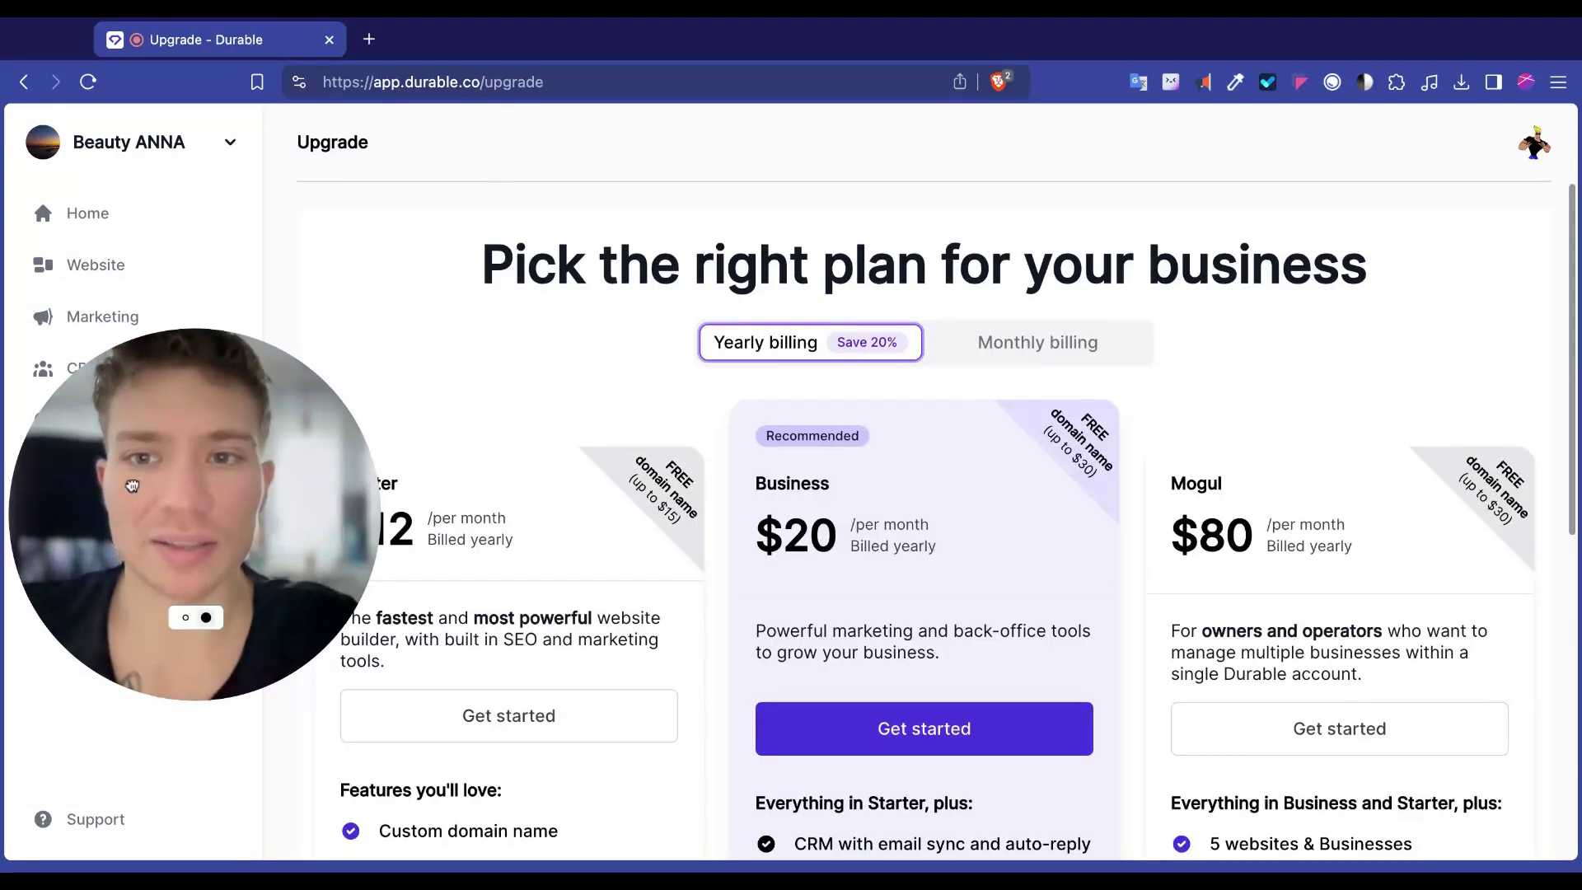
pyautogui.moveTo(290, 537); pyautogui.dragTo(236, 191)
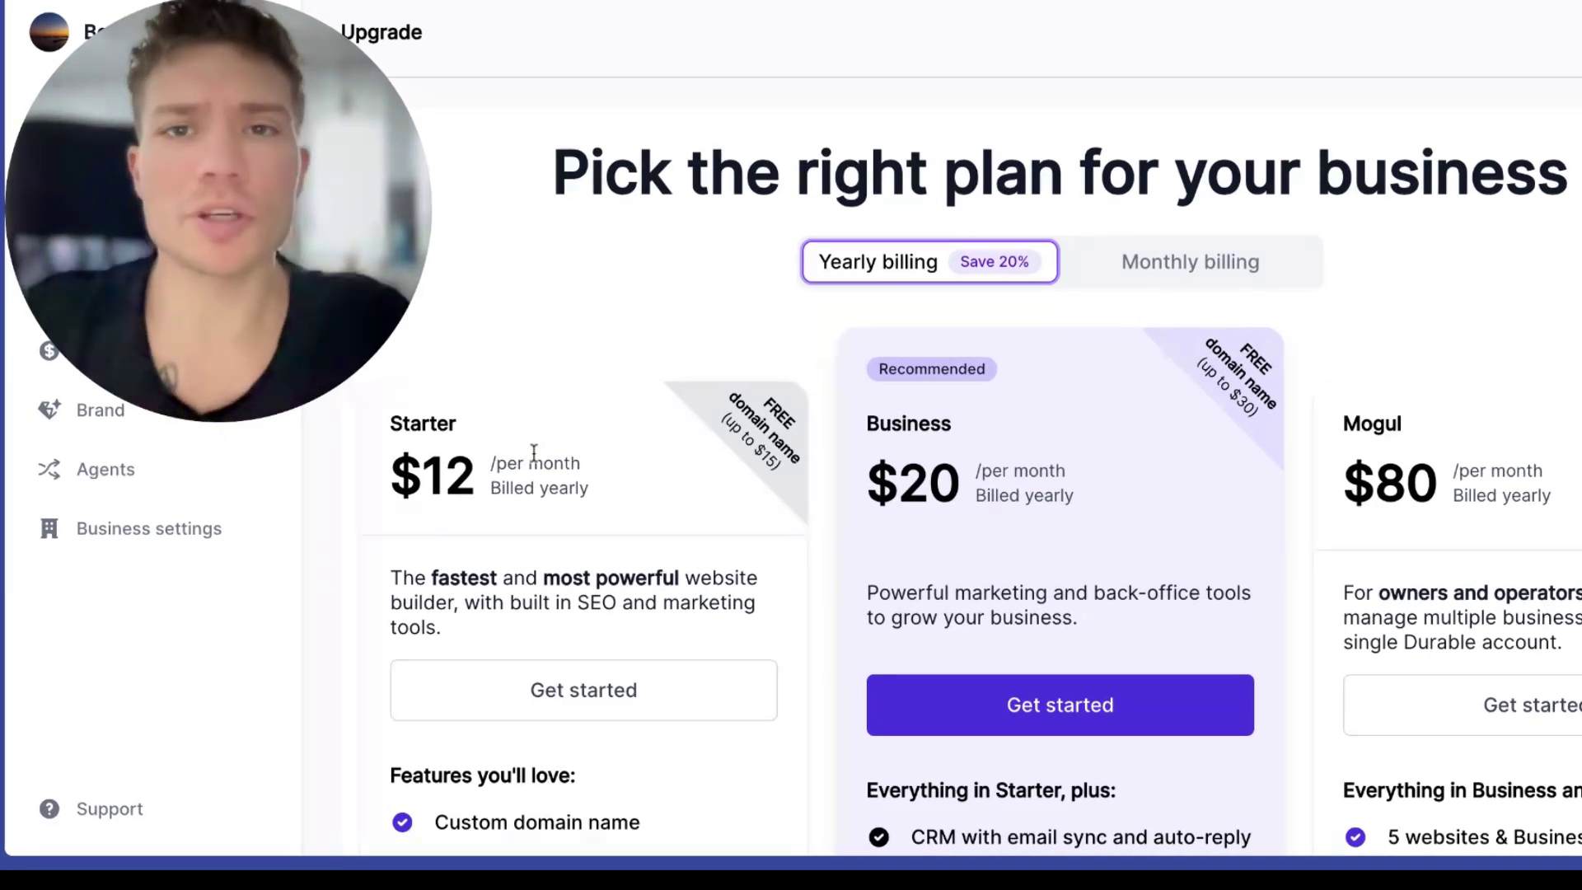
pyautogui.scroll(-5, 535, 458)
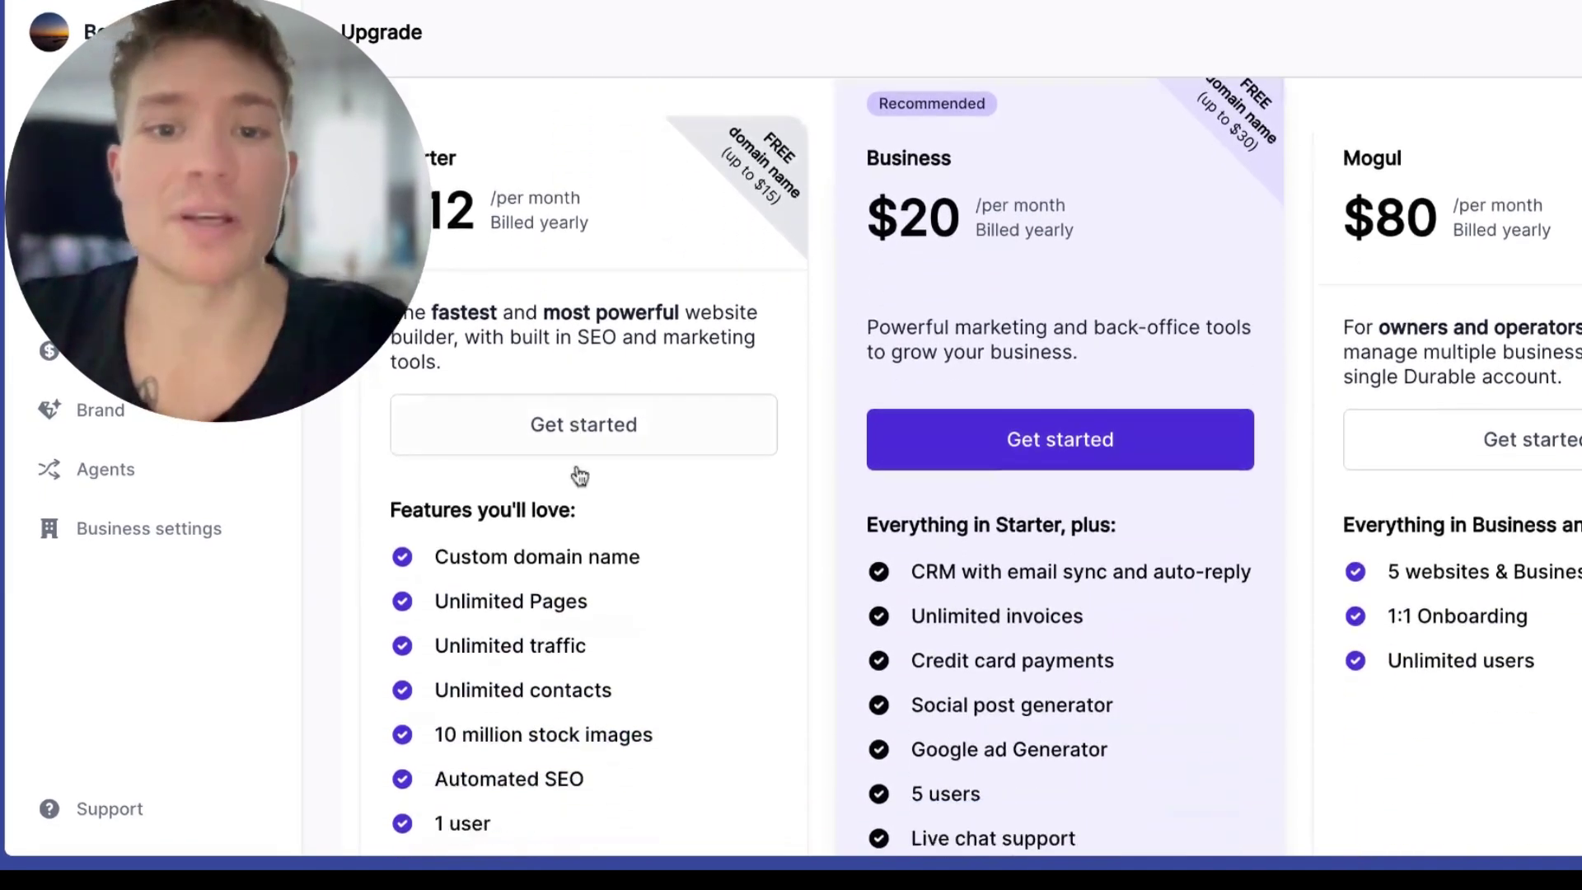
pyautogui.scroll(-1, 544, 449)
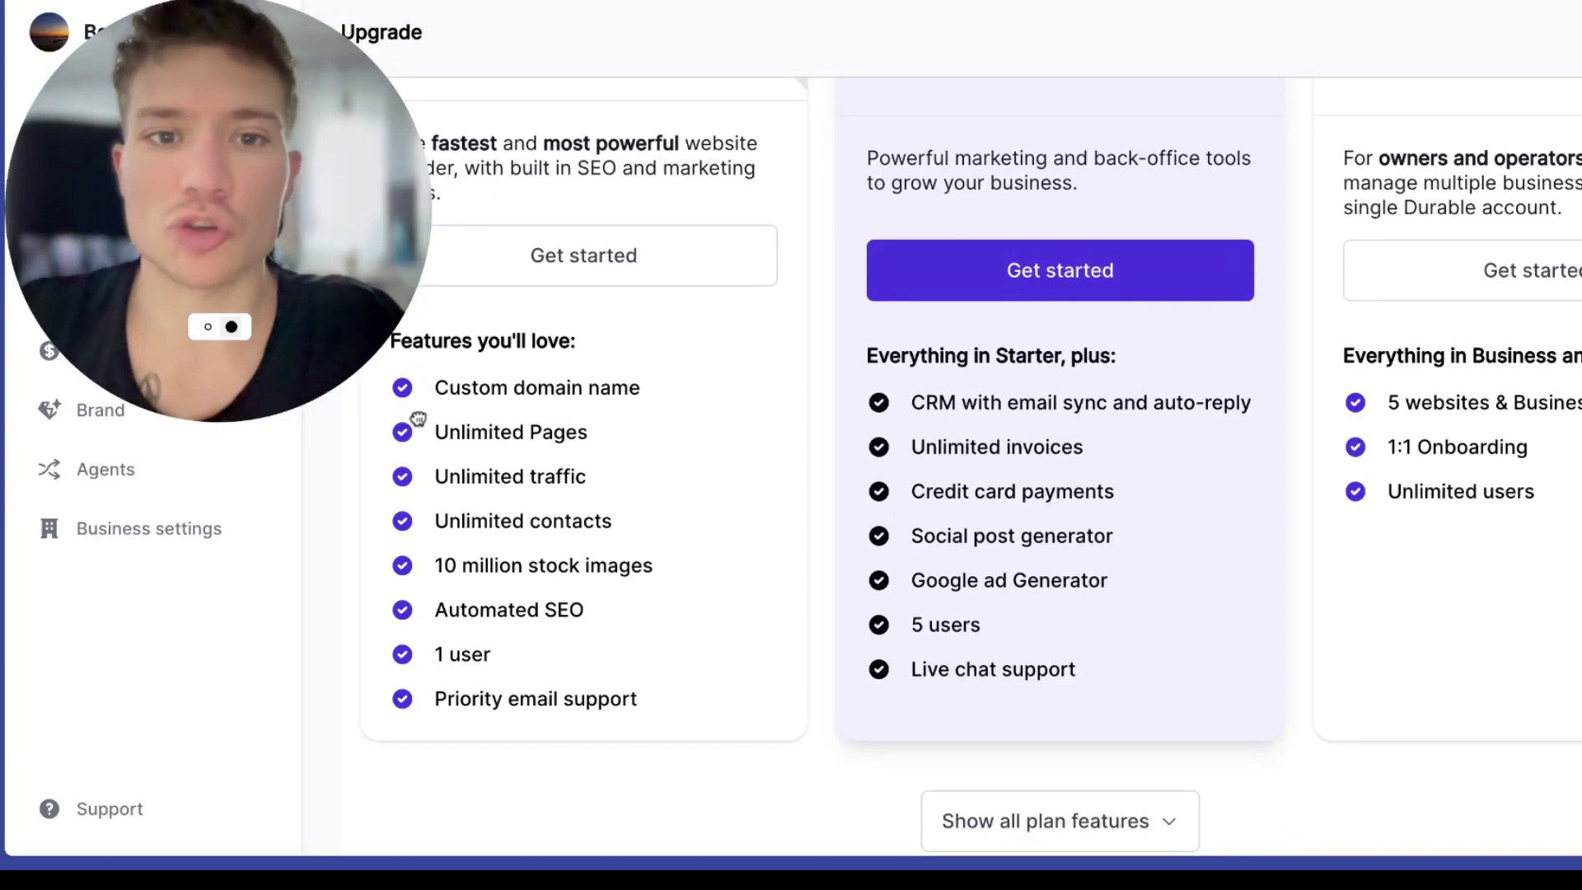
pyautogui.scroll(-2, 577, 548)
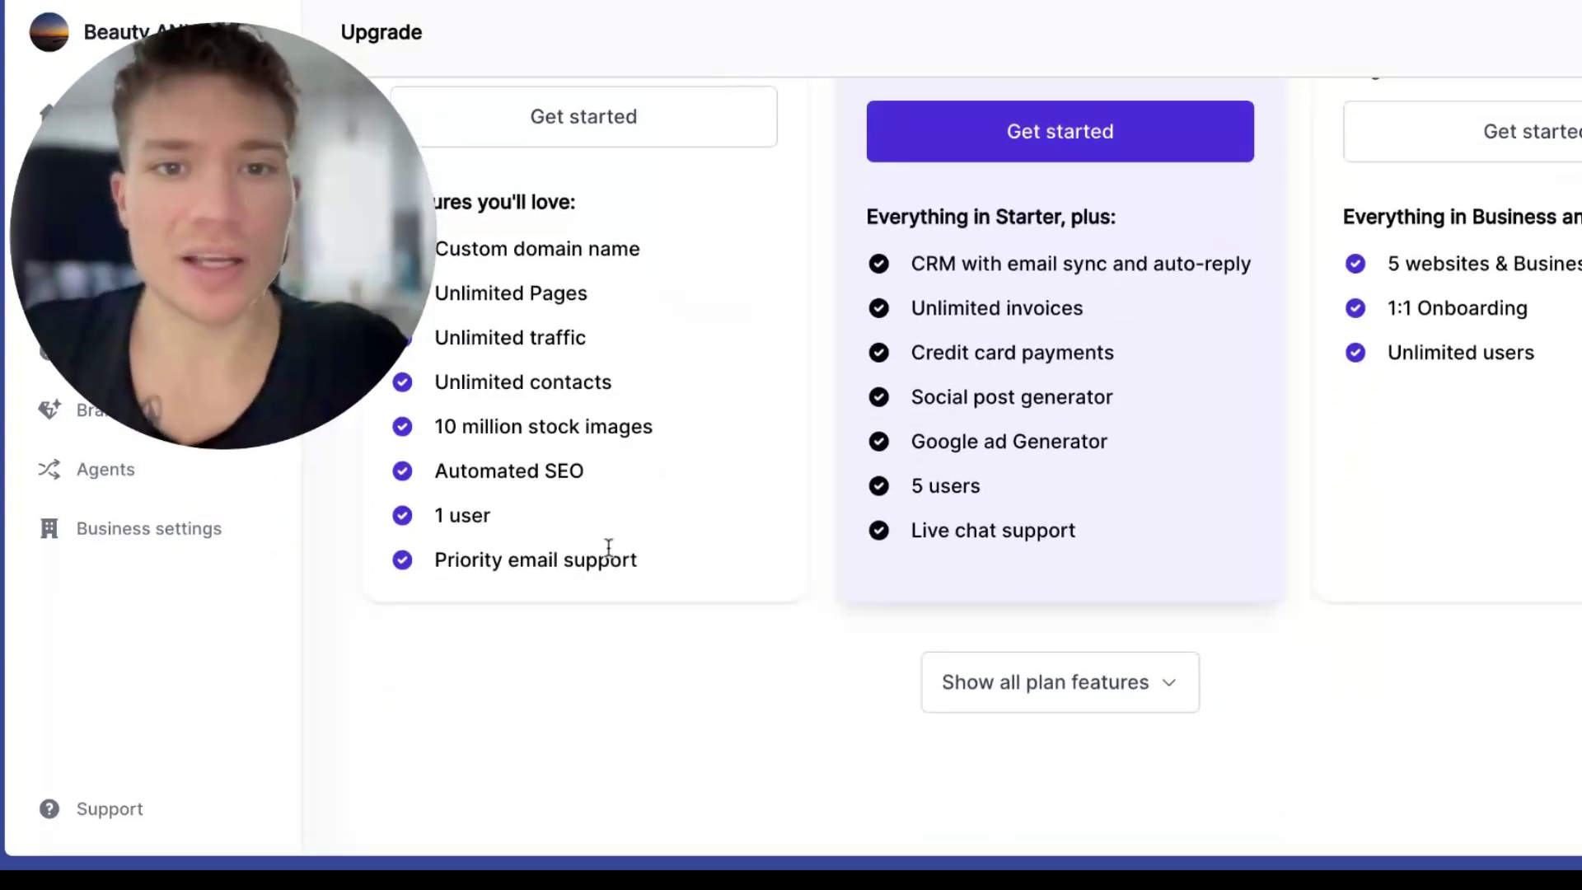
pyautogui.scroll(-1, 710, 519)
pyautogui.scroll(1, 651, 524)
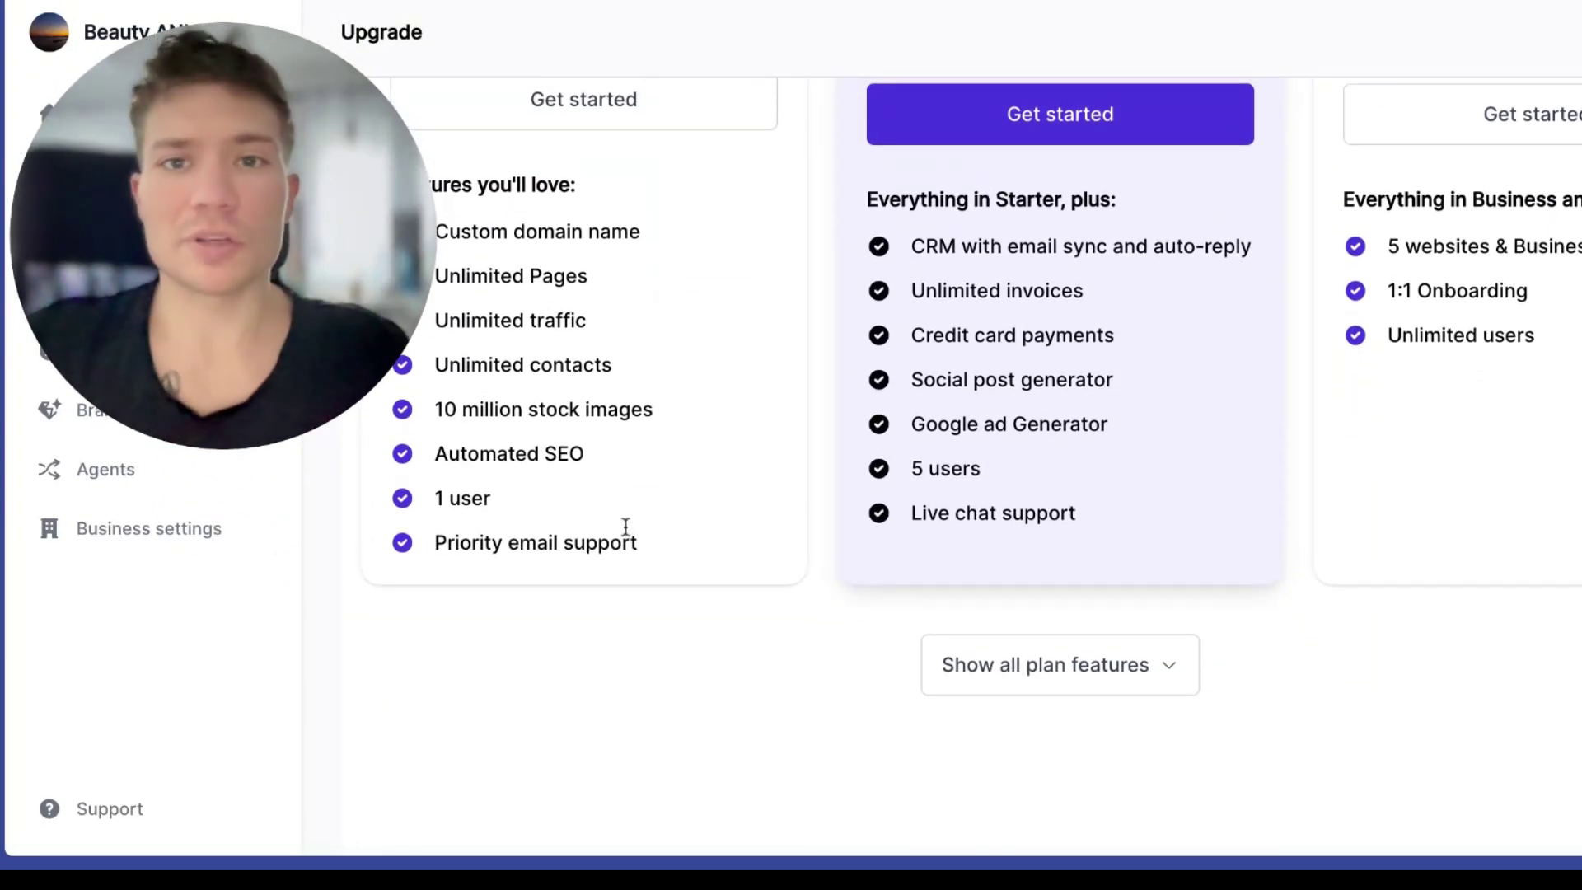